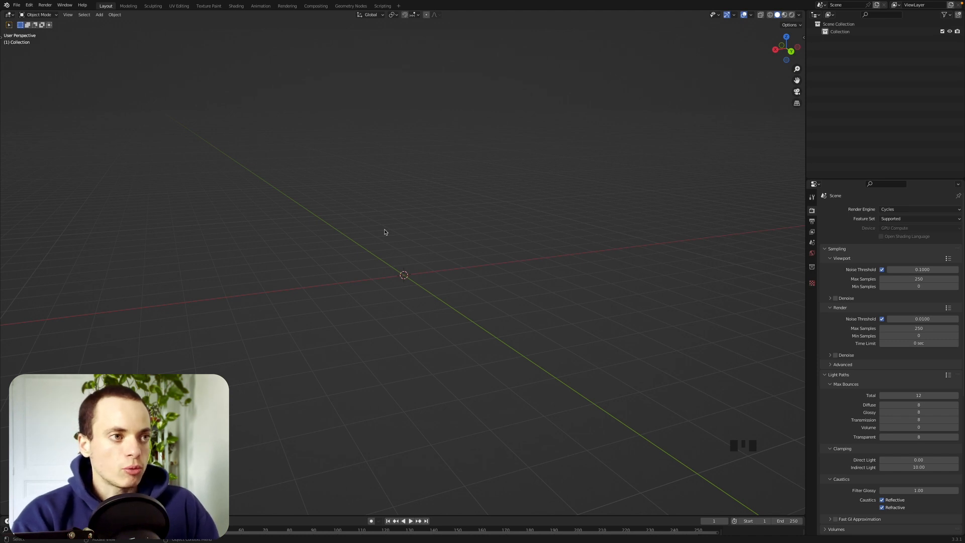
# Step: Add a cylinder mesh at the scene's origin
pyautogui.hscroll(2, 385, 232)
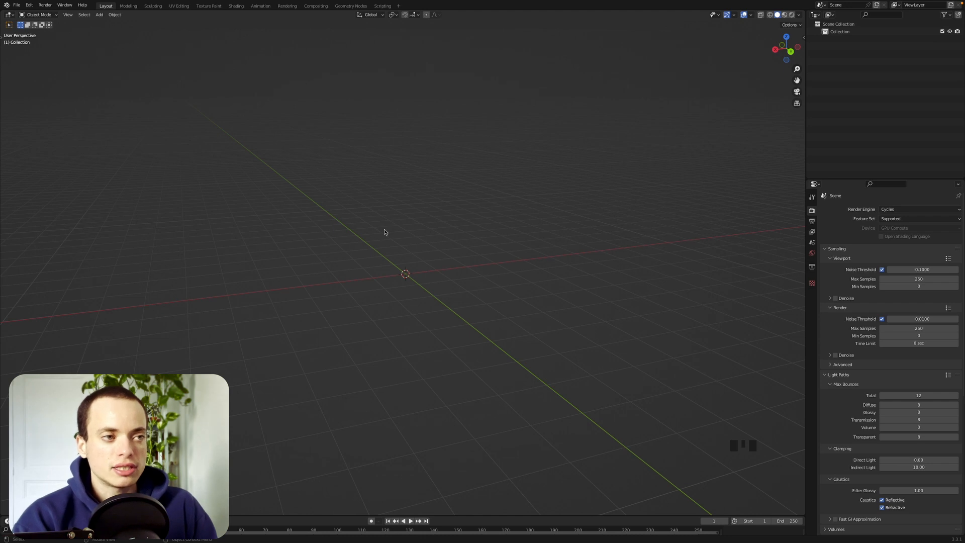
pyautogui.keyDown('super'); pyautogui.scroll(1, 384, 232); pyautogui.keyUp('super')
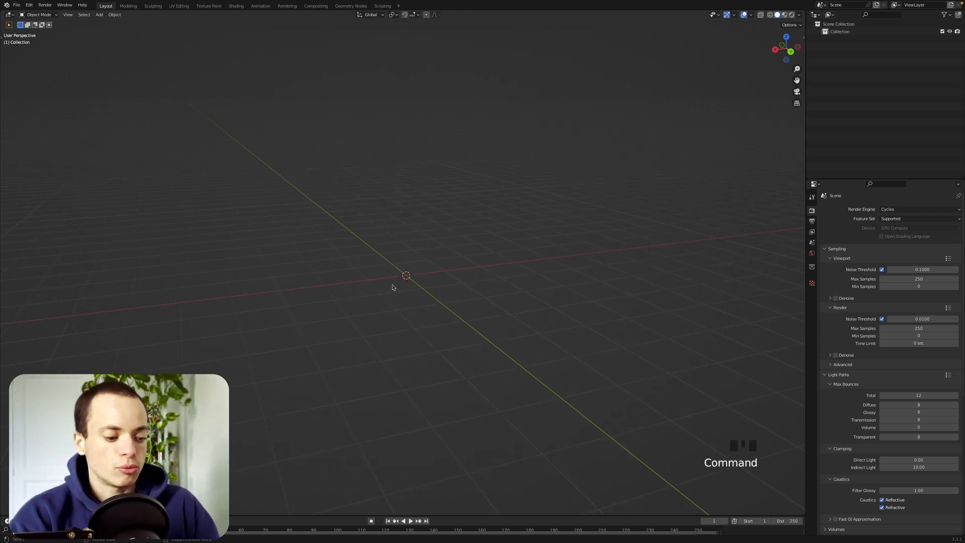
pyautogui.hotkey('shift', 'a')
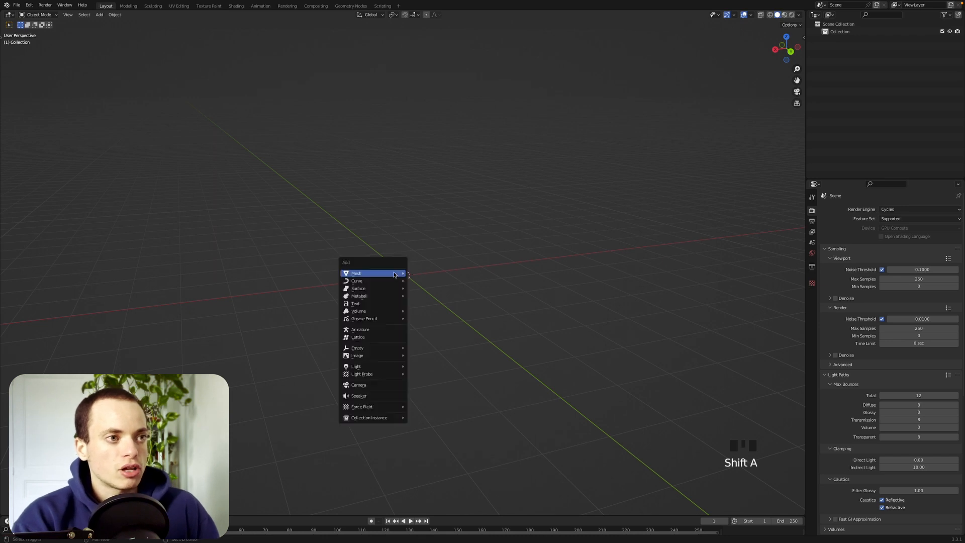
pyautogui.moveTo(394, 274)
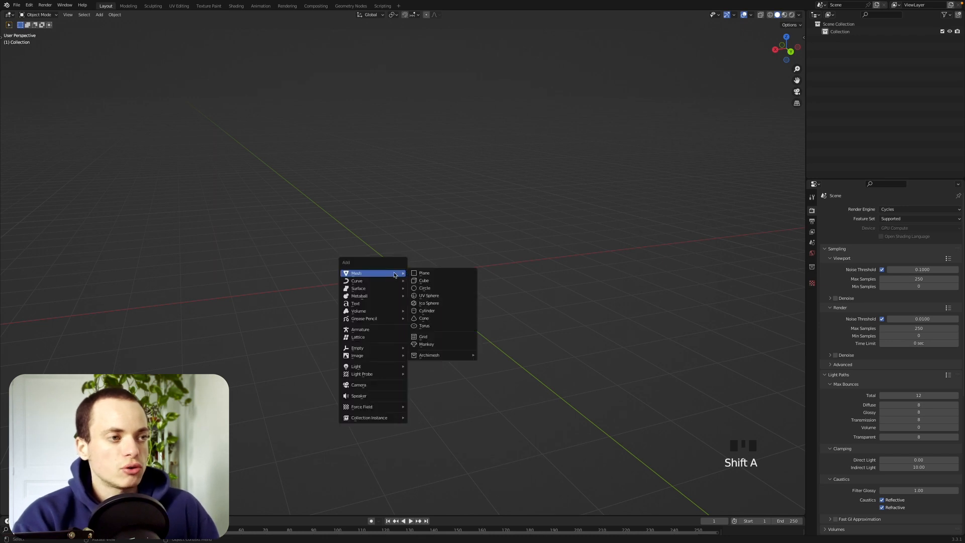
pyautogui.click(434, 312)
pyautogui.scroll(3, 433, 272)
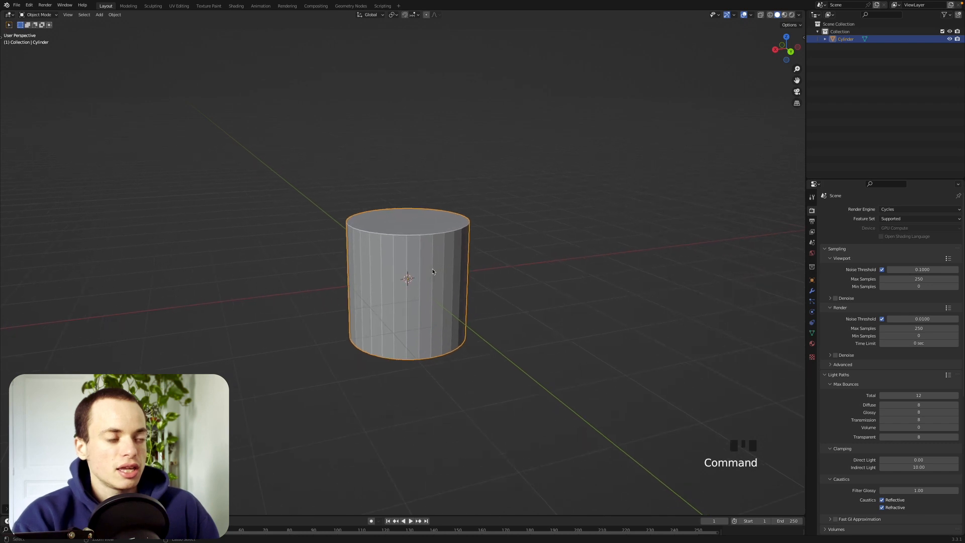
pyautogui.hscroll(2, 432, 272)
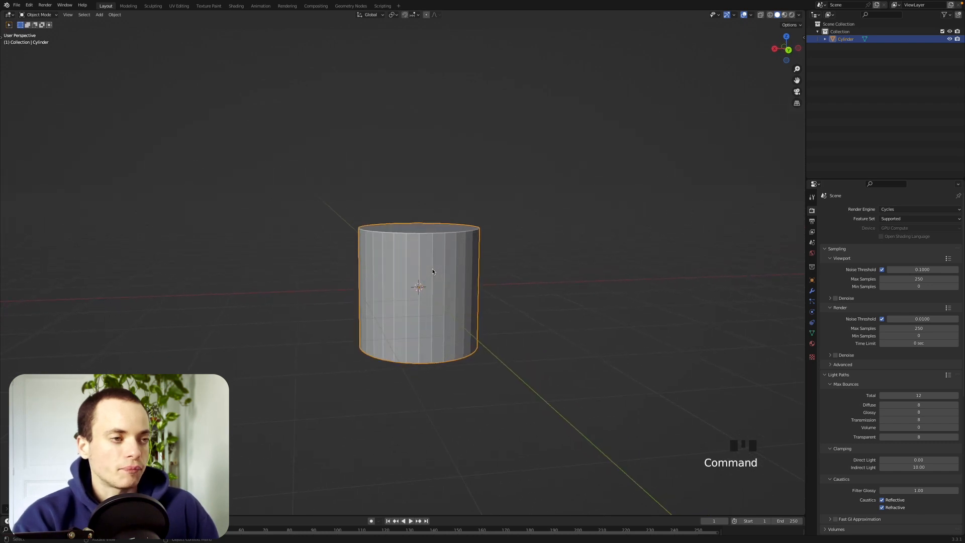
# Step: In Edit Mode, add 12 evenly spaced horizontal loop cuts around the cylinder's side without sliding them
pyautogui.press('Tab')
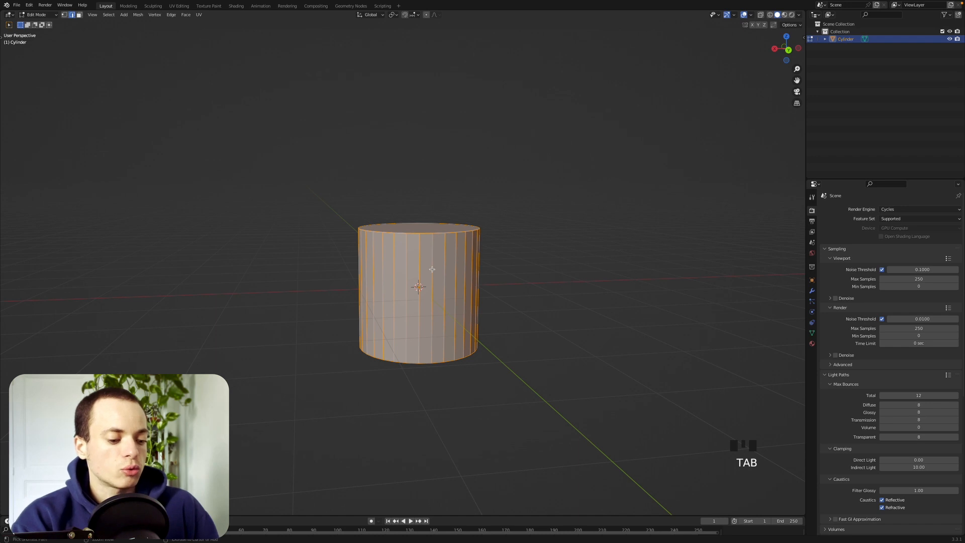
pyautogui.hotkey('ctrl', 'r')
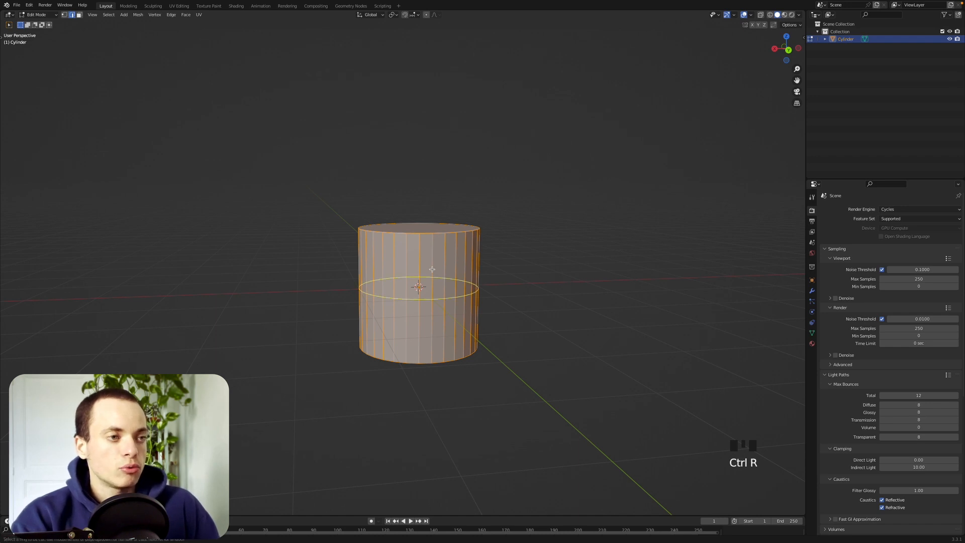
pyautogui.scroll(14, 432, 269)
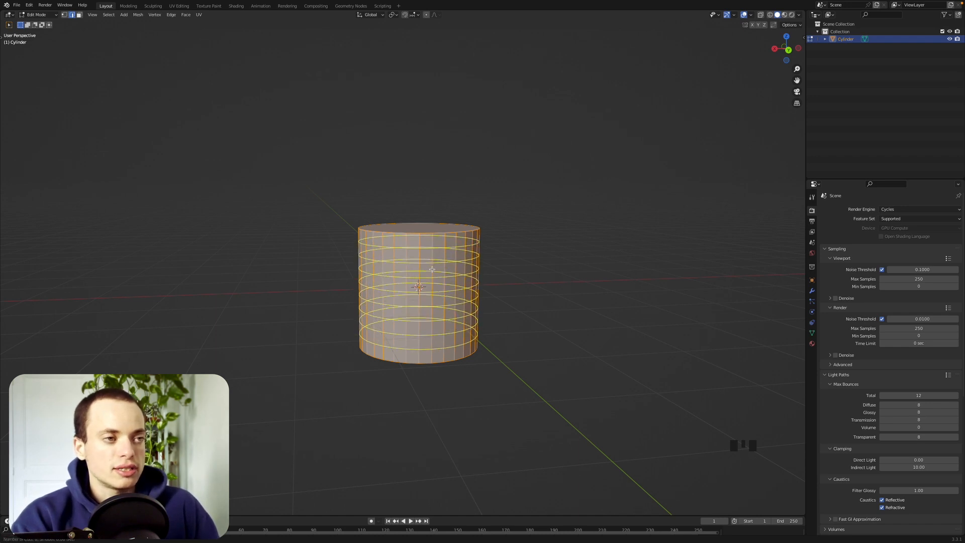
pyautogui.scroll(-1, 432, 269)
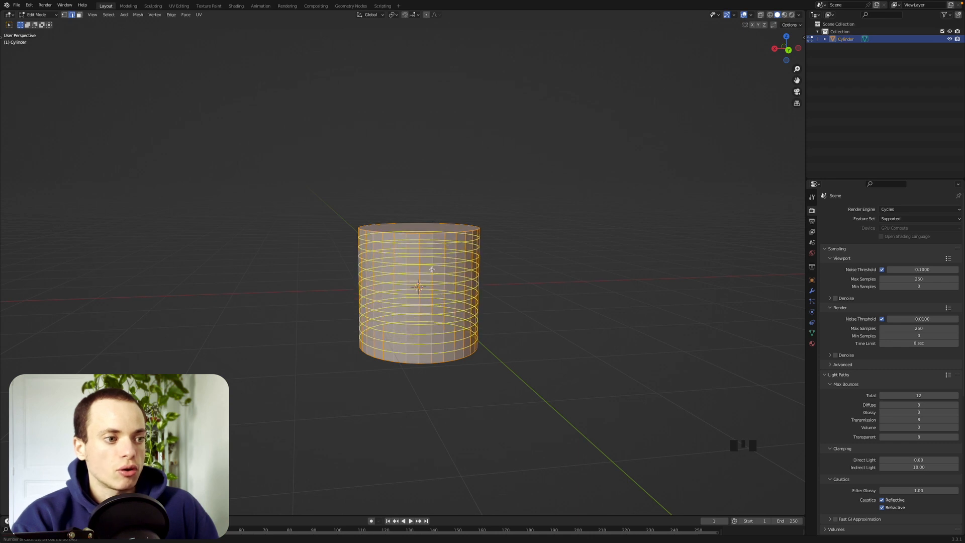
pyautogui.click(432, 270)
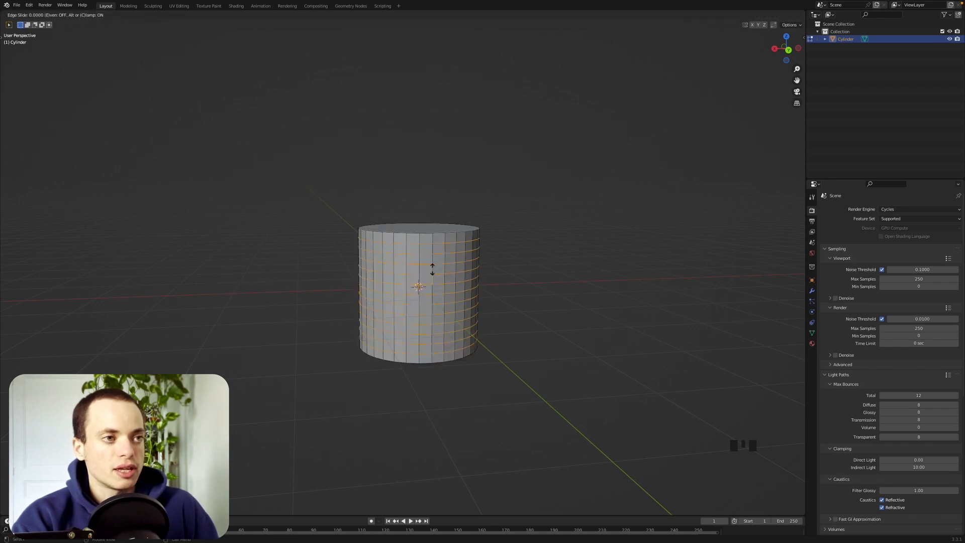
pyautogui.rightClick(432, 269)
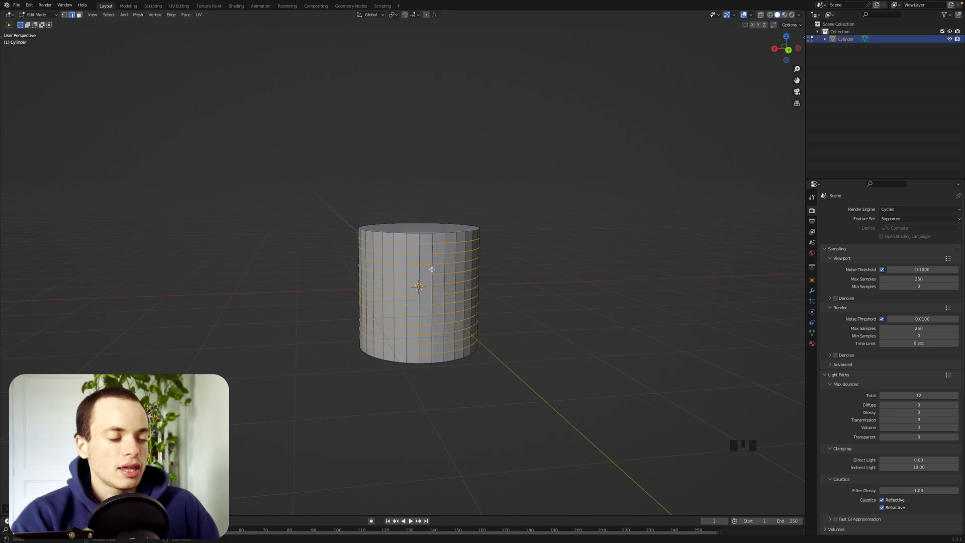
# Step: From the back orthographic view, select the two horizontal edge loops just above and below the cylinder's middle
pyautogui.click(788, 50)
pyautogui.keyDown('shift'); pyautogui.hscroll(2, 568, 197); pyautogui.keyUp('shift')
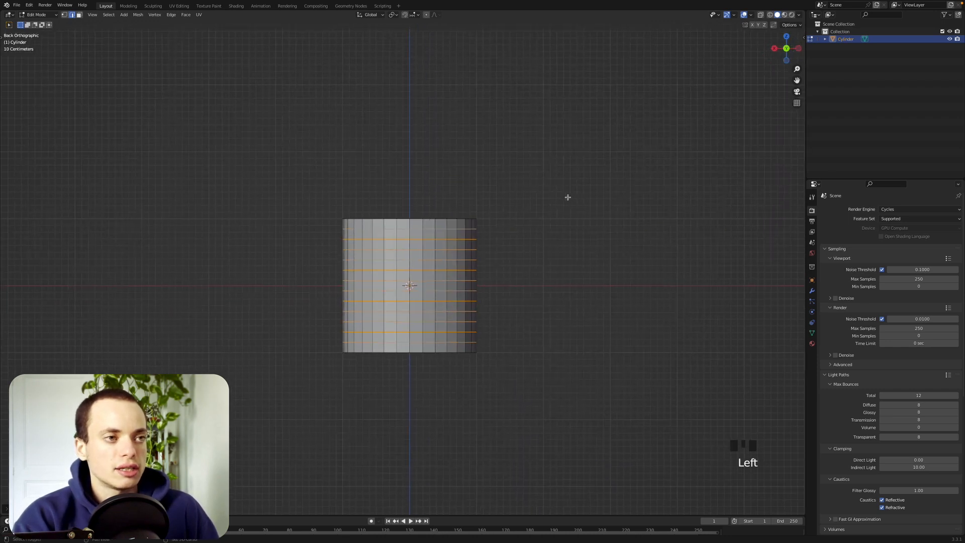
pyautogui.keyDown('super'); pyautogui.scroll(3, 493, 267); pyautogui.keyUp('super')
pyautogui.click(488, 267)
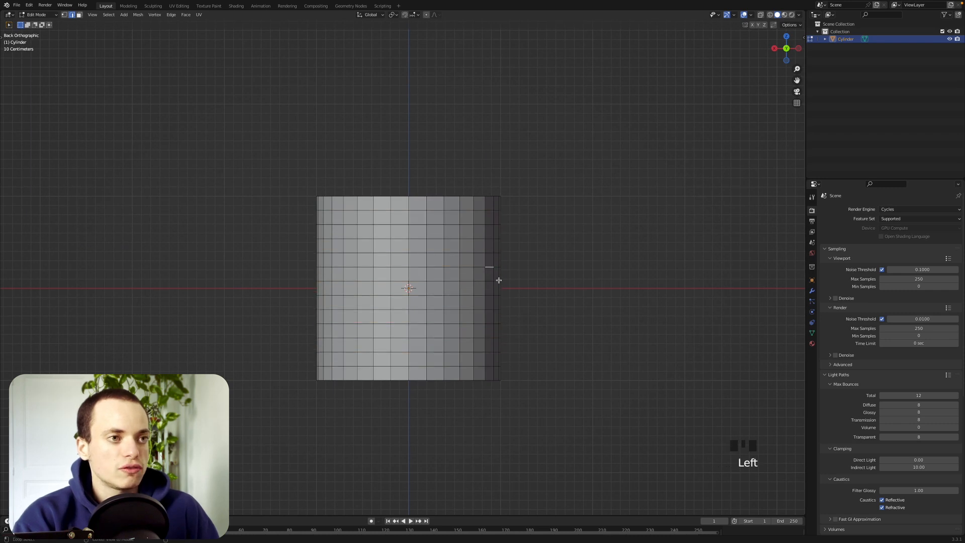
pyautogui.keyDown('alt'); pyautogui.click(487, 282); pyautogui.keyUp('alt')
pyautogui.moveTo(486, 282); pyautogui.dragTo(486, 281, button='middle')
pyautogui.click(783, 49)
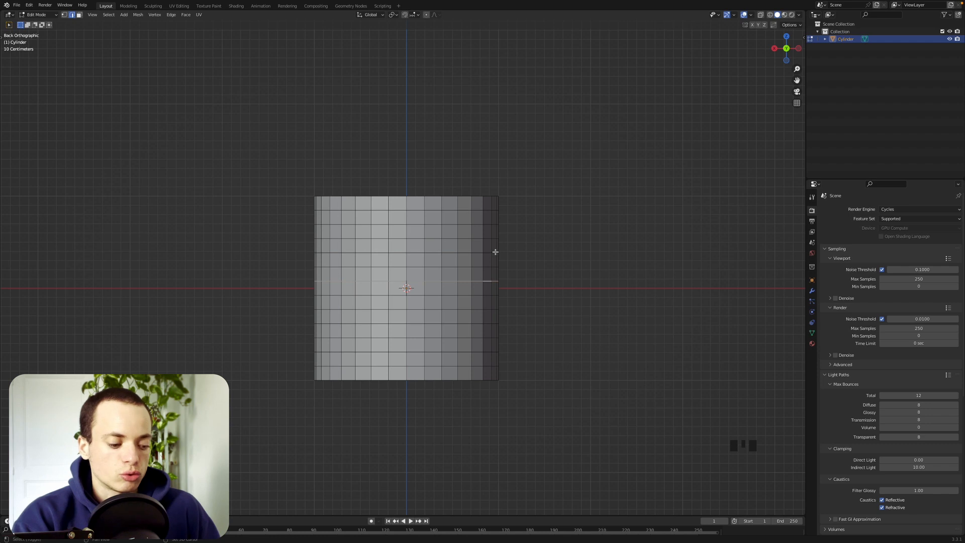
pyautogui.keyDown('alt'); pyautogui.keyDown('shift'); pyautogui.click(474, 267); pyautogui.keyUp('shift'); pyautogui.keyUp('alt')
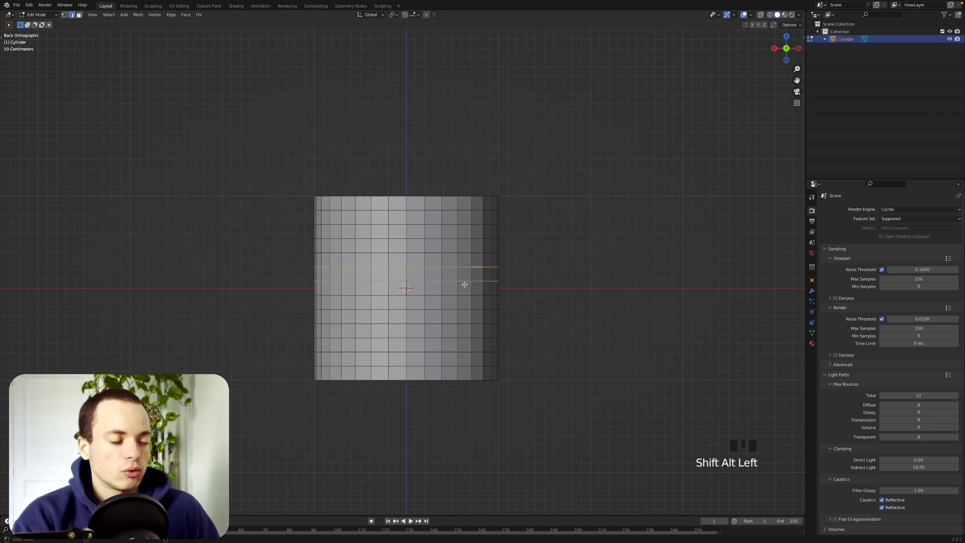
pyautogui.click(521, 278)
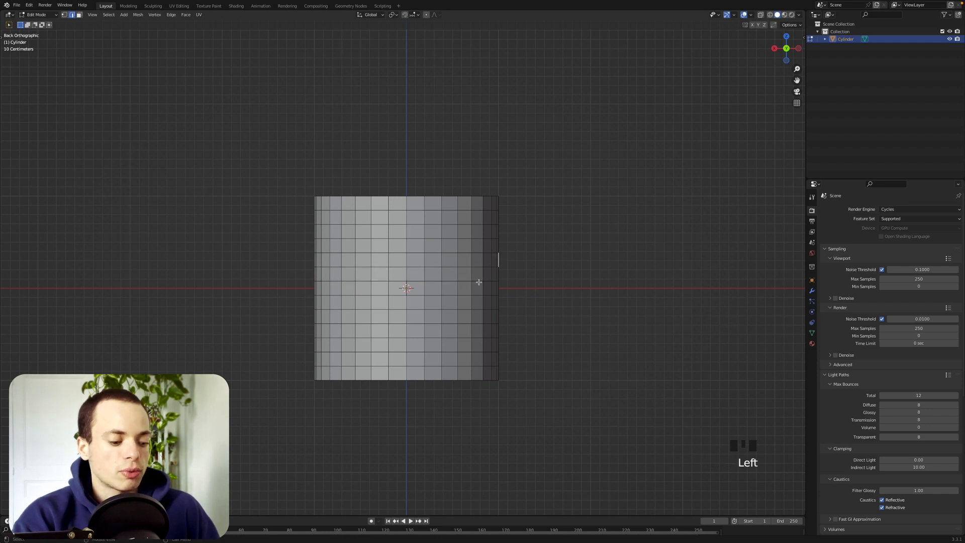
pyautogui.keyDown('alt'); pyautogui.click(477, 282); pyautogui.keyUp('alt')
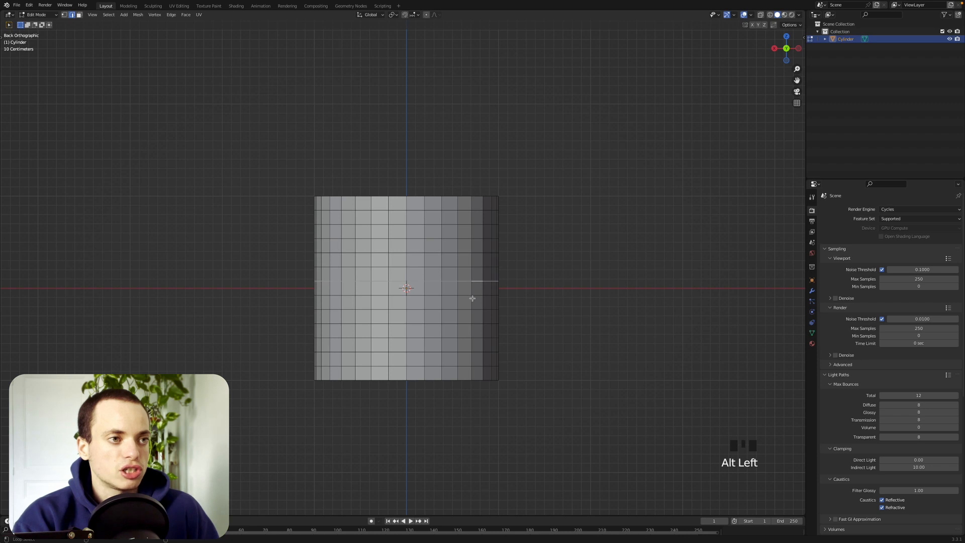
pyautogui.keyDown('alt'); pyautogui.keyDown('shift'); pyautogui.click(474, 295); pyautogui.keyUp('shift'); pyautogui.keyUp('alt')
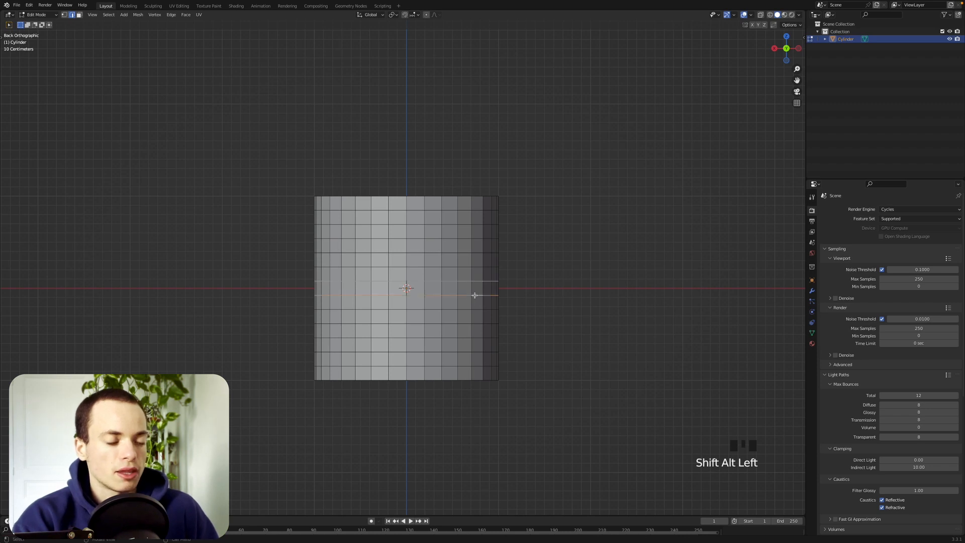
# Step: With proportional editing at a size of about 1.48, scale the two middle loops by about 1.28, excluding the Z axis
pyautogui.click(427, 15)
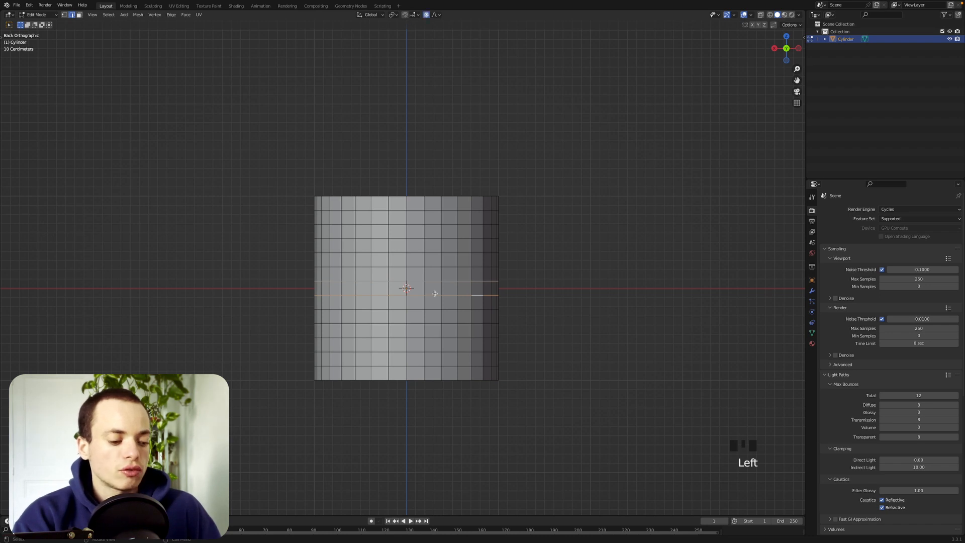
pyautogui.press('s')
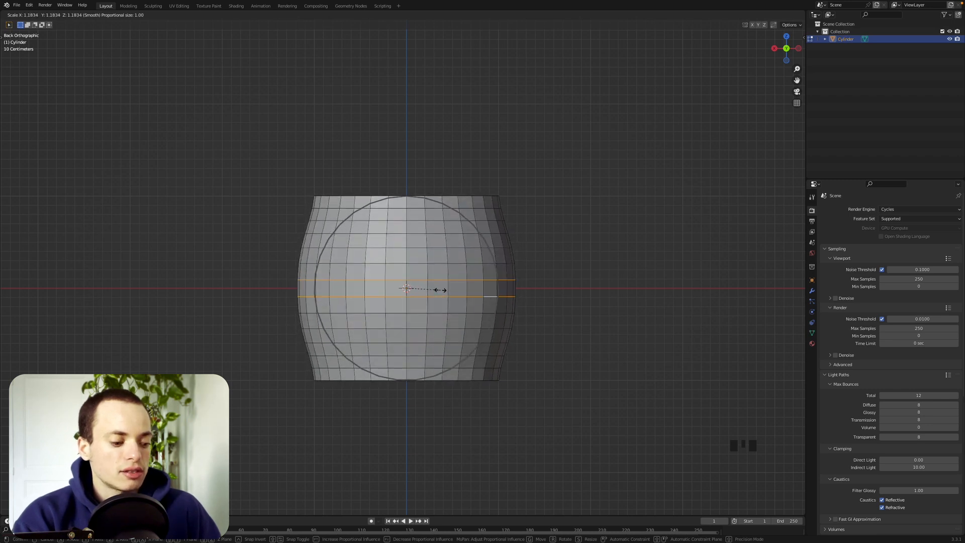
pyautogui.hotkey('shift', 'z')
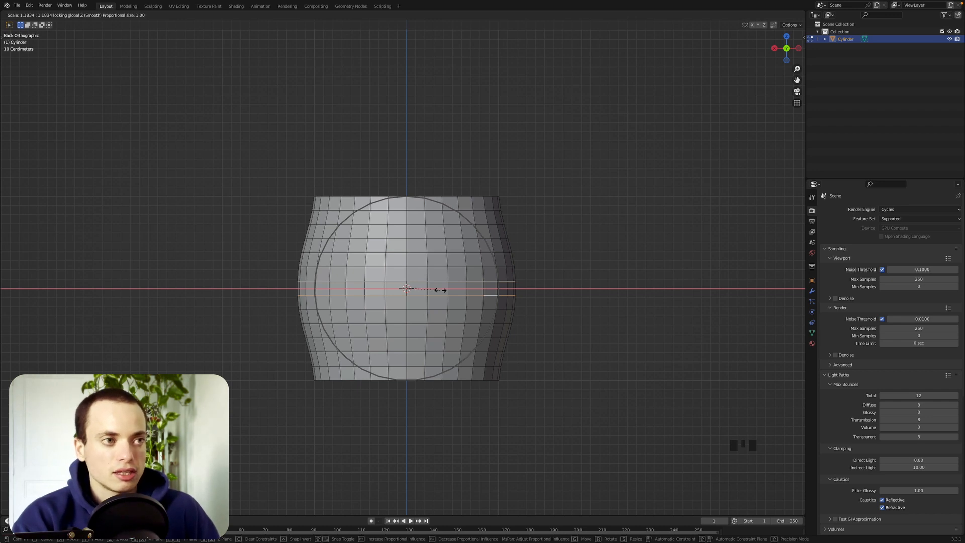
pyautogui.scroll(-4, 441, 289)
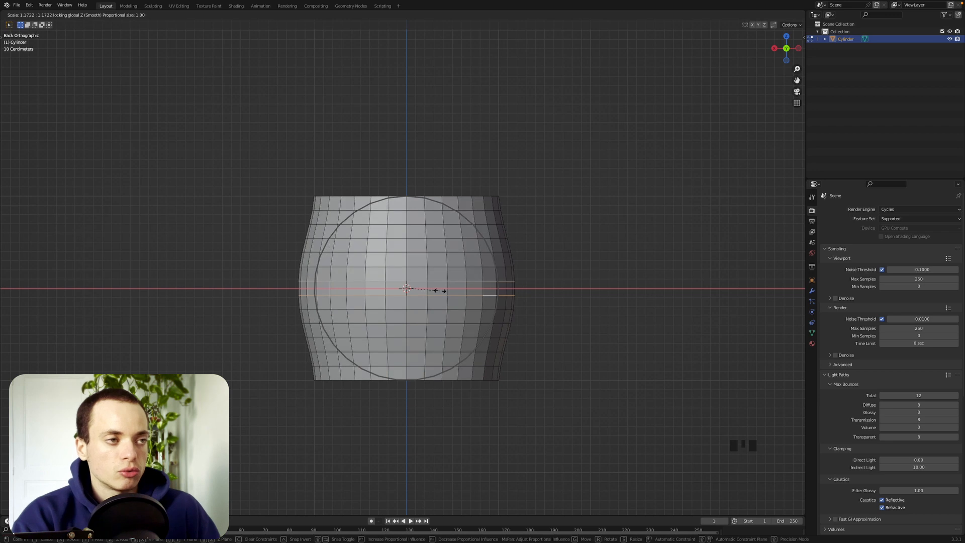
pyautogui.scroll(-4, 441, 290)
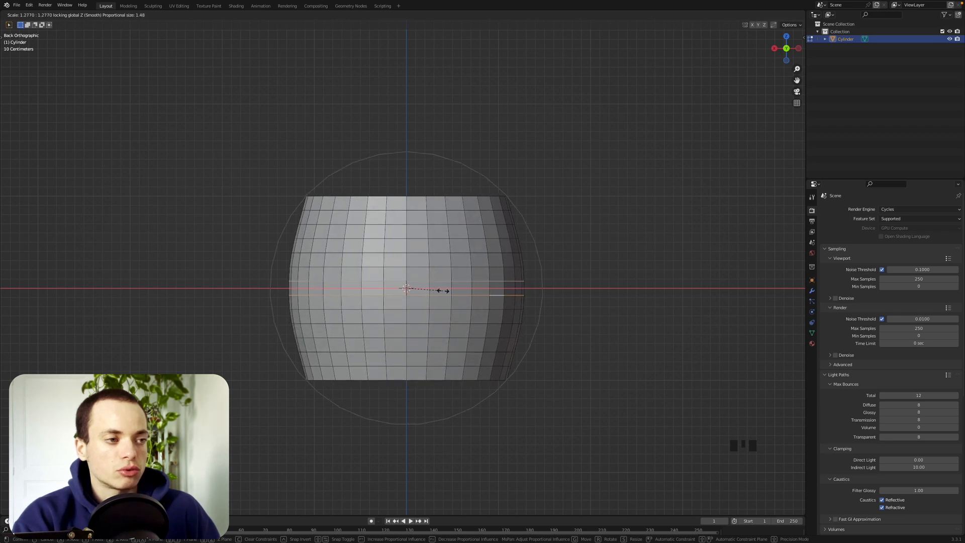
pyautogui.click(442, 290)
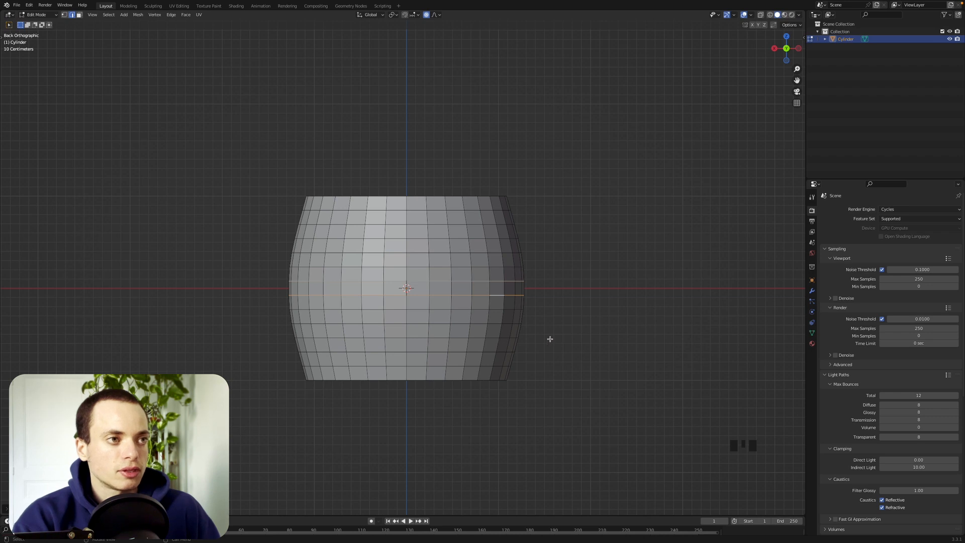
# Step: Select the bottom cap of the bulged cylinder and extrude it a short distance straight down
pyautogui.moveTo(550, 339); pyautogui.dragTo(545, 338, button='middle')
pyautogui.click(440, 373)
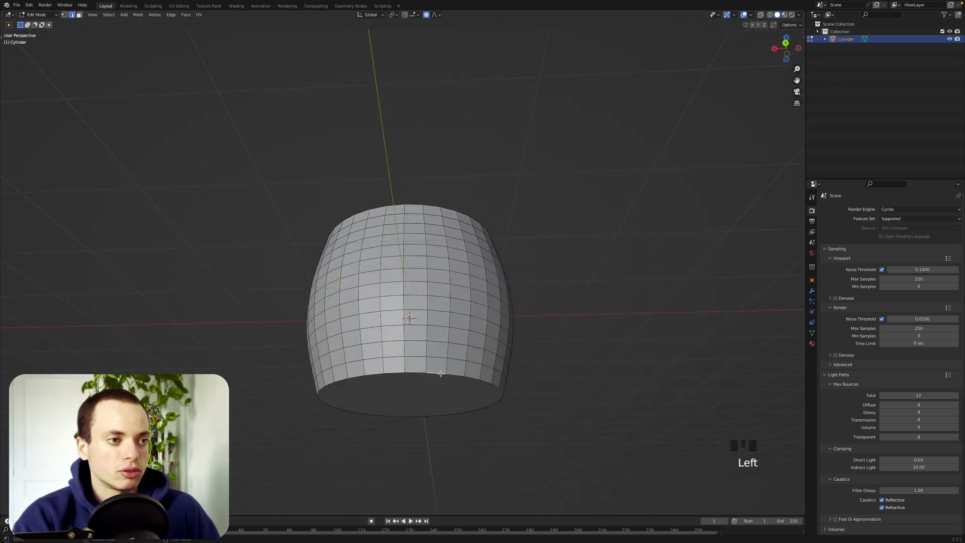
pyautogui.keyDown('alt'); pyautogui.click(440, 374); pyautogui.keyUp('alt')
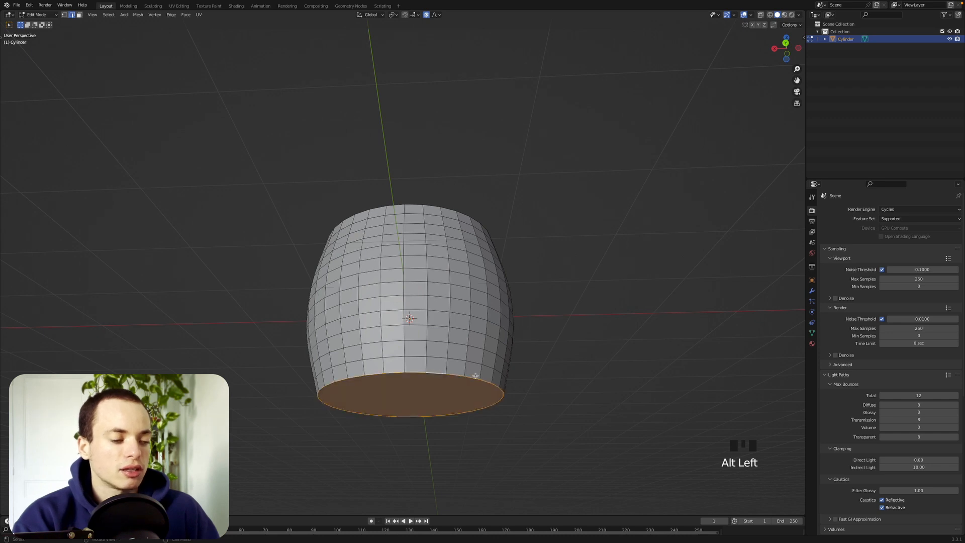
pyautogui.click(785, 42)
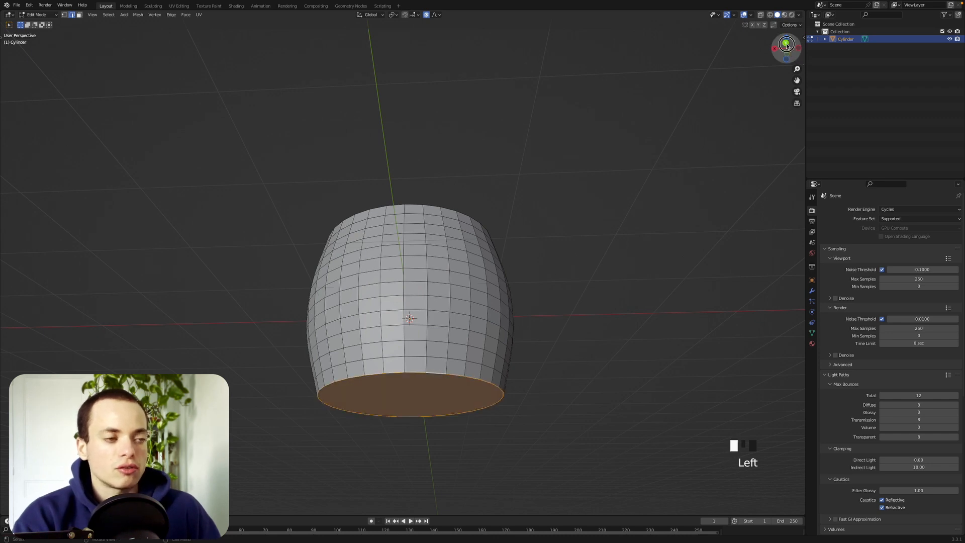
pyautogui.scroll(3, 513, 276)
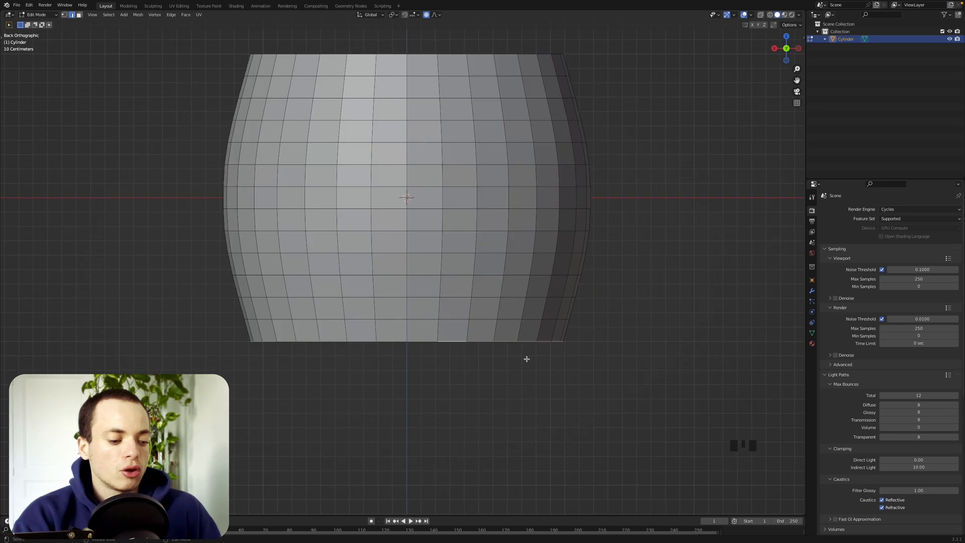
pyautogui.press('e')
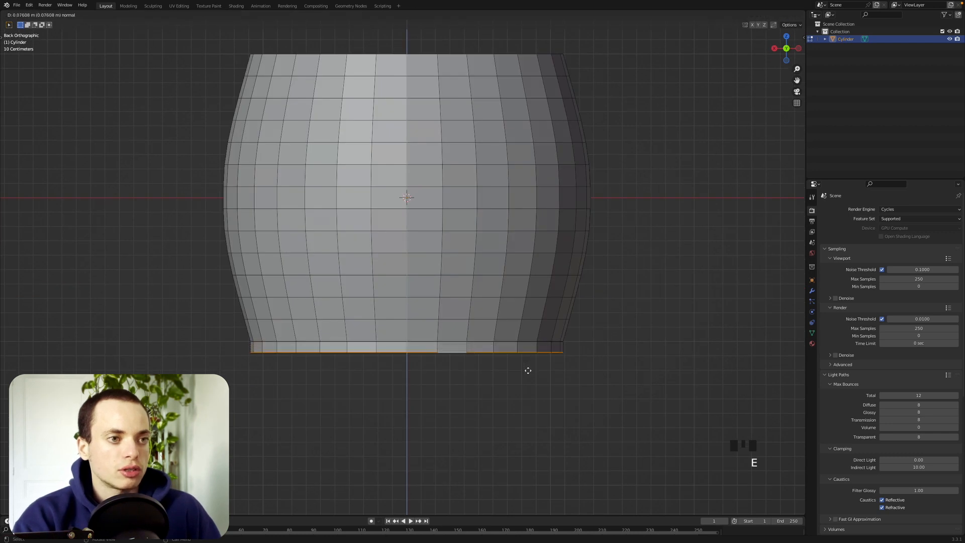
pyautogui.click(527, 373)
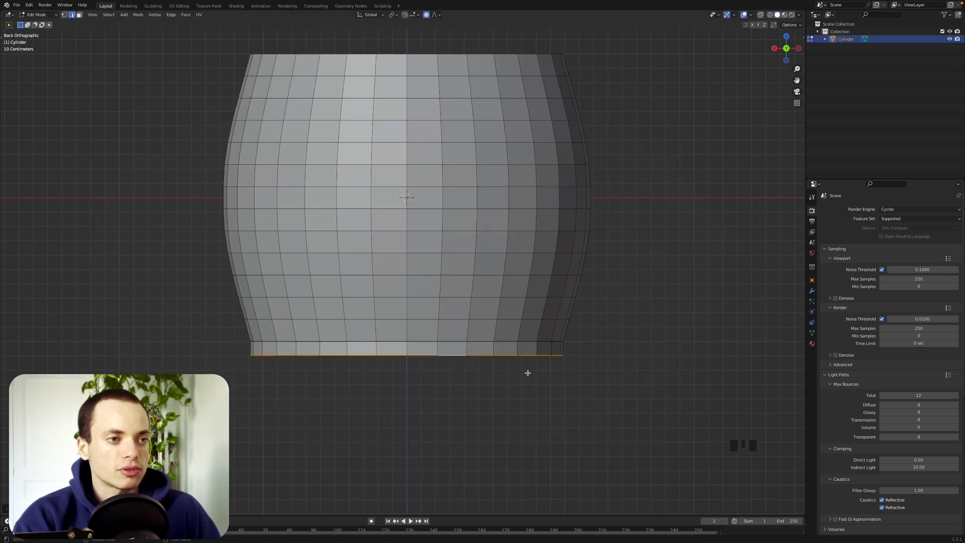
# Step: Inset the cylinder's bottom face repeatedly into concentric rings, leaving a small disc at the centre
pyautogui.moveTo(527, 373); pyautogui.dragTo(528, 382, button='middle')
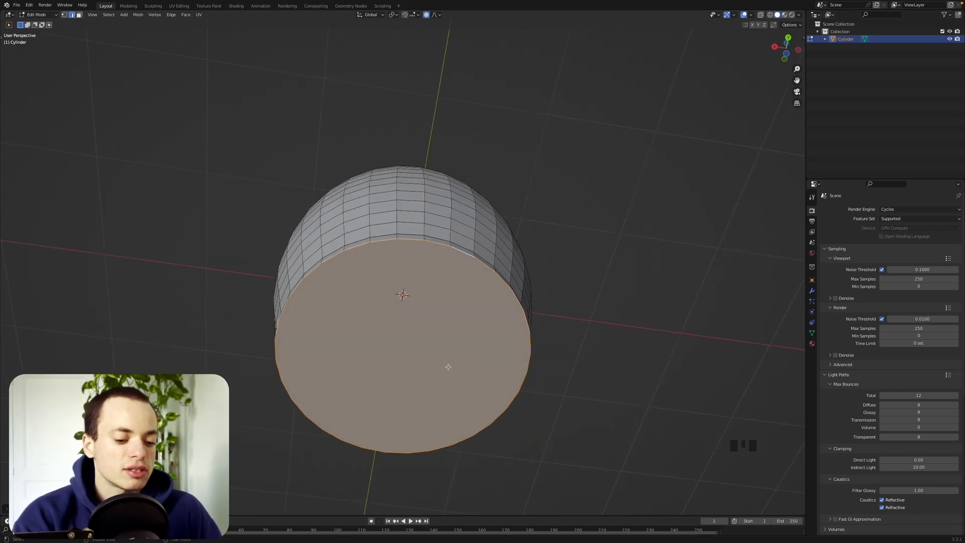
pyautogui.press('i')
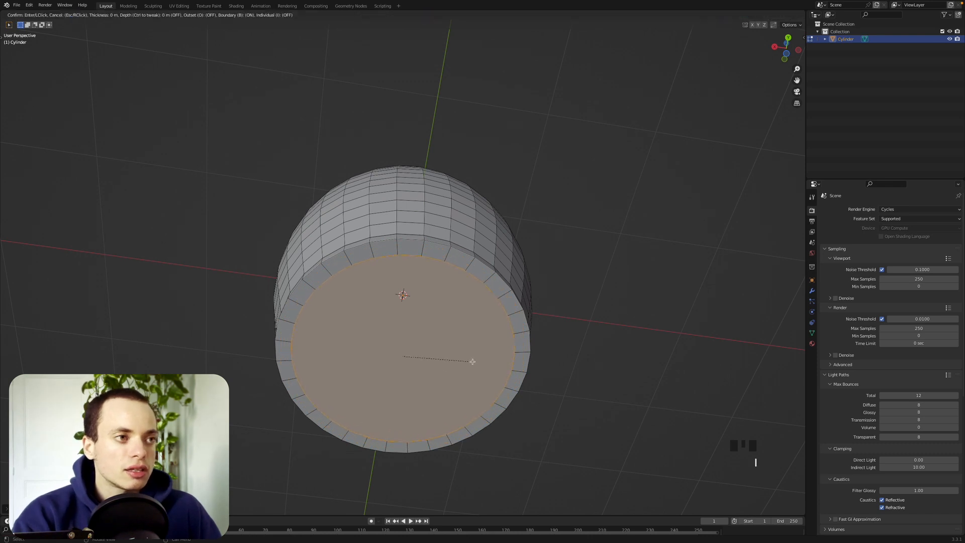
pyautogui.press('i')
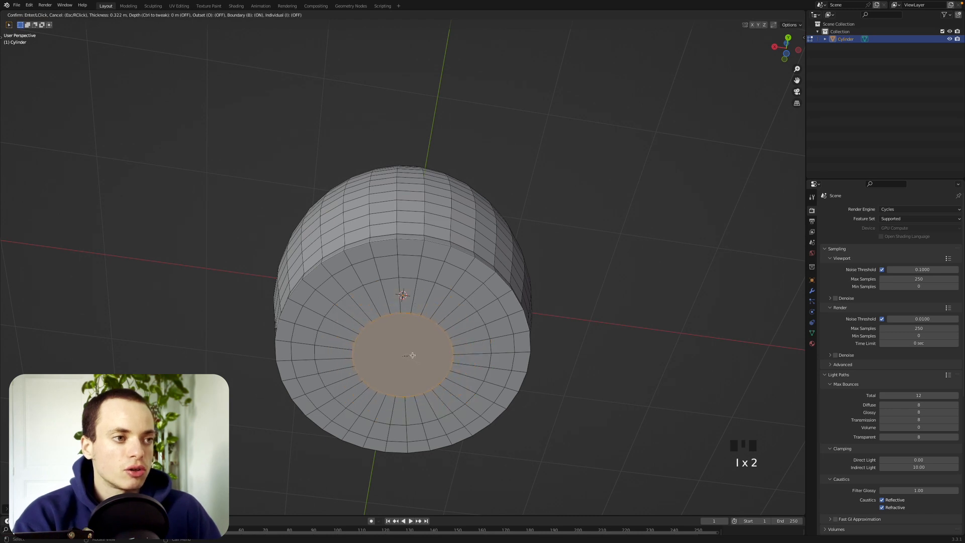
pyautogui.click(435, 362)
pyautogui.press('i')
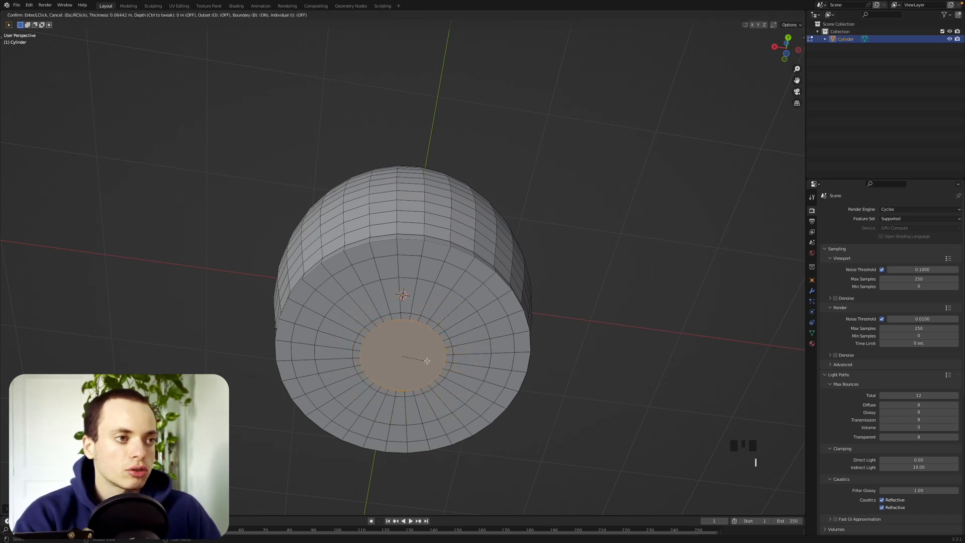
pyautogui.click(416, 358)
pyautogui.scroll(5, 415, 358)
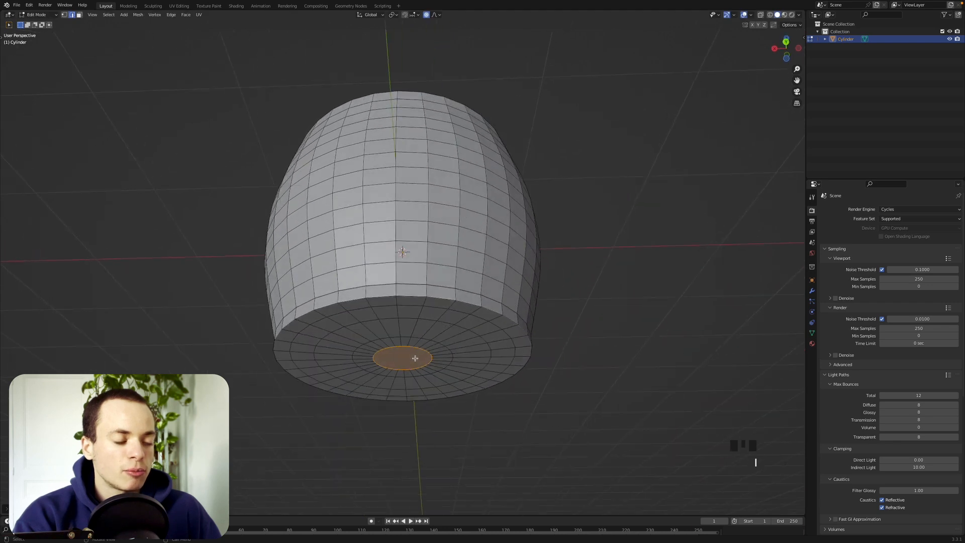
pyautogui.keyDown('super'); pyautogui.scroll(2, 415, 358); pyautogui.keyUp('super')
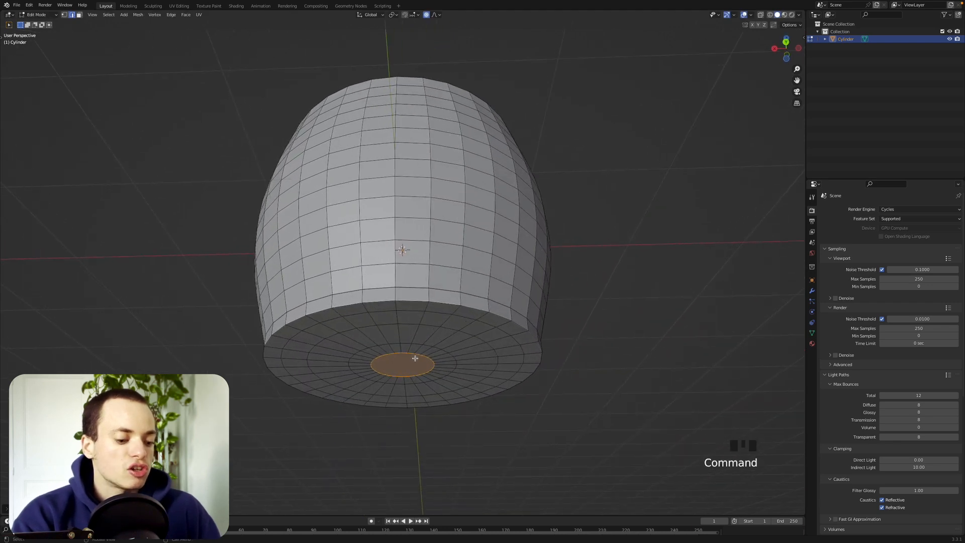
pyautogui.press('g')
pyautogui.press('z')
pyautogui.rightClick(416, 358)
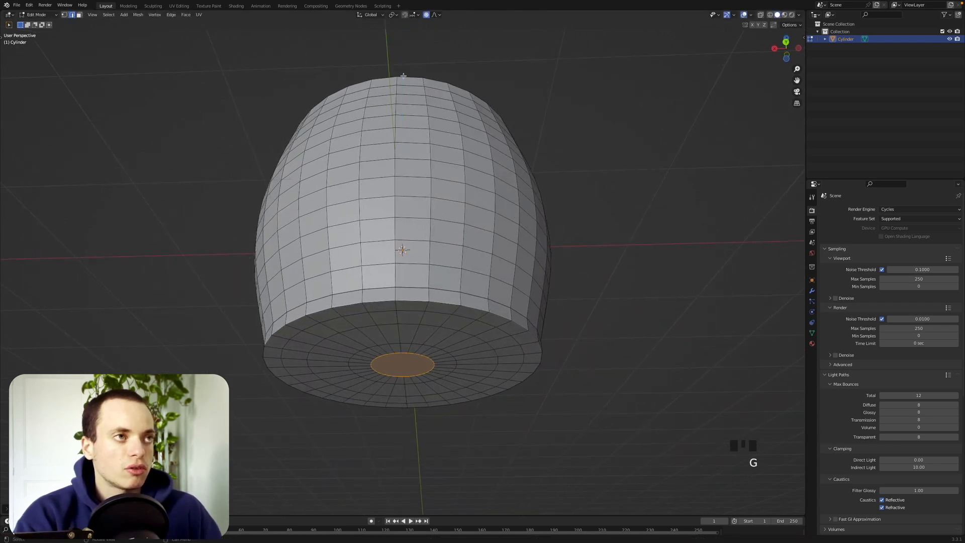
# Step: Turn off proportional editing and move the central bottom disc slightly up along Z to recess the base
pyautogui.click(427, 15)
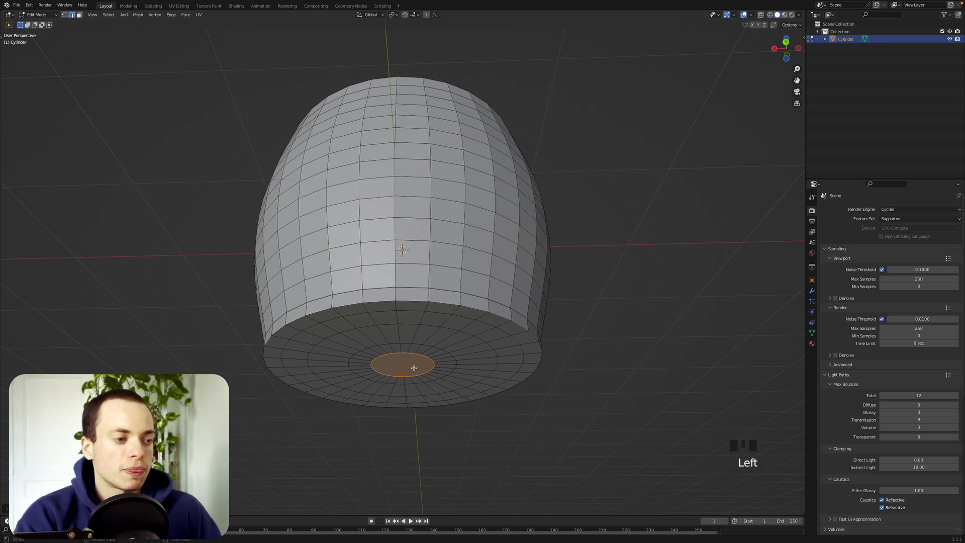
pyautogui.press('g')
pyautogui.press('z')
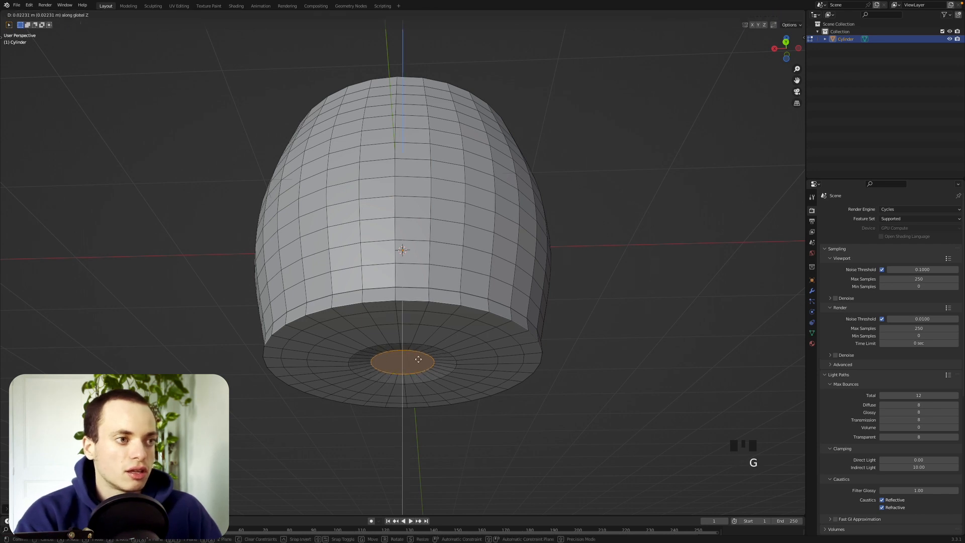
pyautogui.click(418, 358)
pyautogui.moveTo(418, 359); pyautogui.dragTo(446, 345, button='middle')
# Step: Select the outer edge loop of the base and bevel it slightly with several segments to round it
pyautogui.click(444, 338)
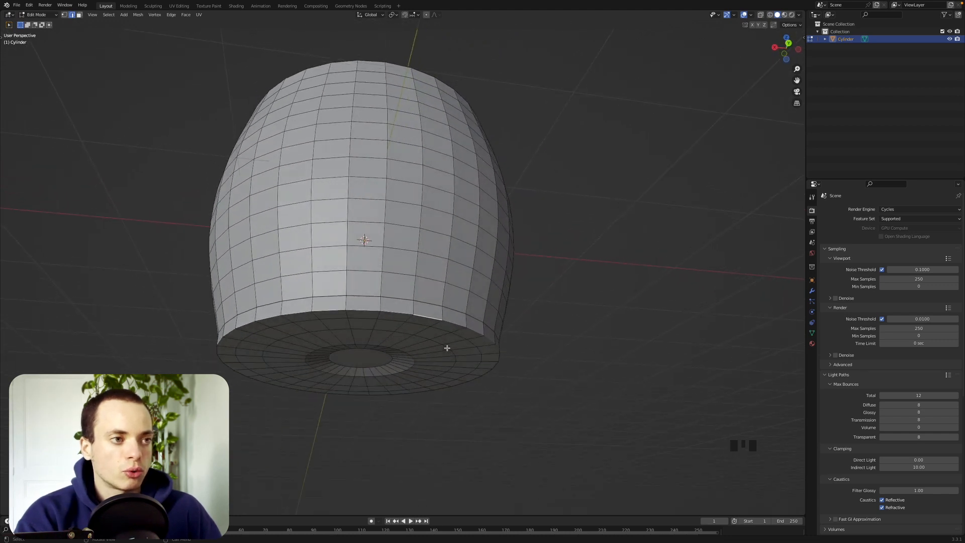
pyautogui.keyDown('alt'); pyautogui.click(429, 318); pyautogui.keyUp('alt')
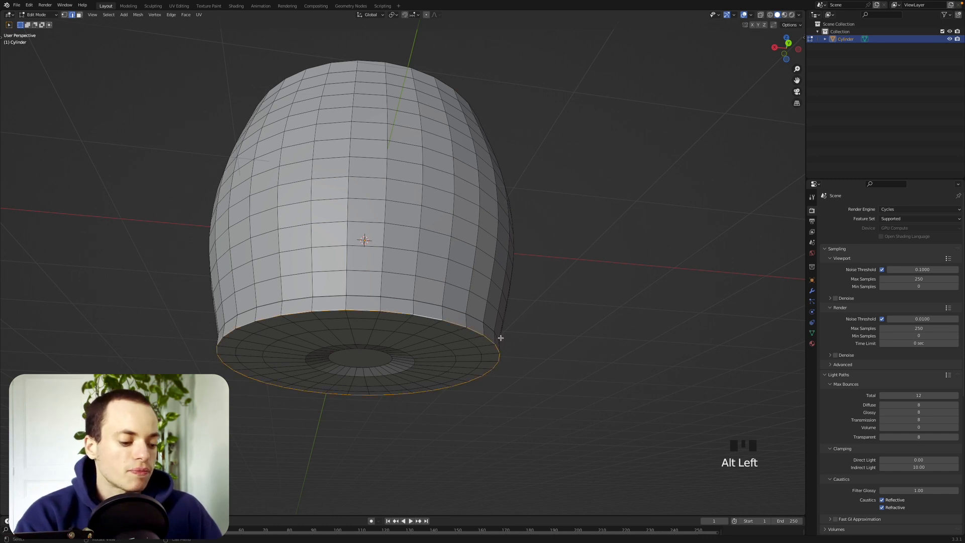
pyautogui.hotkey('ctrl', 'b')
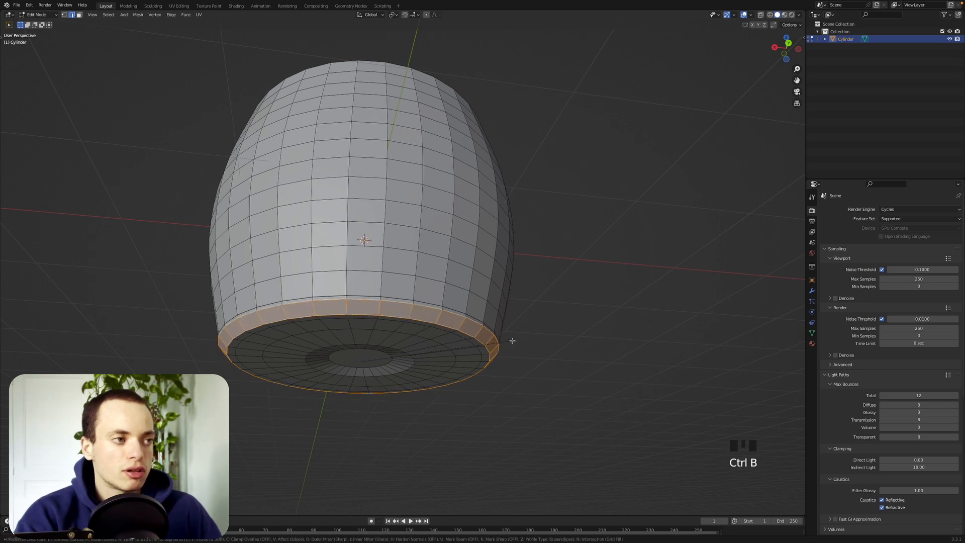
pyautogui.scroll(4, 512, 340)
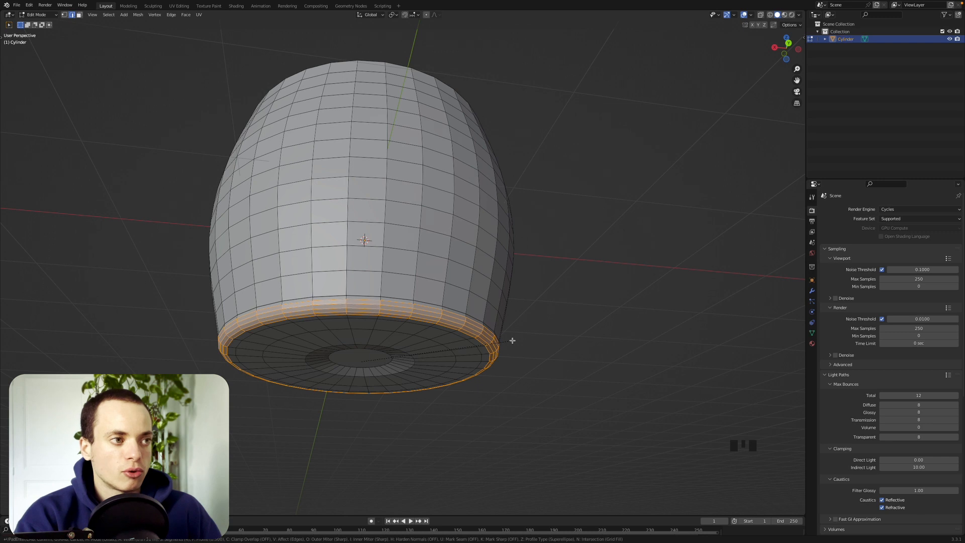
pyautogui.scroll(2, 513, 340)
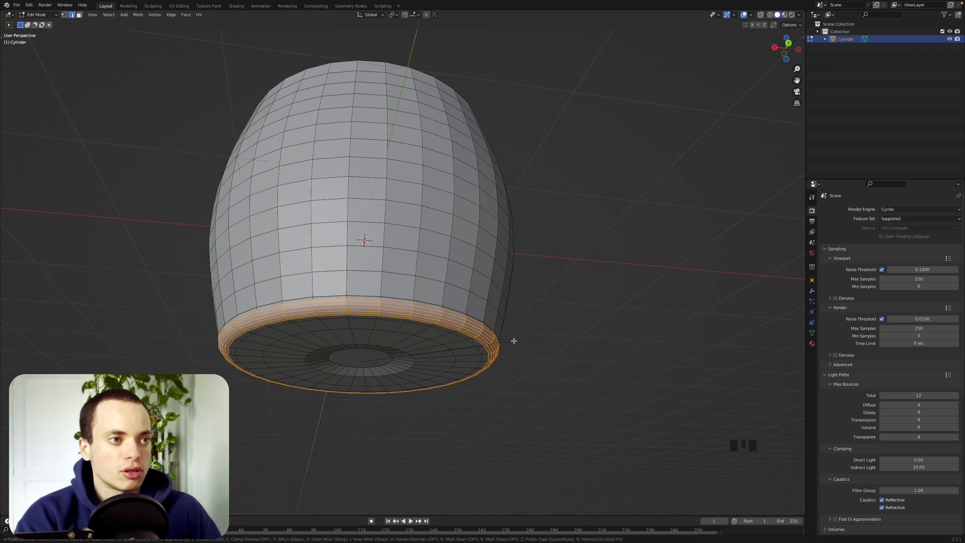
pyautogui.click(513, 341)
# Step: Examine the vessel and its rounded base in Object Mode from several angles
pyautogui.moveTo(514, 341); pyautogui.dragTo(484, 367, button='middle')
pyautogui.press('Tab')
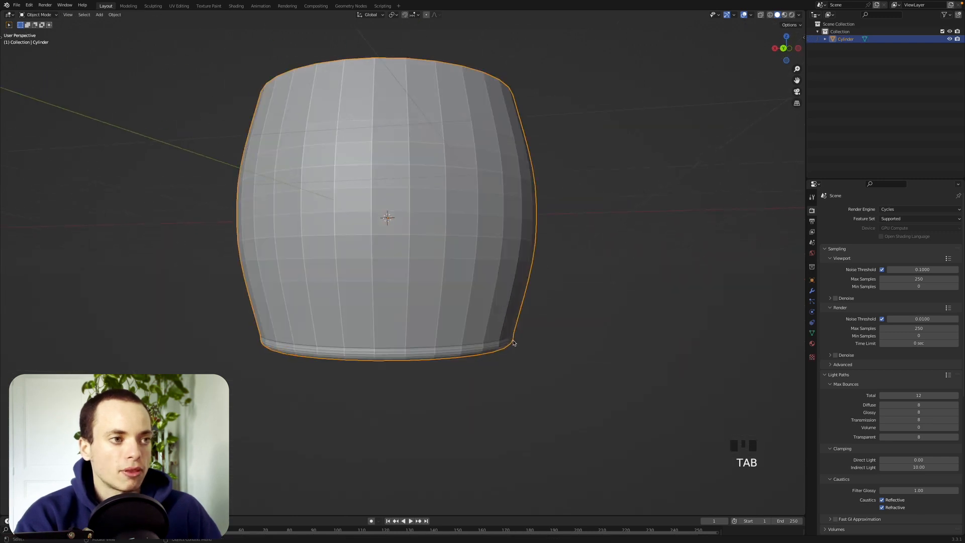
pyautogui.keyDown('super'); pyautogui.scroll(-4, 514, 342); pyautogui.keyUp('super')
pyautogui.scroll(5, 514, 342)
pyautogui.scroll(-5, 514, 342)
pyautogui.scroll(5, 514, 343)
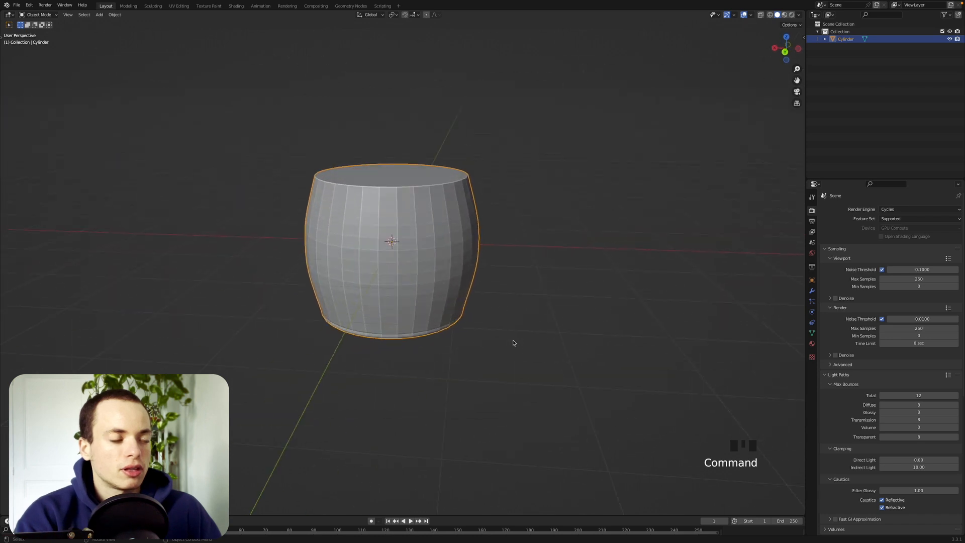
pyautogui.scroll(-2, 513, 343)
# Step: From the front orthographic view in Edit Mode, select the vessel's top loop and extrude it up about 0.2 m
pyautogui.press('KP_1')
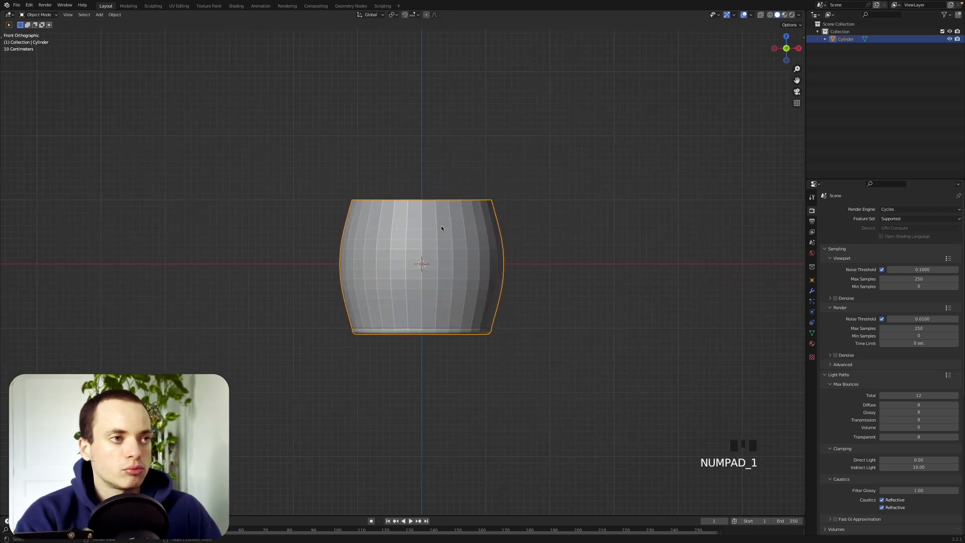
pyautogui.keyDown('shift'); pyautogui.hscroll(3, 442, 226); pyautogui.keyUp('shift')
pyautogui.keyDown('super'); pyautogui.scroll(4, 441, 226); pyautogui.keyUp('super')
pyautogui.press('Tab')
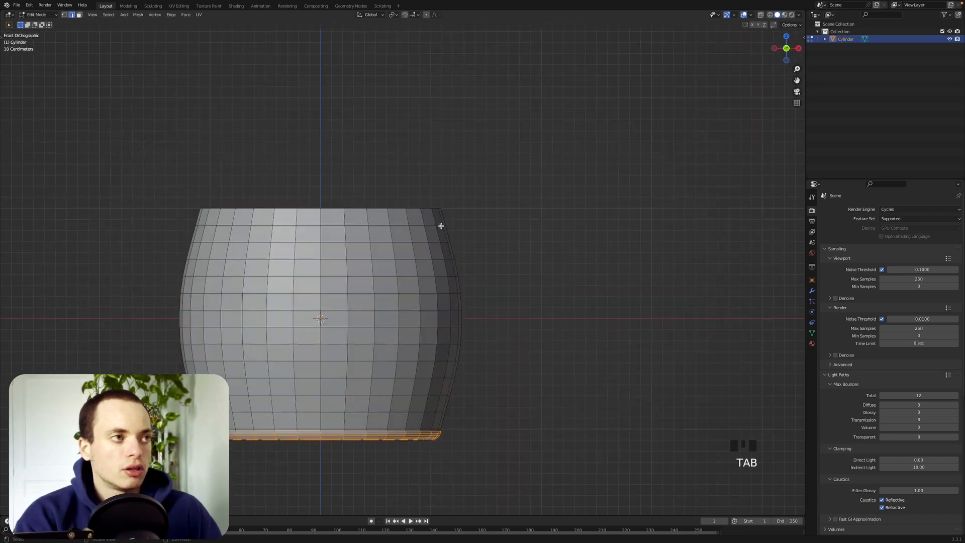
pyautogui.keyDown('shift'); pyautogui.hscroll(-3, 441, 225); pyautogui.keyUp('shift')
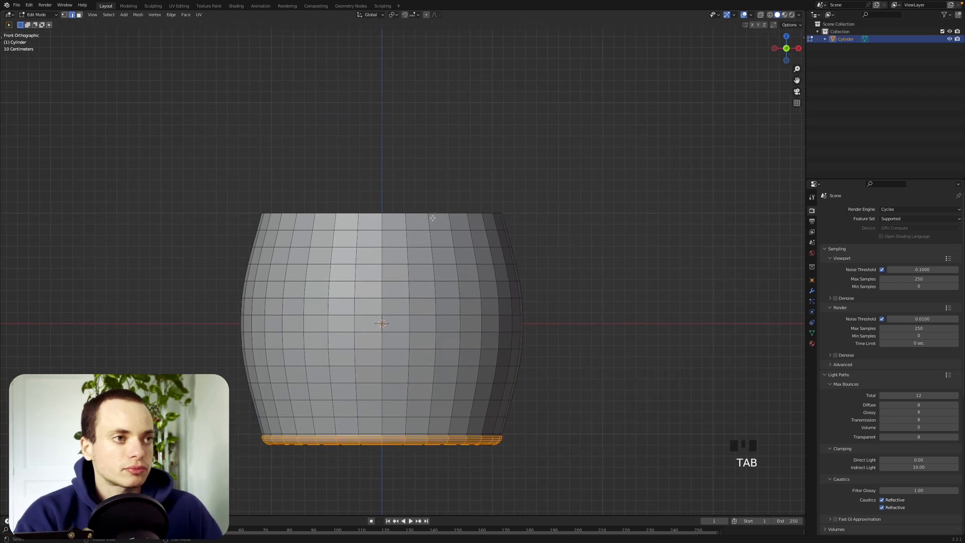
pyautogui.keyDown('alt'); pyautogui.click(432, 213); pyautogui.keyUp('alt')
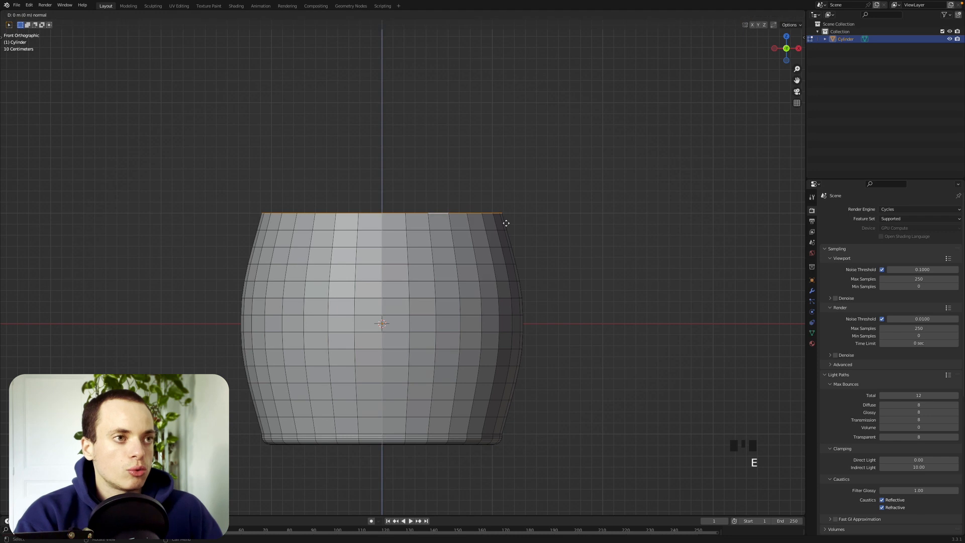
pyautogui.press('e')
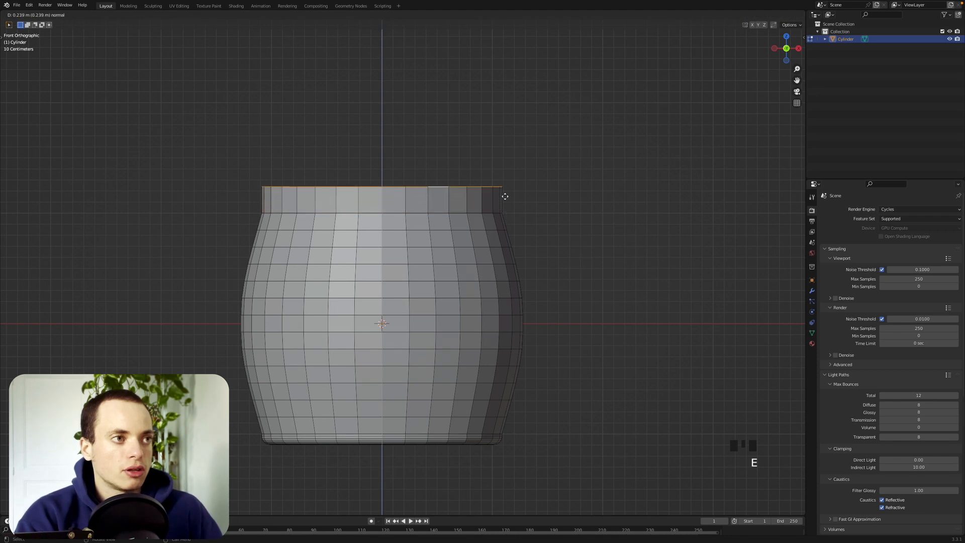
pyautogui.click(505, 196)
# Step: Scale the extruded top to about 0.9 and lower it slightly along Z to form a sloping shoulder
pyautogui.press('s')
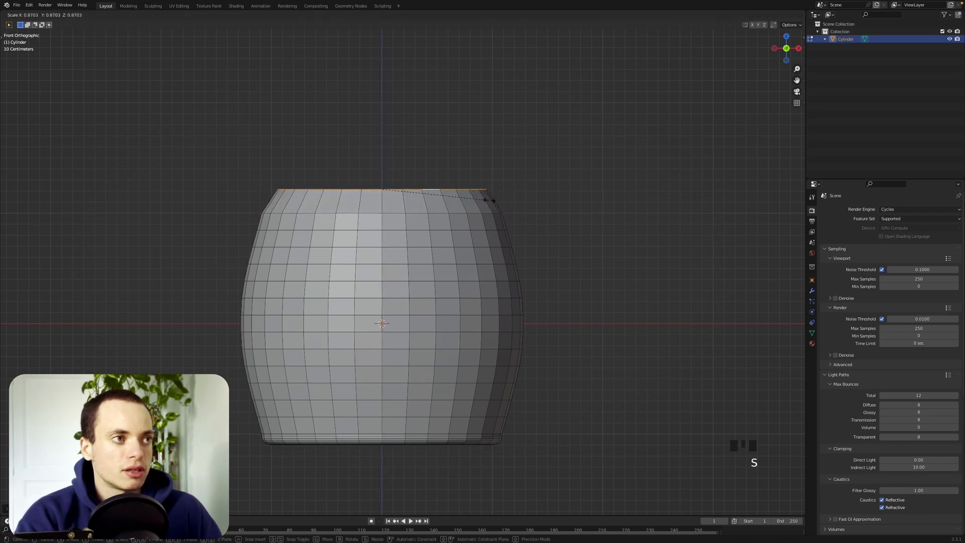
pyautogui.click(487, 200)
pyautogui.press('g')
pyautogui.press('z')
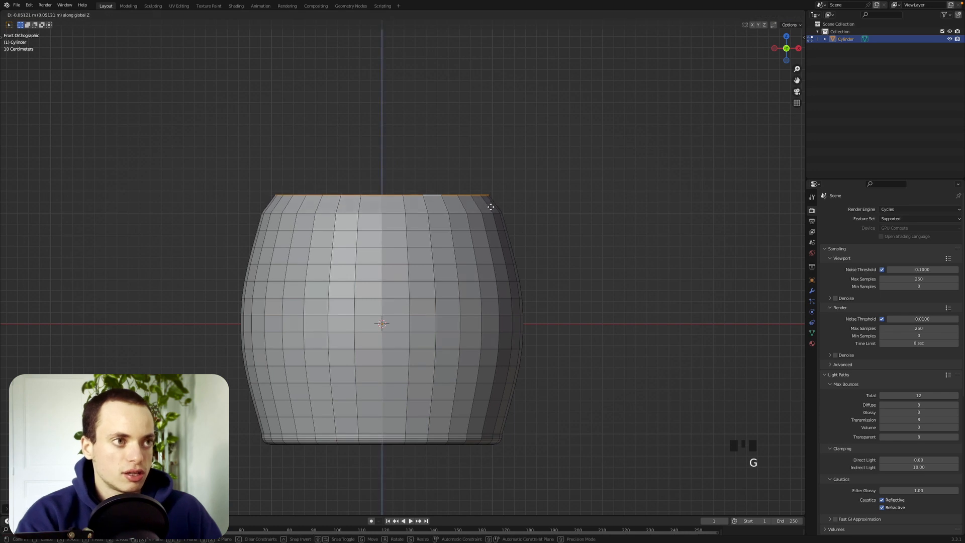
pyautogui.click(489, 209)
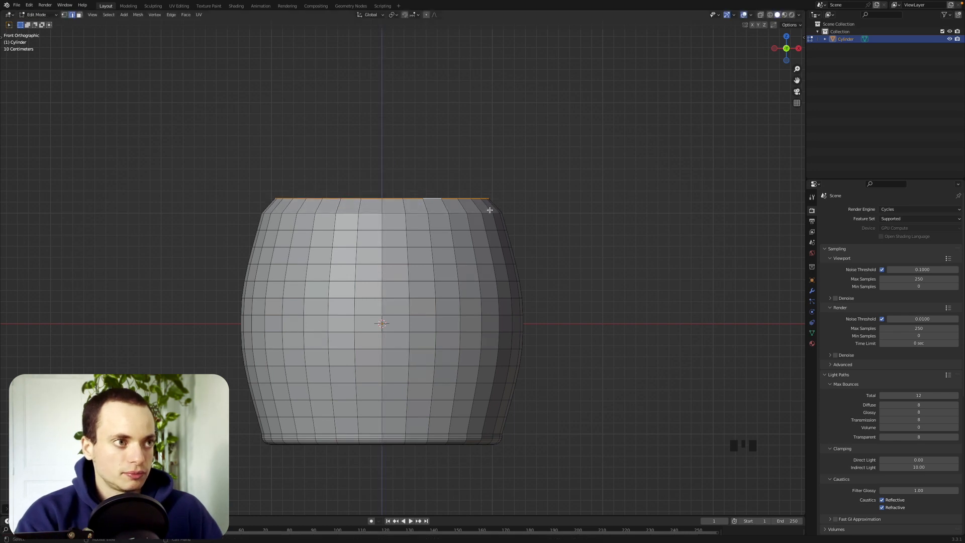
# Step: Extrude the top straight up twice, by about 0.14 m for the neck and about 0.04 m for a thin rim band
pyautogui.press('KP_1')
pyautogui.press('e')
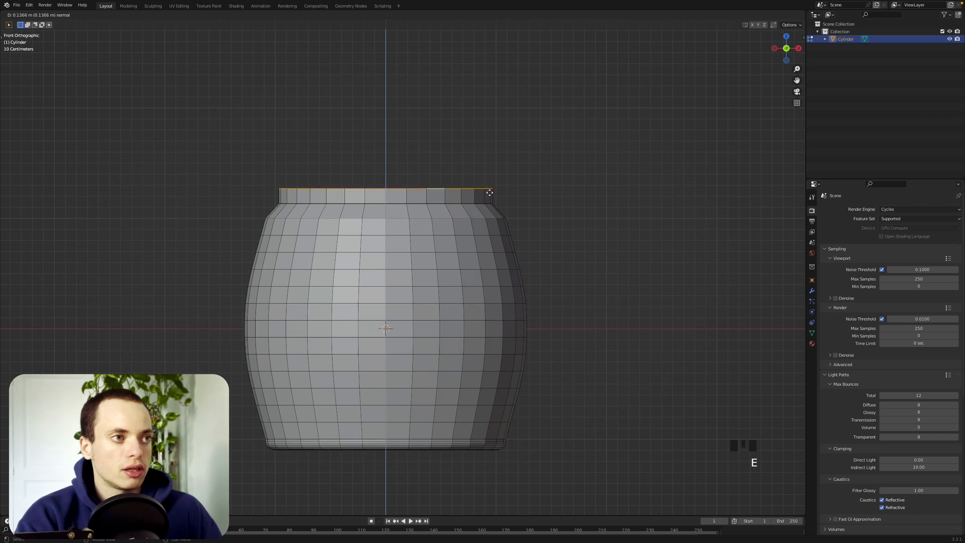
pyautogui.click(490, 193)
pyautogui.keyDown('super'); pyautogui.scroll(3, 485, 191); pyautogui.keyUp('super')
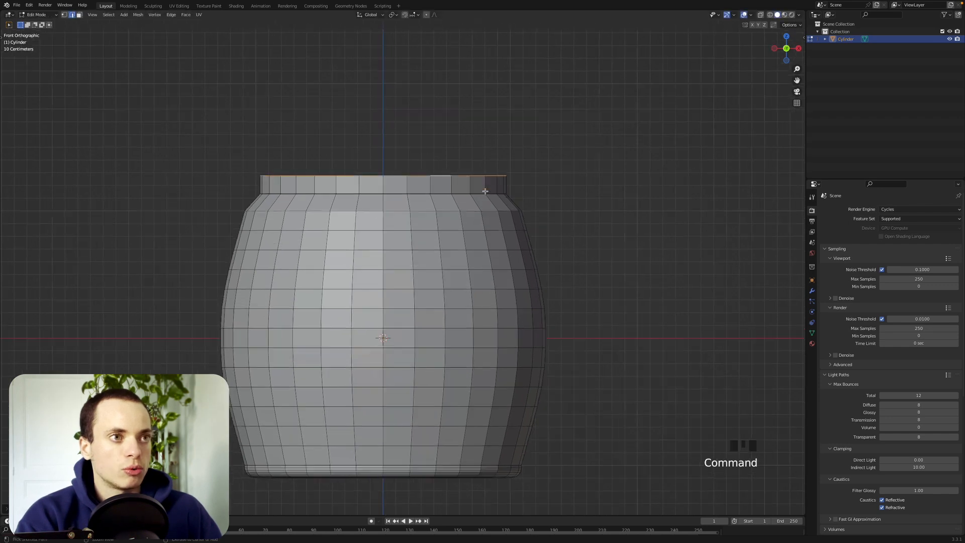
pyautogui.keyDown('shift'); pyautogui.scroll(3, 485, 190); pyautogui.keyUp('shift')
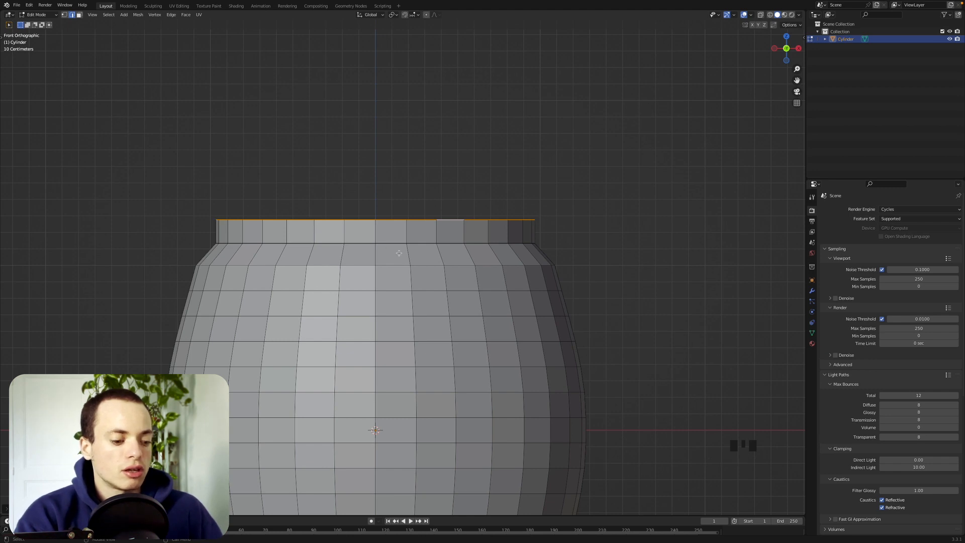
pyautogui.press('e')
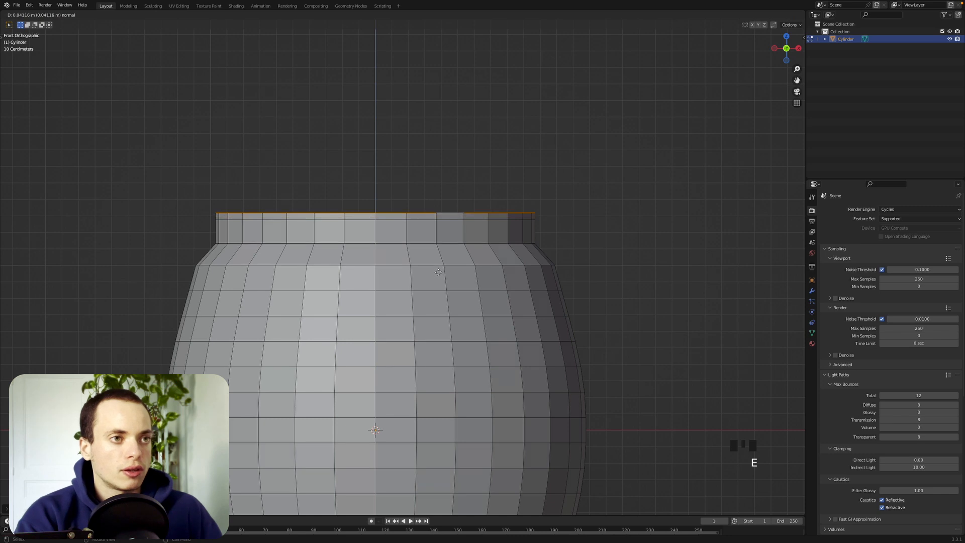
pyautogui.click(438, 271)
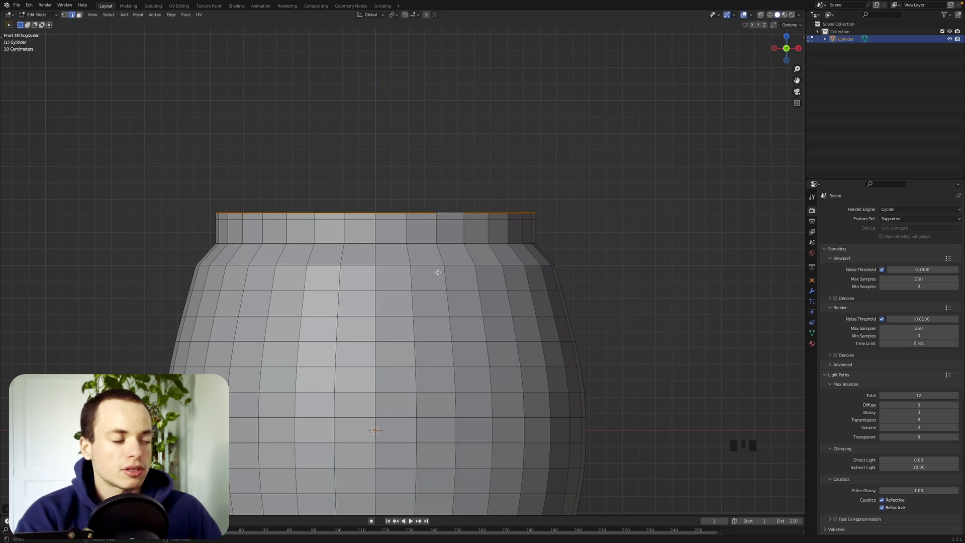
# Step: In face select mode, select the whole thin ring of faces around the neck's upper rim
pyautogui.click(380, 218)
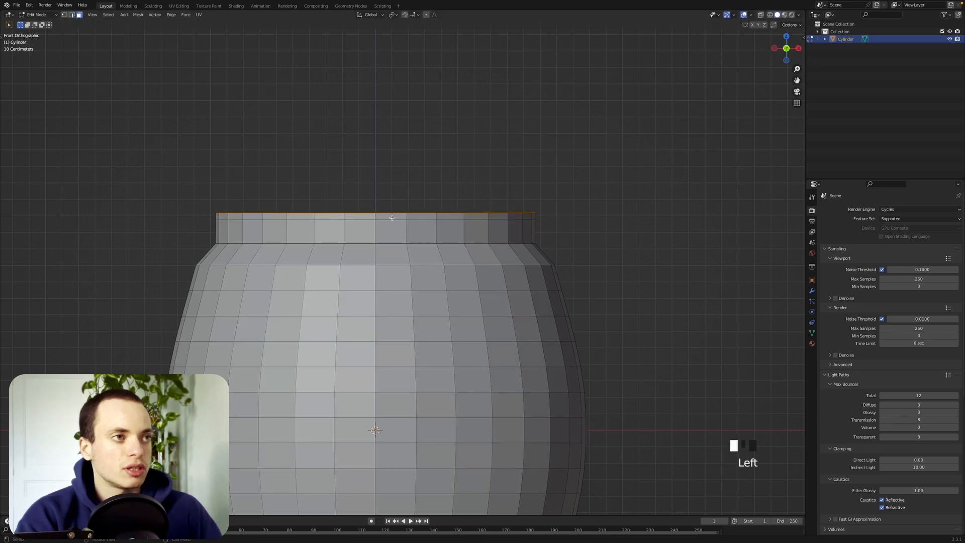
pyautogui.click(390, 216)
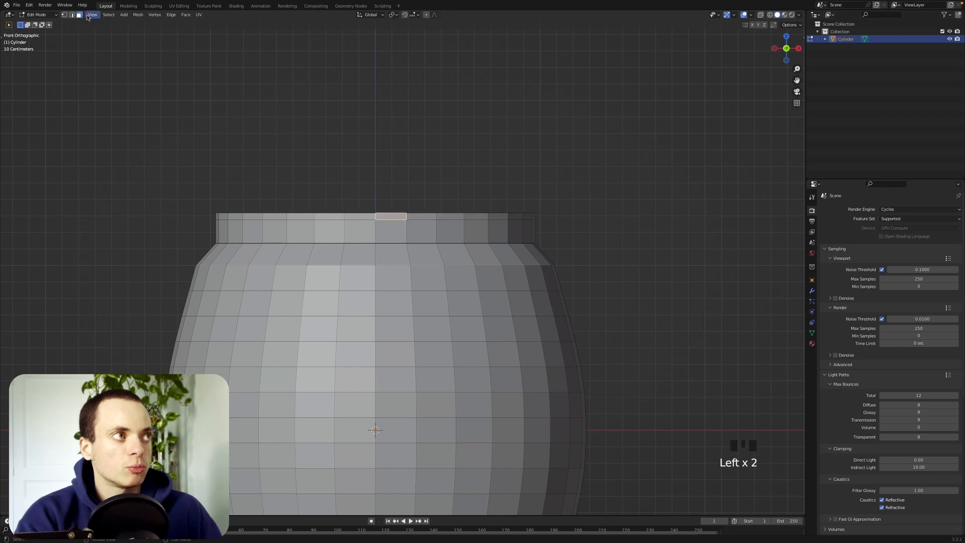
pyautogui.keyDown('alt'); pyautogui.click(402, 218); pyautogui.keyUp('alt')
pyautogui.keyDown('alt'); pyautogui.click(403, 218); pyautogui.keyUp('alt')
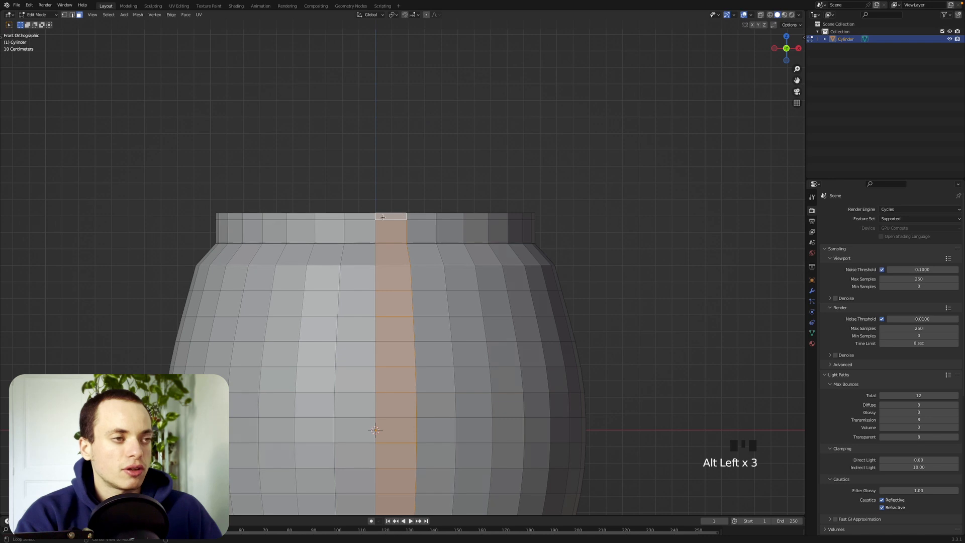
pyautogui.keyDown('alt'); pyautogui.click(379, 216); pyautogui.keyUp('alt')
pyautogui.keyDown('alt'); pyautogui.click(382, 216); pyautogui.keyUp('alt')
pyautogui.keyDown('alt'); pyautogui.click(386, 216); pyautogui.keyUp('alt')
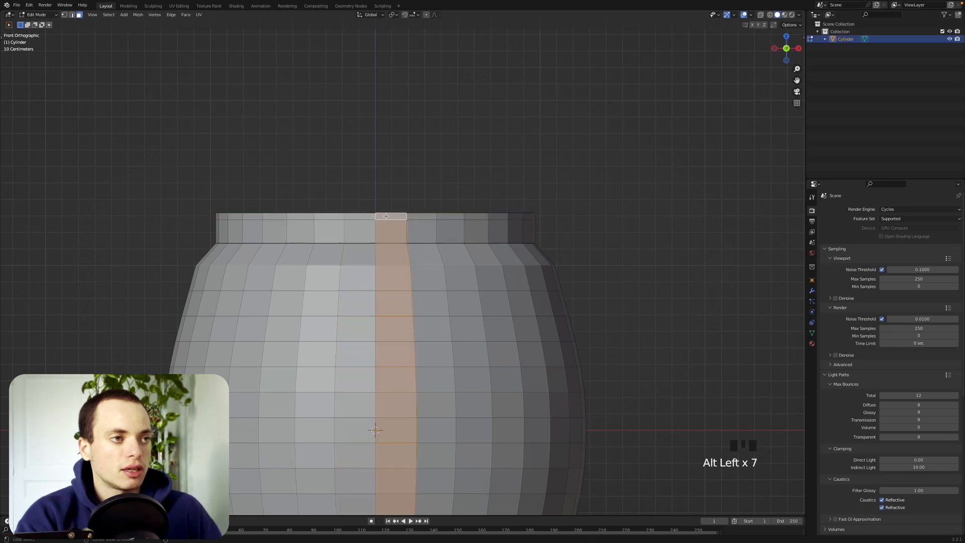
pyautogui.keyDown('alt'); pyautogui.click(368, 214); pyautogui.keyUp('alt')
pyautogui.keyDown('alt'); pyautogui.click(344, 213); pyautogui.keyUp('alt')
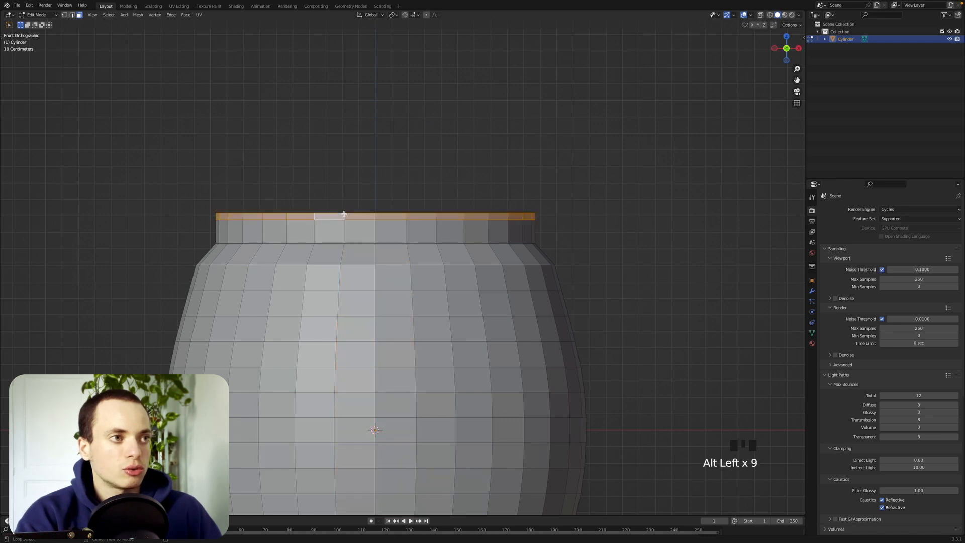
pyautogui.moveTo(462, 216); pyautogui.dragTo(474, 222, button='middle')
pyautogui.moveTo(474, 221); pyautogui.dragTo(475, 222, button='middle')
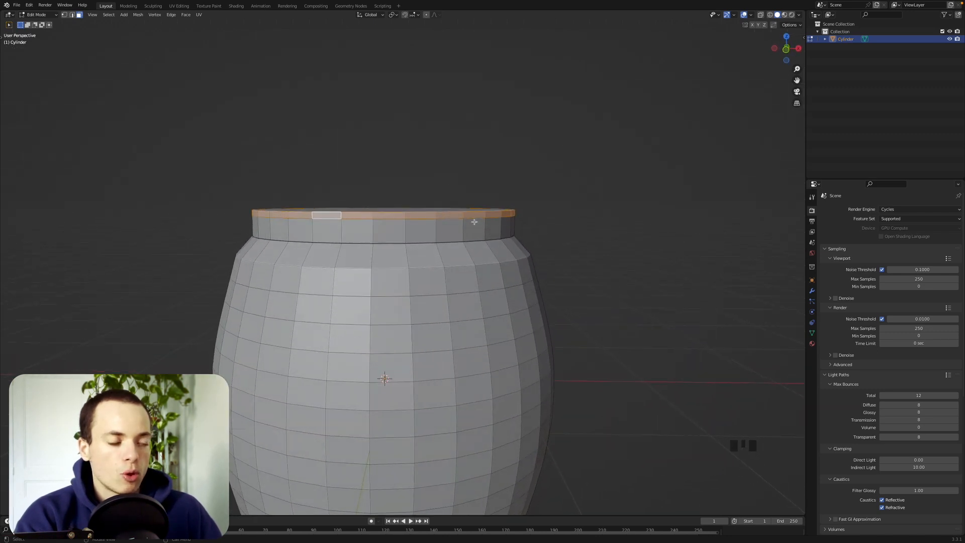
# Step: Extrude the thin ring of rim faces in place and scale it slightly outward to form a protruding lip
pyautogui.press('e')
pyautogui.rightClick(474, 222)
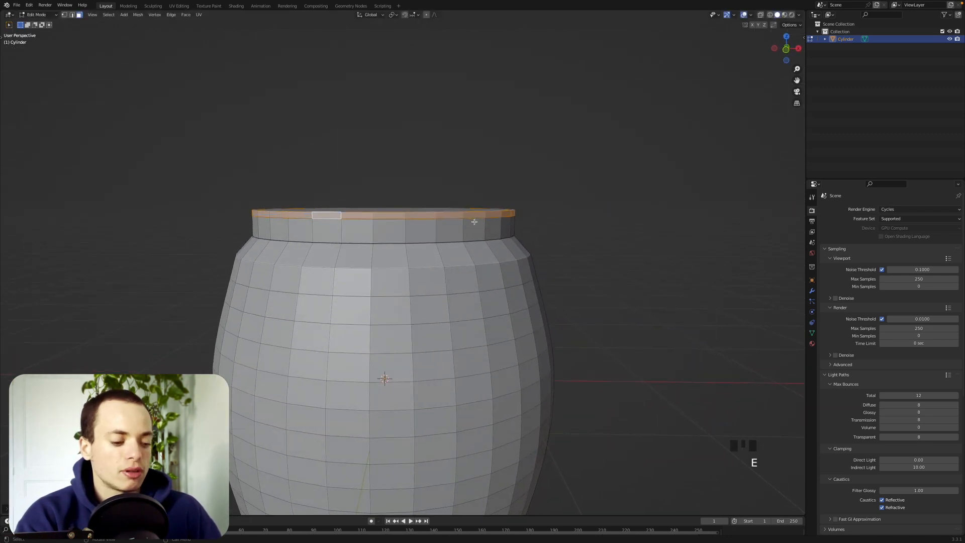
pyautogui.press('s')
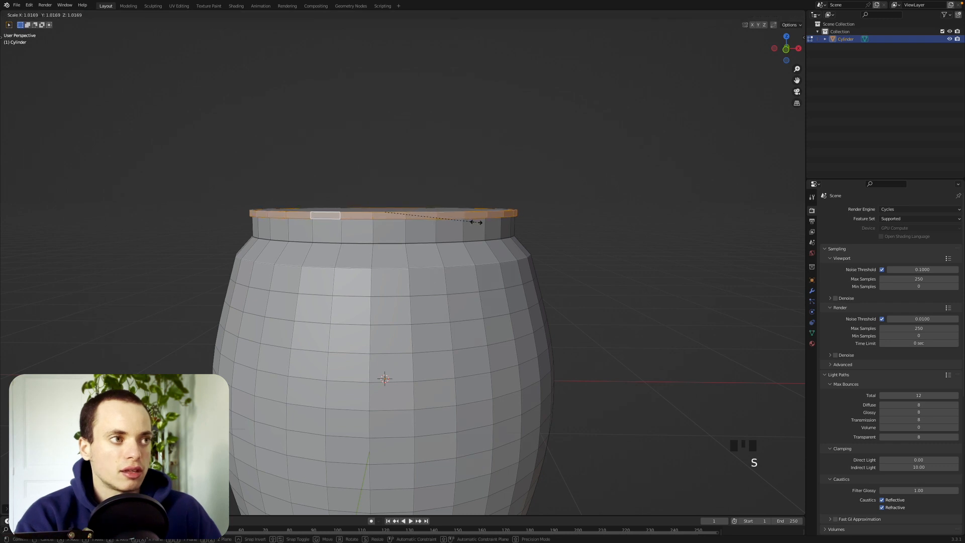
pyautogui.click(478, 222)
pyautogui.moveTo(478, 222)
pyautogui.mouseDown(button='middle')
pyautogui.moveTo(477, 231)
pyautogui.moveTo(478, 222)
pyautogui.mouseUp(button='middle')
pyautogui.scroll(-7, 478, 223)
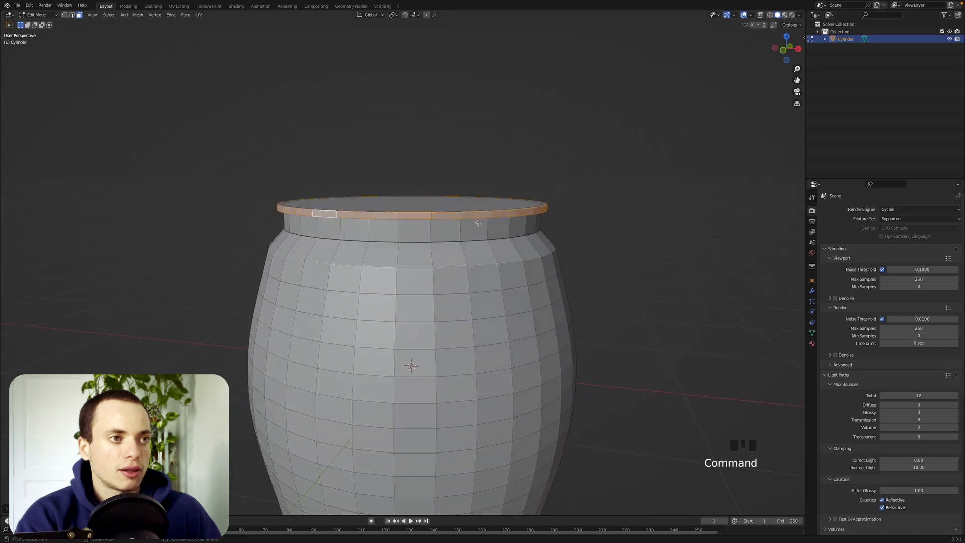
pyautogui.scroll(-5, 479, 222)
pyautogui.scroll(6, 478, 223)
pyautogui.keyDown('super'); pyautogui.scroll(6, 479, 223); pyautogui.keyUp('super')
pyautogui.scroll(1, 478, 223)
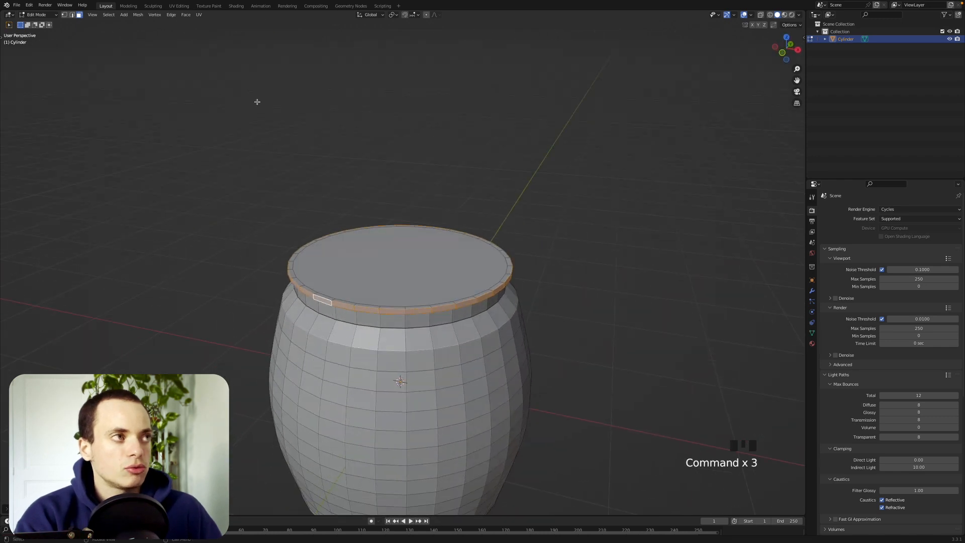
# Step: Select the large cap face closing the vessel's mouth and delete it as a face to open the jar
pyautogui.click(425, 259)
pyautogui.keyDown('super'); pyautogui.scroll(2, 454, 265); pyautogui.keyUp('super')
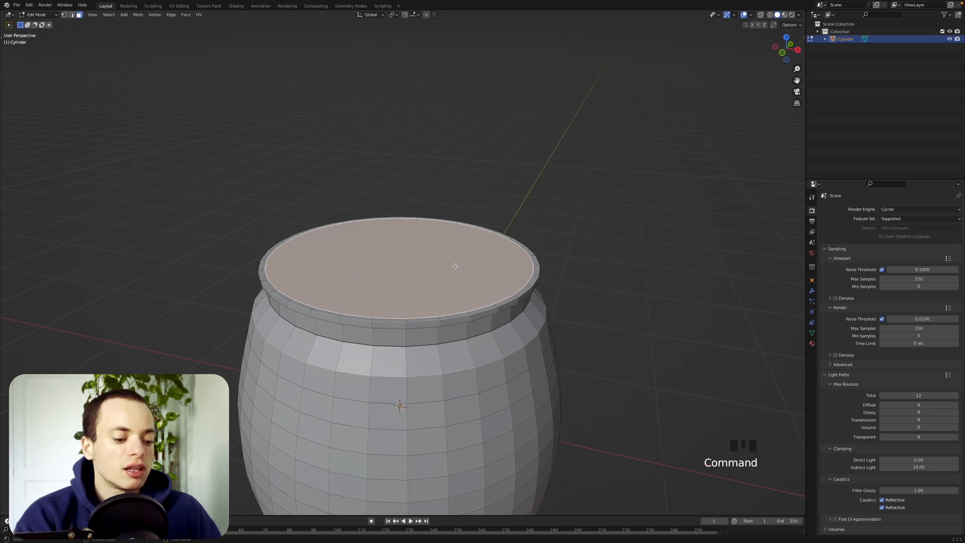
pyautogui.press('x')
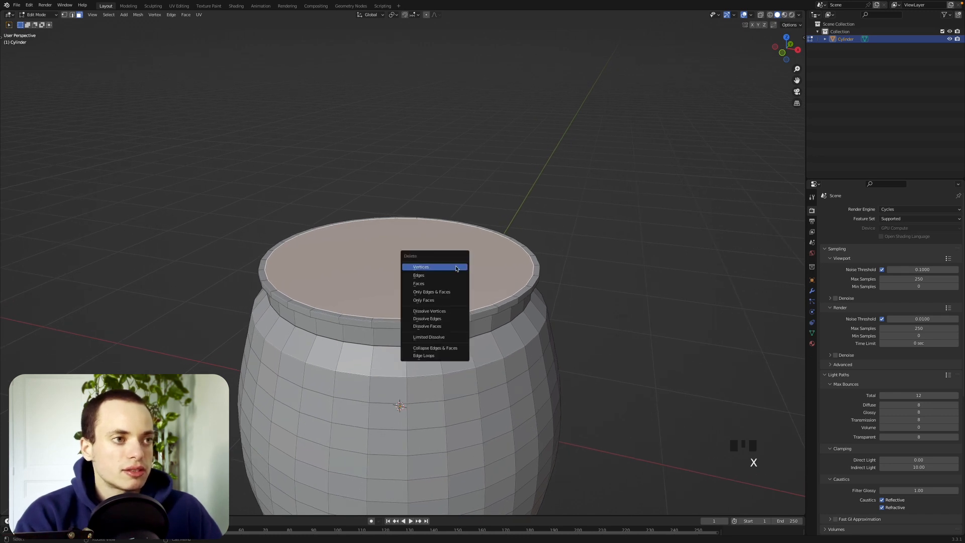
pyautogui.click(432, 285)
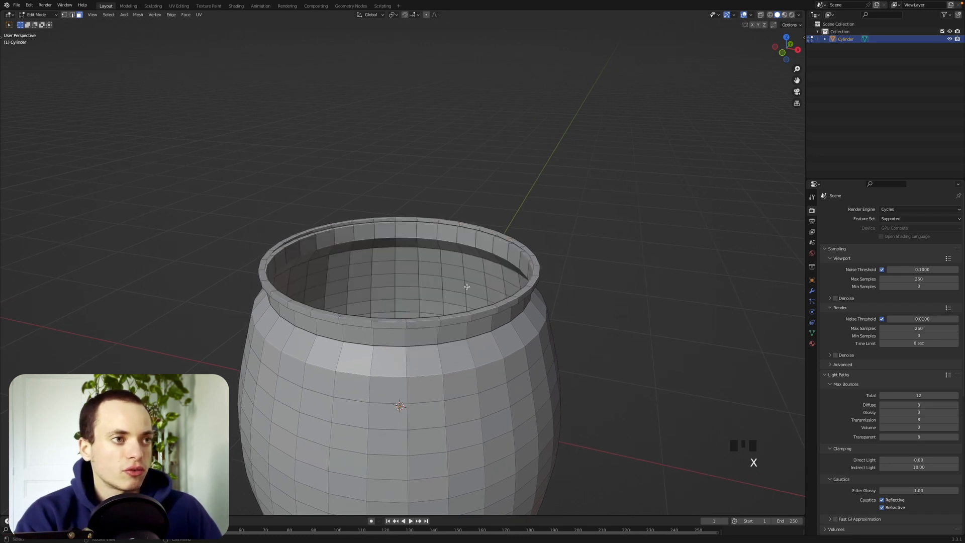
pyautogui.moveTo(467, 287); pyautogui.dragTo(490, 282, button='middle')
# Step: In Object Mode, add a Solidify modifier to the vessel with 0.01 m thickness and Even Thickness enabled
pyautogui.press('Tab')
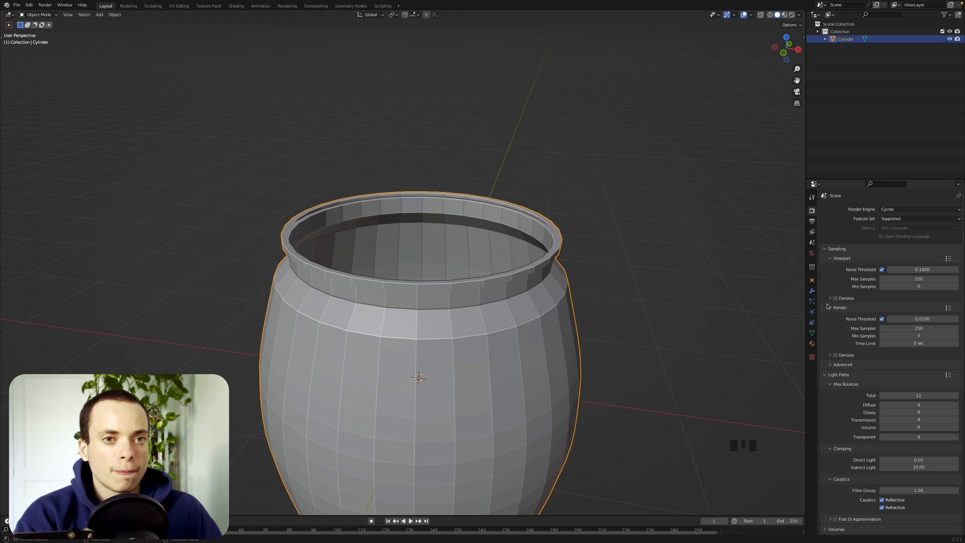
pyautogui.click(813, 292)
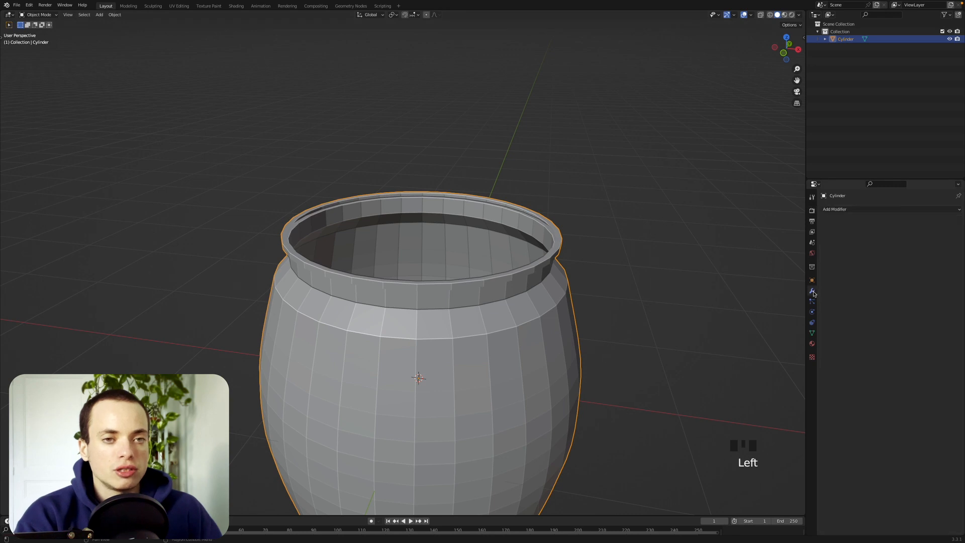
pyautogui.click(831, 209)
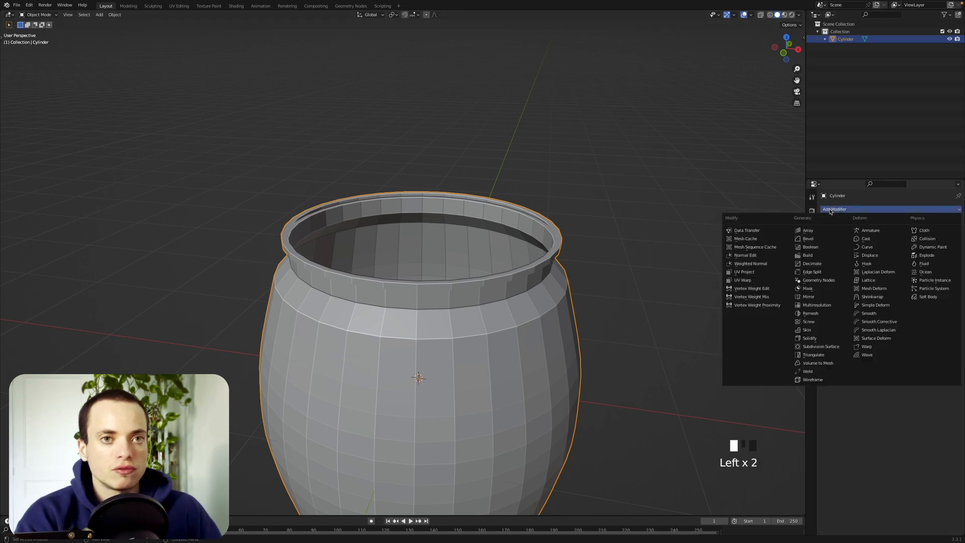
pyautogui.click(816, 340)
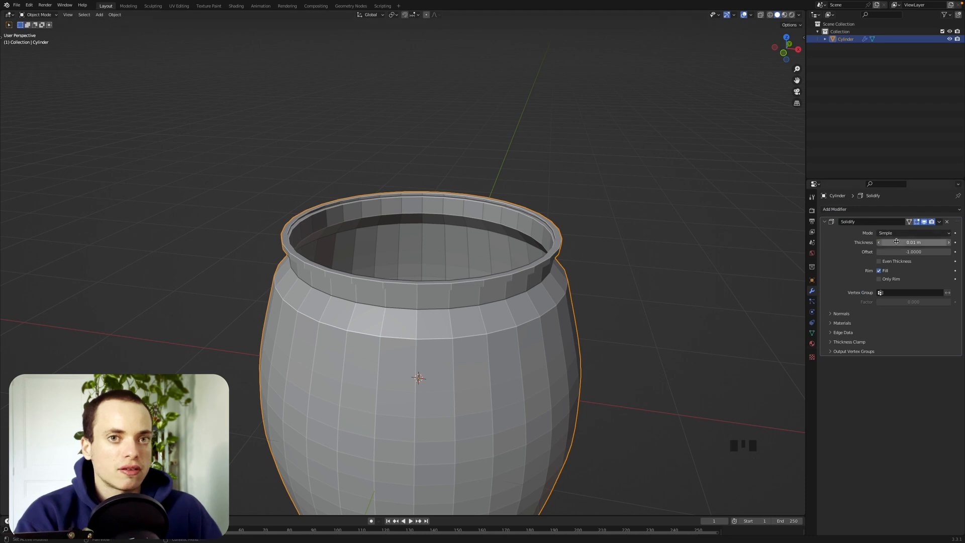
pyautogui.click(879, 261)
pyautogui.moveTo(584, 252)
pyautogui.mouseDown(button='middle')
pyautogui.moveTo(598, 270)
pyautogui.moveTo(589, 255)
pyautogui.mouseUp(button='middle')
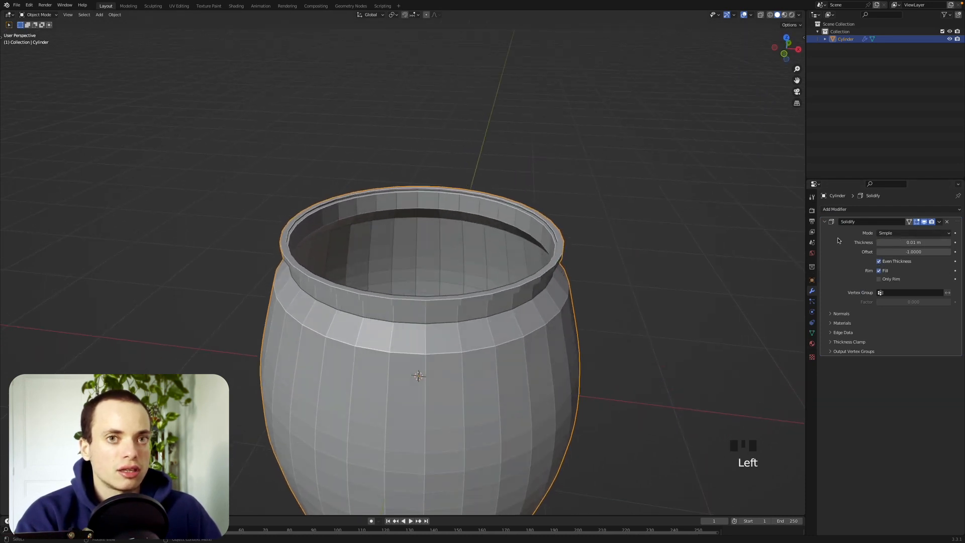
pyautogui.moveTo(931, 243)
pyautogui.mouseDown()
pyautogui.moveTo(945, 243)
pyautogui.moveTo(931, 243)
pyautogui.mouseUp()
pyautogui.moveTo(645, 220); pyautogui.dragTo(646, 218, button='middle')
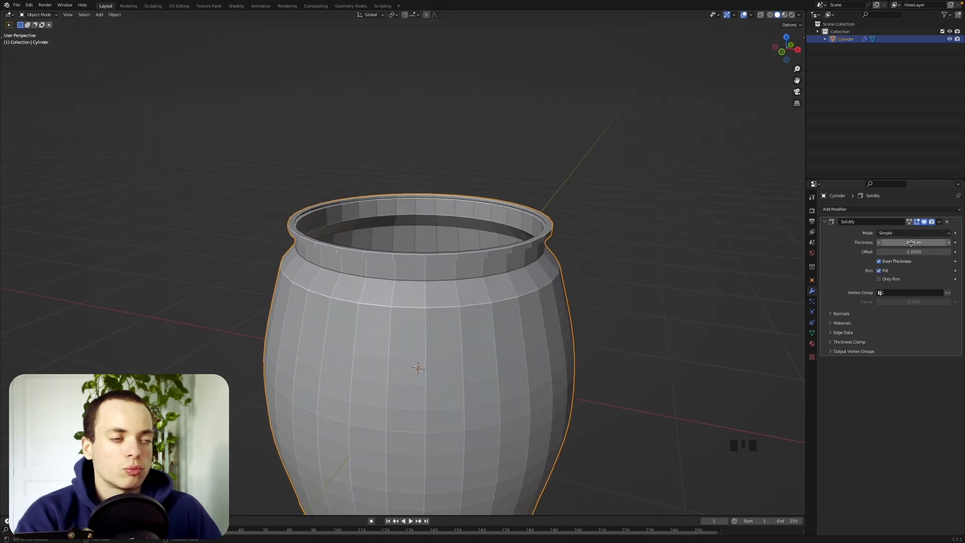
pyautogui.moveTo(598, 231)
pyautogui.mouseDown(button='middle')
pyautogui.moveTo(598, 217)
pyautogui.moveTo(598, 231)
pyautogui.mouseUp(button='middle')
pyautogui.moveTo(598, 232)
pyautogui.keyDown('shift'); pyautogui.mouseDown(button='middle')
pyautogui.moveTo(603, 186)
pyautogui.moveTo(598, 229)
pyautogui.mouseUp(button='middle'); pyautogui.keyUp('shift')
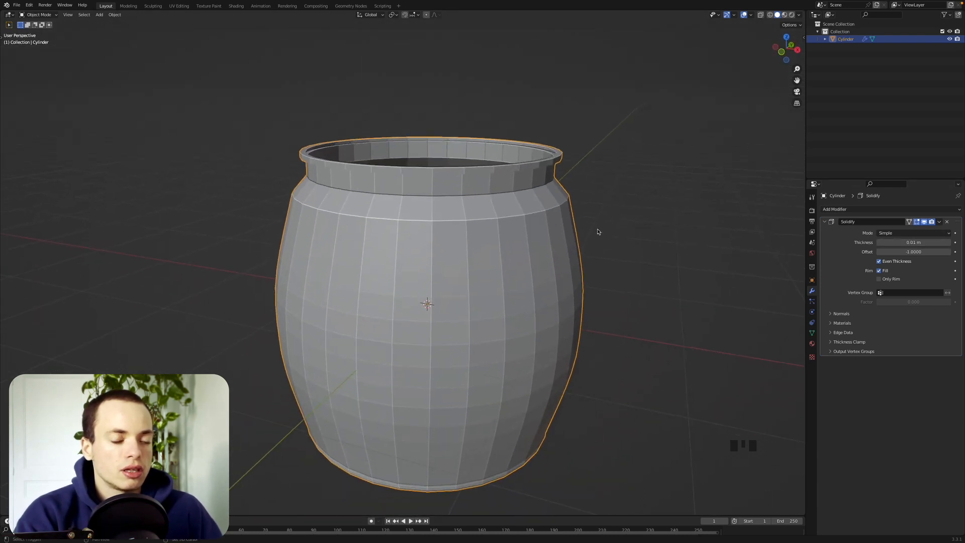
# Step: Add a Subdivision Surface modifier with viewport level 2 and shade the vessel smooth
pyautogui.click(824, 222)
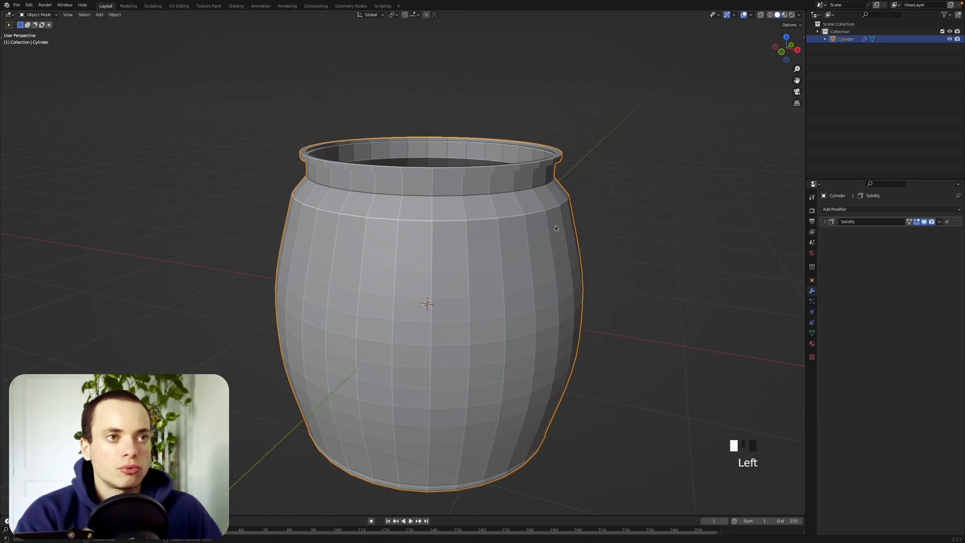
pyautogui.click(830, 209)
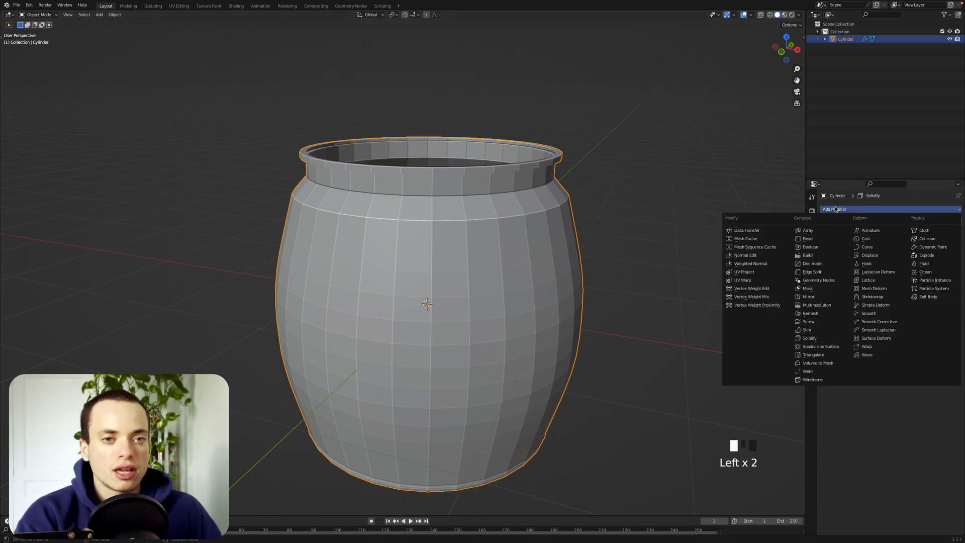
pyautogui.click(822, 348)
pyautogui.keyDown('super'); pyautogui.scroll(-3, 609, 276); pyautogui.keyUp('super')
pyautogui.scroll(-5, 609, 275)
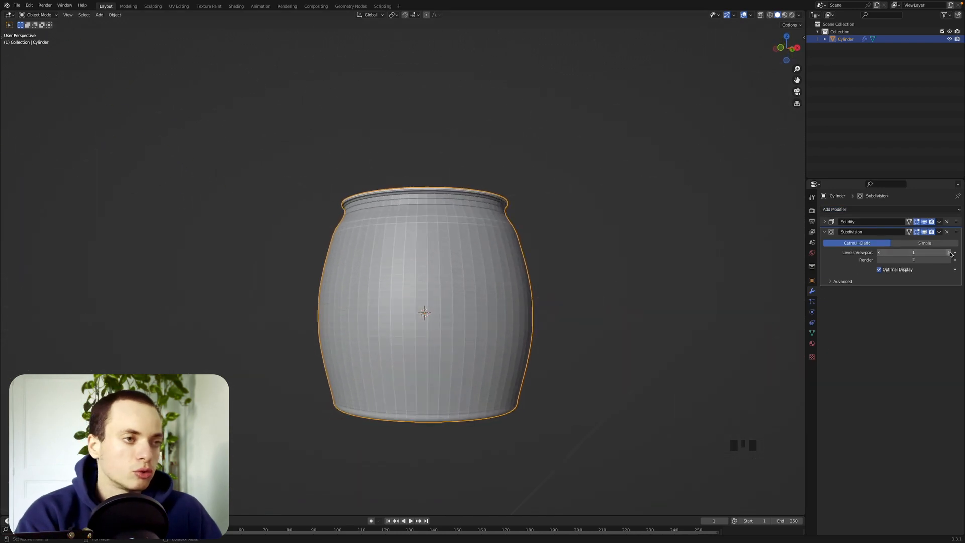
pyautogui.click(950, 254)
pyautogui.scroll(5, 566, 280)
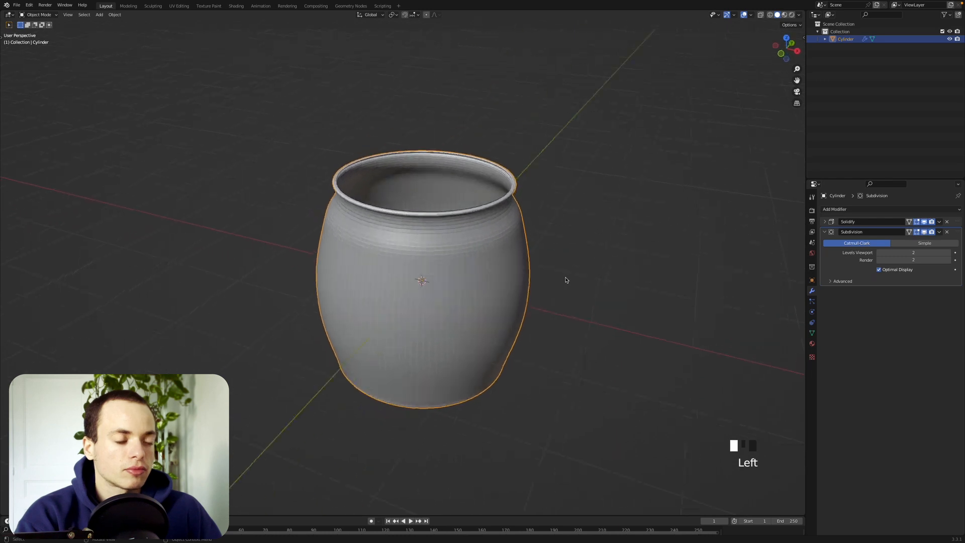
pyautogui.rightClick(472, 265)
pyautogui.click(445, 268)
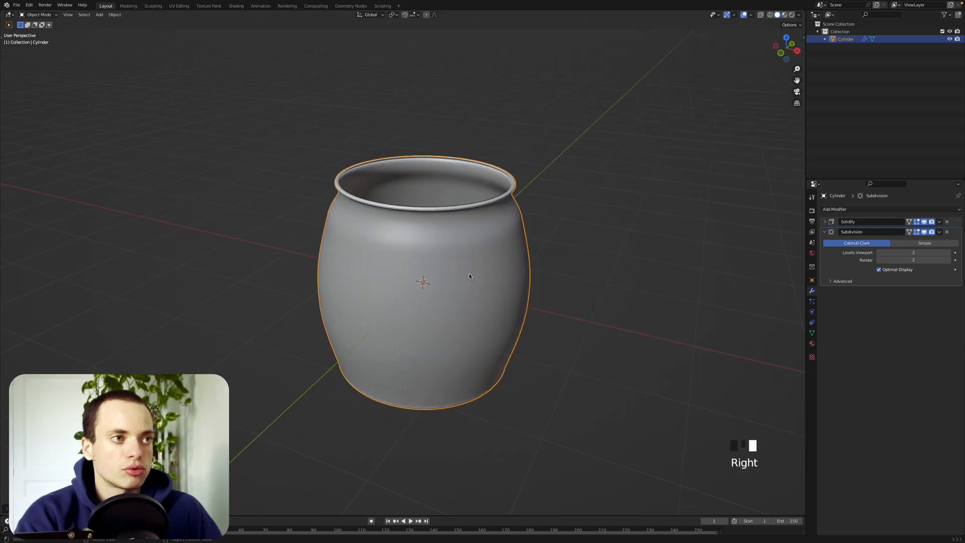
# Step: Examine the smoothed vessel's silhouette, rim and base from several angles
pyautogui.scroll(3, 495, 288)
pyautogui.scroll(-6, 495, 290)
pyautogui.scroll(6, 493, 291)
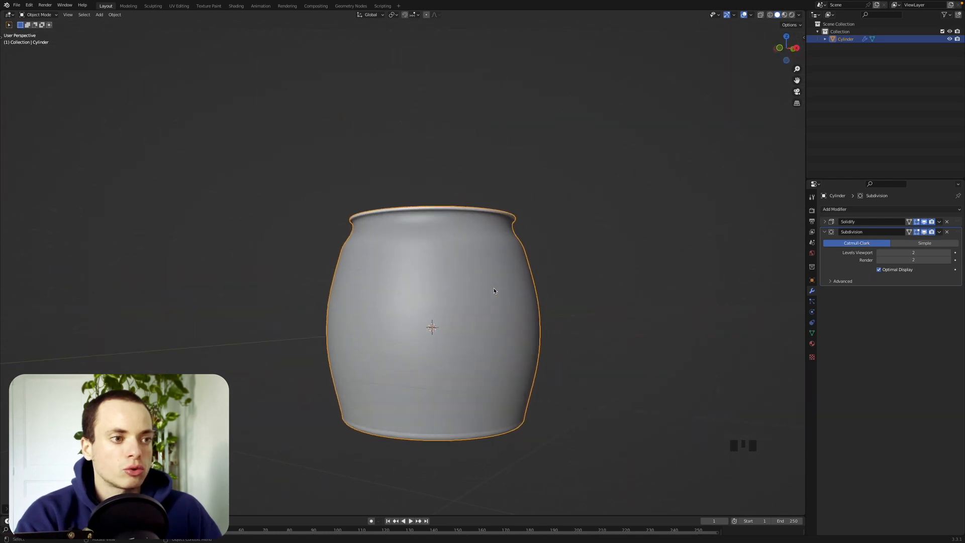
pyautogui.scroll(-4, 493, 291)
pyautogui.keyDown('super'); pyautogui.scroll(-4, 493, 291); pyautogui.keyUp('super')
pyautogui.keyDown('super'); pyautogui.scroll(4, 494, 290); pyautogui.keyUp('super')
pyautogui.scroll(-6, 494, 291)
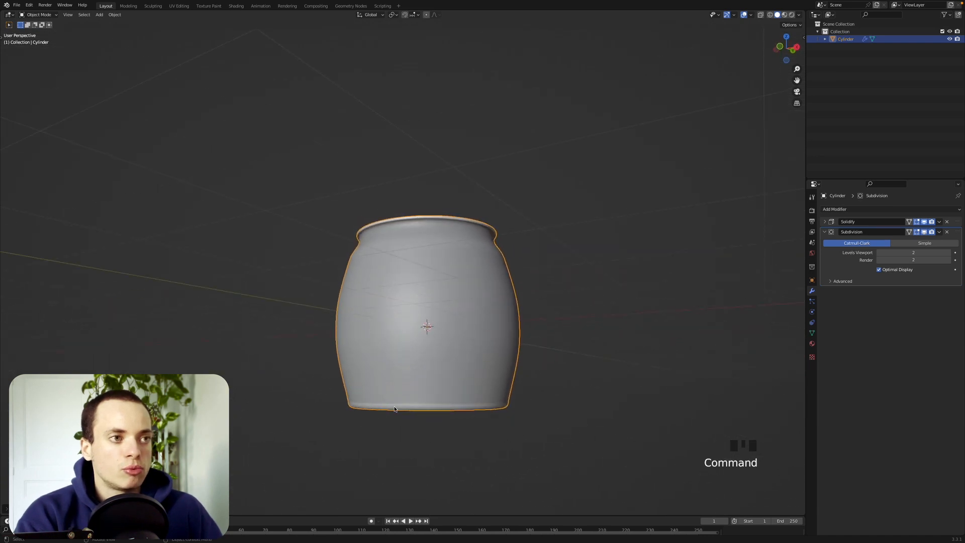
pyautogui.scroll(2, 476, 380)
# Step: From the front view in Edit Mode with X-ray on, select the vessel's base faces and scale them to about 0.89 with proportional editing
pyautogui.press('KP_1')
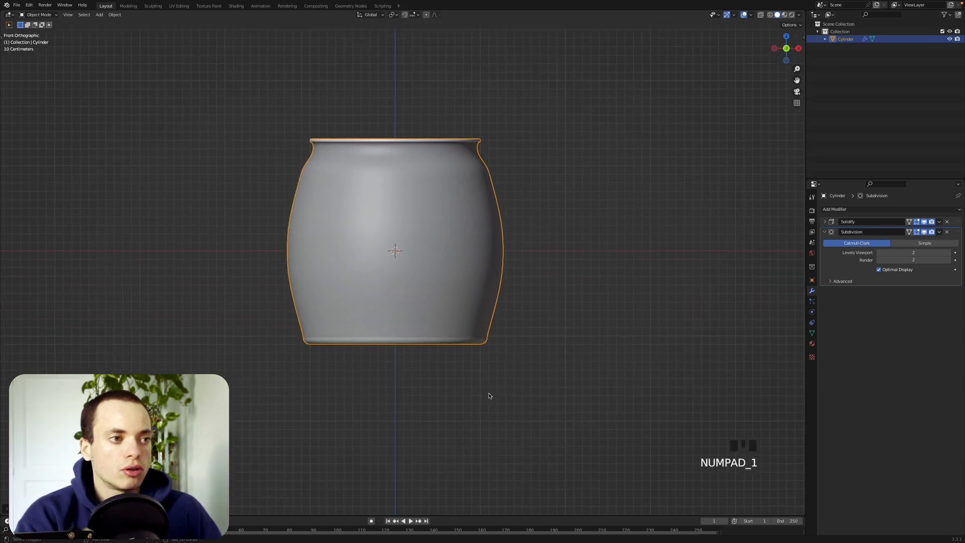
pyautogui.keyDown('super'); pyautogui.scroll(2, 488, 396); pyautogui.keyUp('super')
pyautogui.press('Tab')
pyautogui.keyDown('super'); pyautogui.scroll(2, 336, 347); pyautogui.keyUp('super')
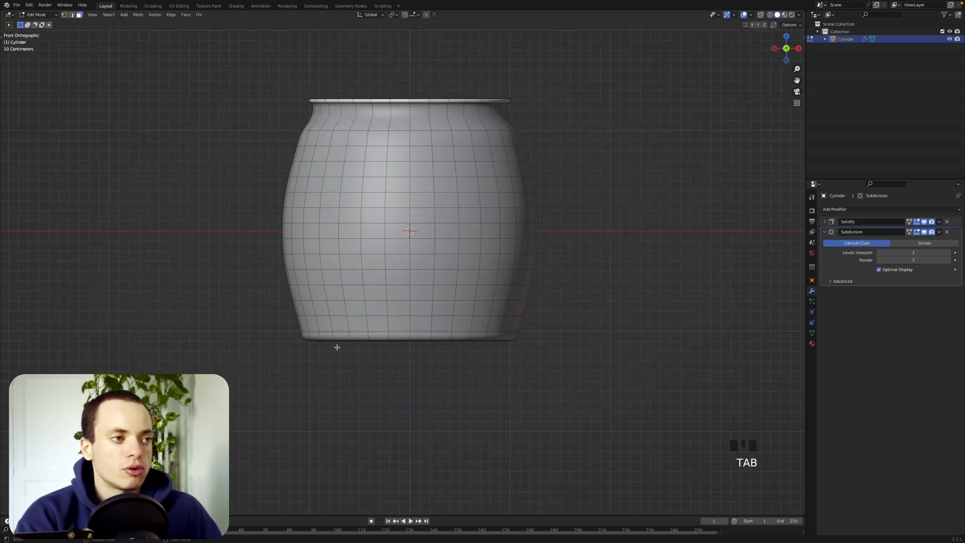
pyautogui.hotkey('alt', 'z')
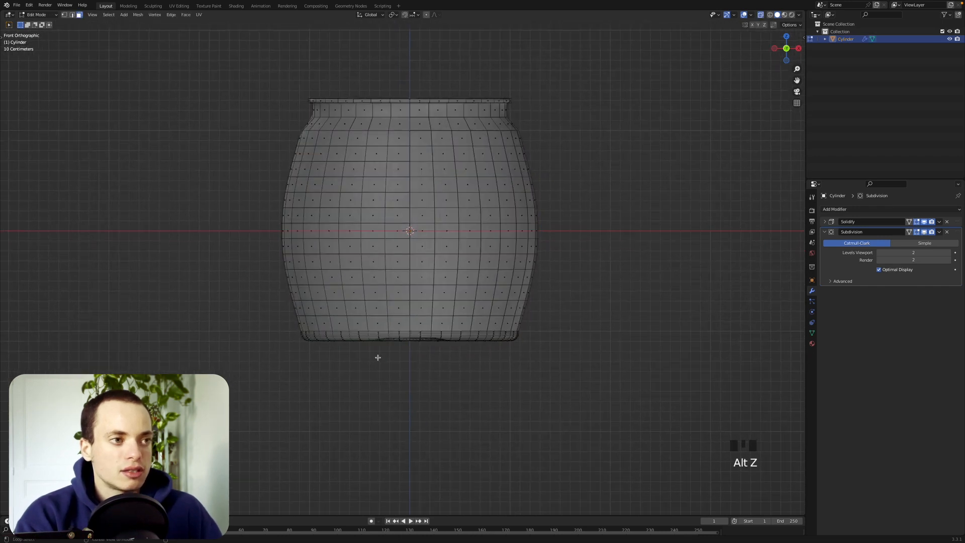
pyautogui.click(763, 16)
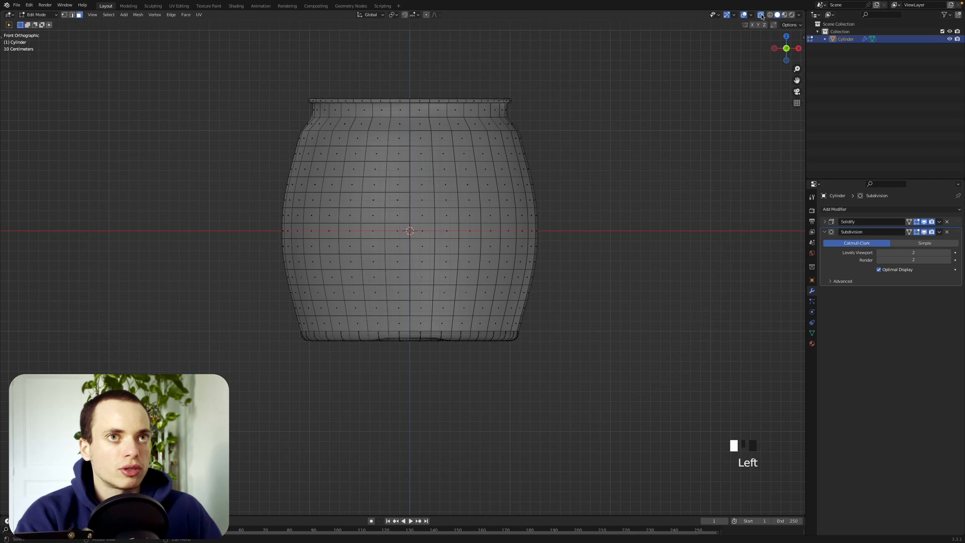
pyautogui.click(763, 16)
pyautogui.moveTo(295, 327); pyautogui.dragTo(606, 377)
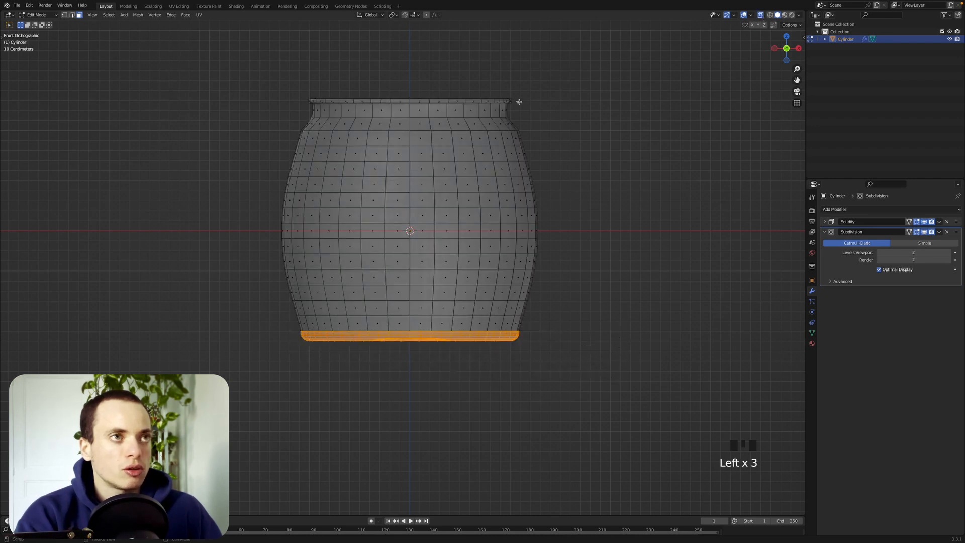
pyautogui.click(427, 15)
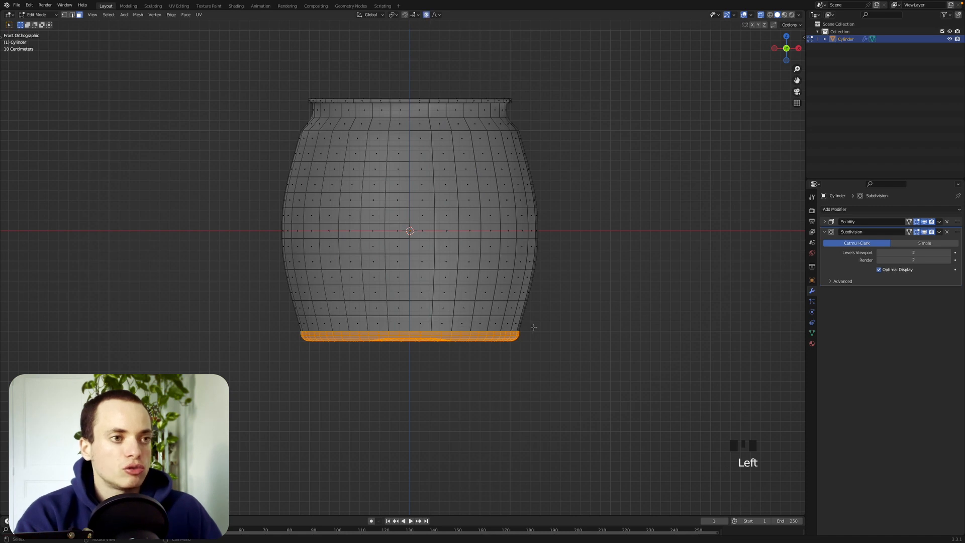
pyautogui.press('s')
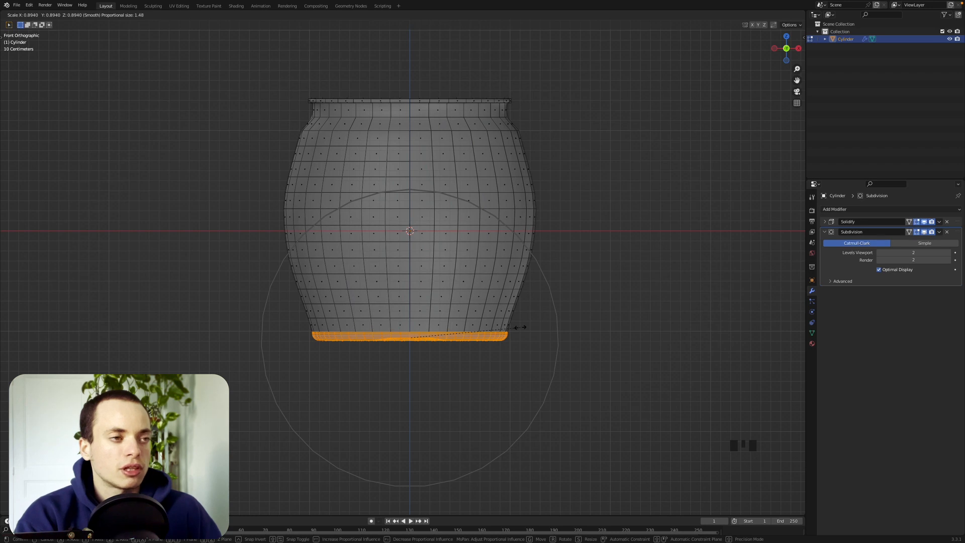
pyautogui.click(520, 327)
# Step: Select the neck and rim faces all the way around and scale them to about 0.96 with proportional editing
pyautogui.keyDown('shift'); pyautogui.scroll(2, 520, 318); pyautogui.keyUp('shift')
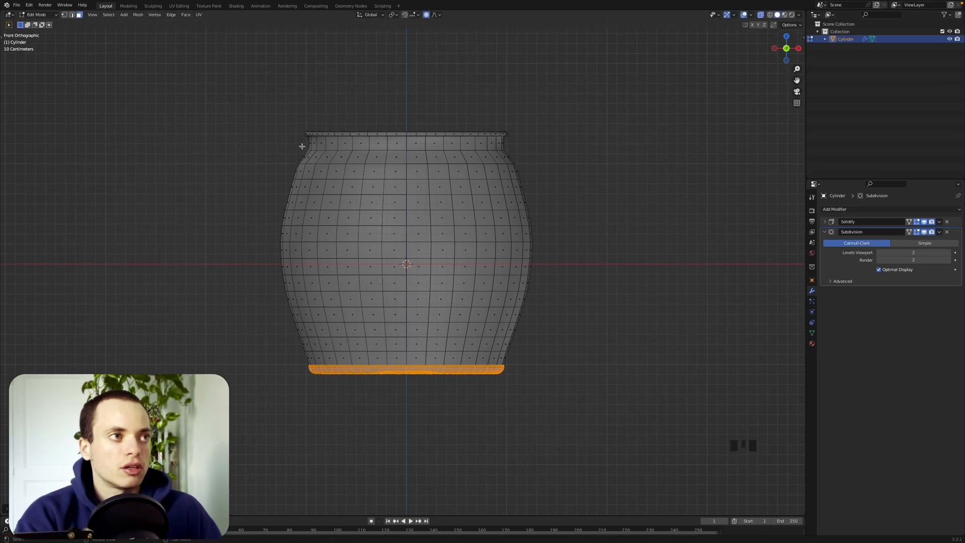
pyautogui.moveTo(274, 108); pyautogui.dragTo(549, 153)
pyautogui.click(554, 162)
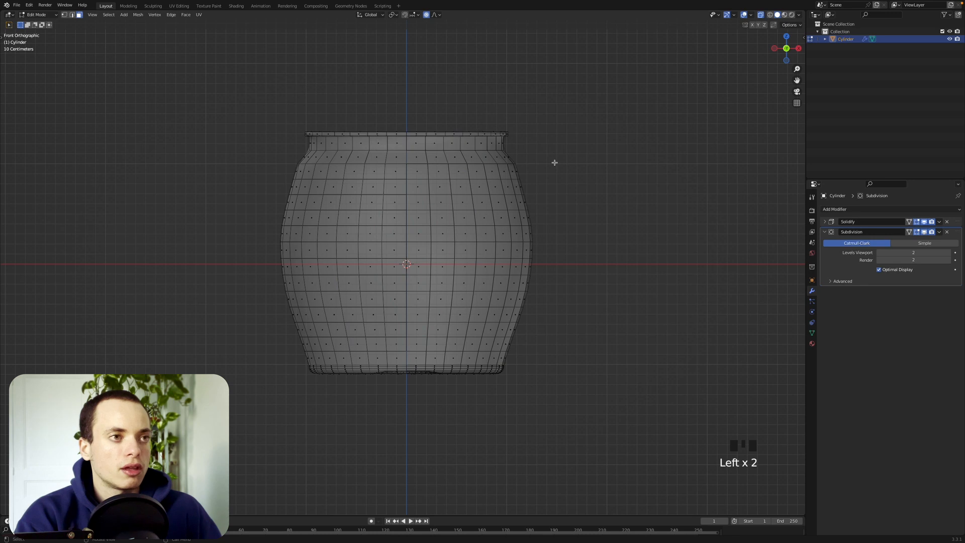
pyautogui.moveTo(275, 110); pyautogui.dragTo(554, 146)
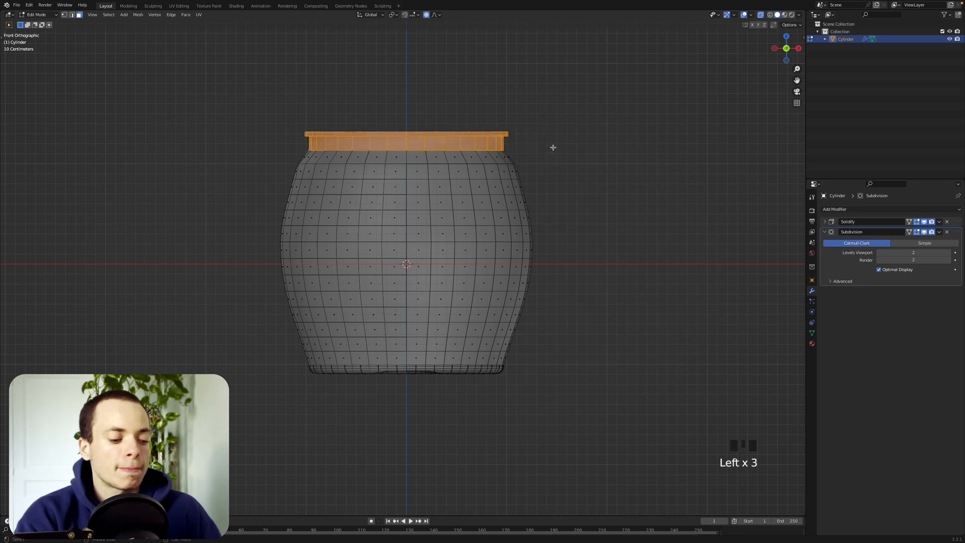
pyautogui.press('s')
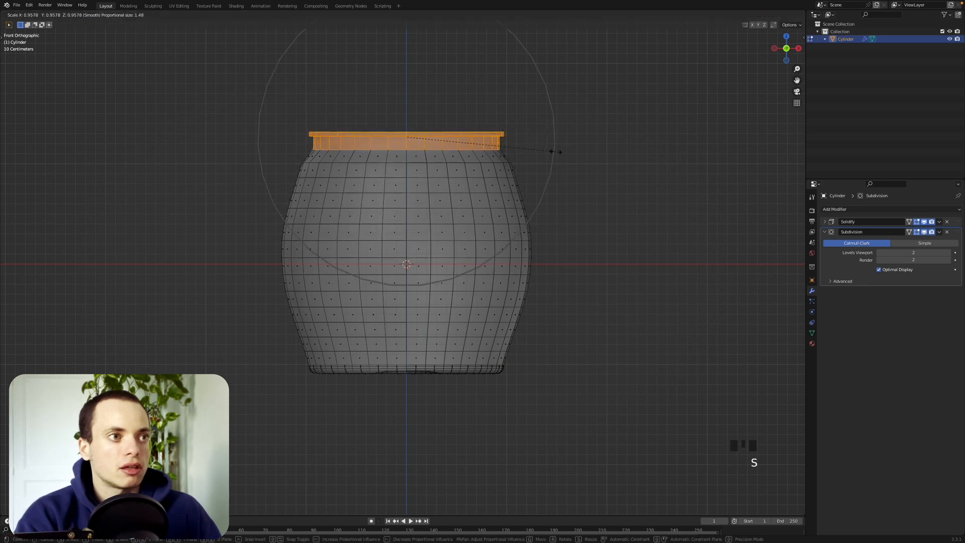
pyautogui.click(555, 151)
# Step: Return to Object Mode and turn off X-ray to show the vessel as a solid
pyautogui.moveTo(555, 164); pyautogui.dragTo(555, 164, button='middle')
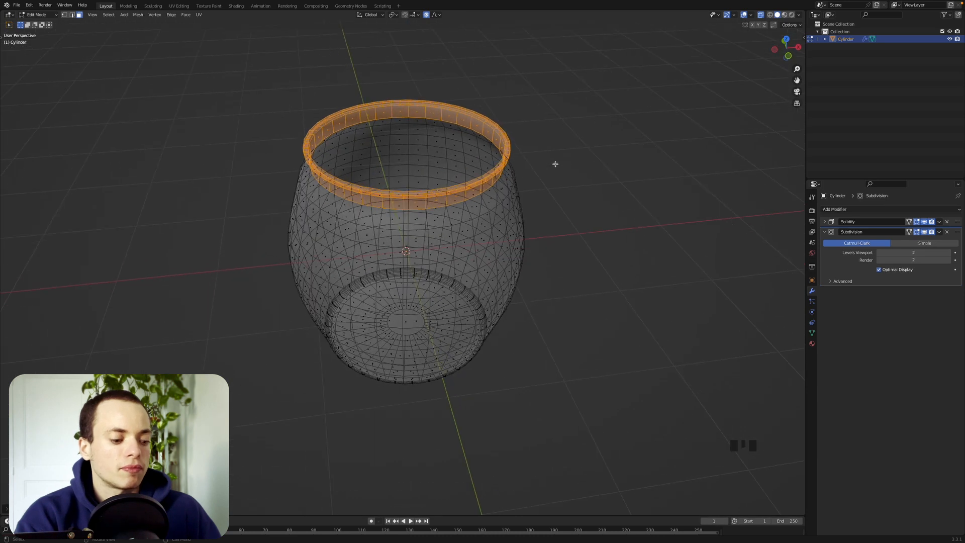
pyautogui.press('Tab')
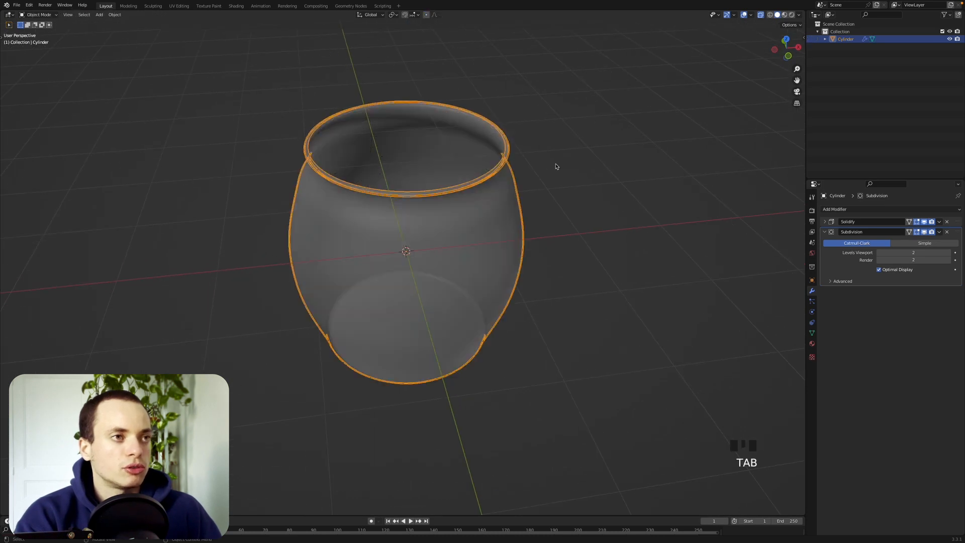
pyautogui.click(759, 15)
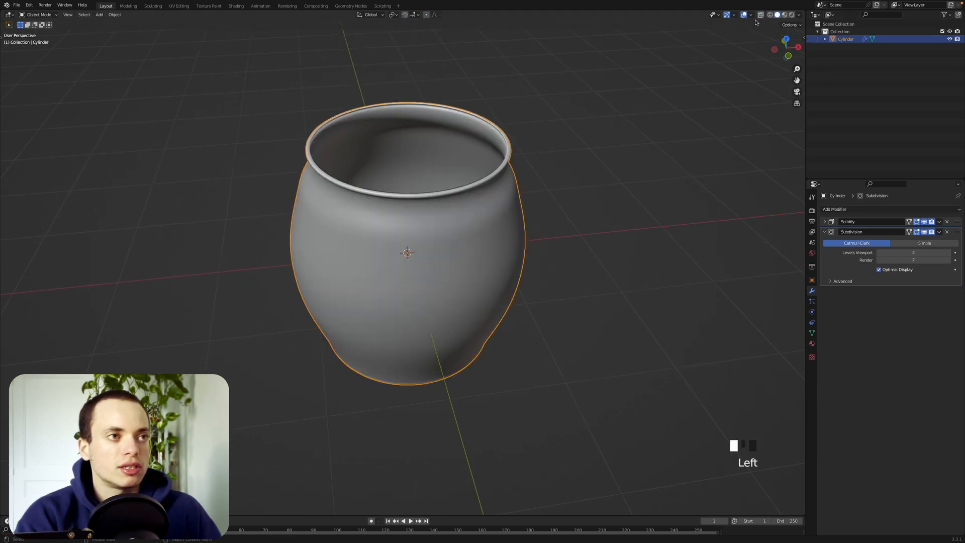
# Step: Save the file and raise the vessel along the Z axis by about 3 m above the grid
pyautogui.moveTo(562, 189); pyautogui.dragTo(563, 189, button='middle')
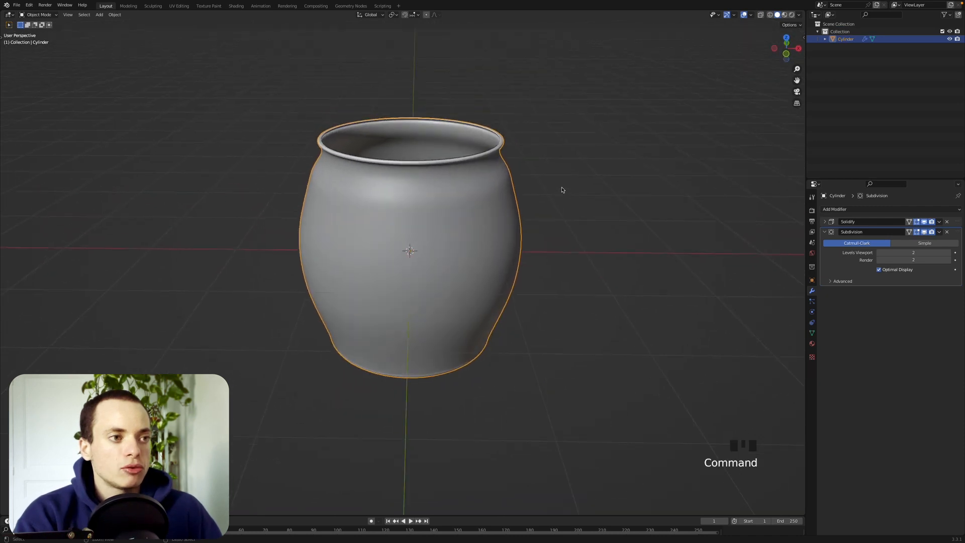
pyautogui.scroll(-4, 563, 190)
pyautogui.press('super+s')
pyautogui.moveTo(538, 224); pyautogui.dragTo(487, 273, button='middle')
pyautogui.press('g')
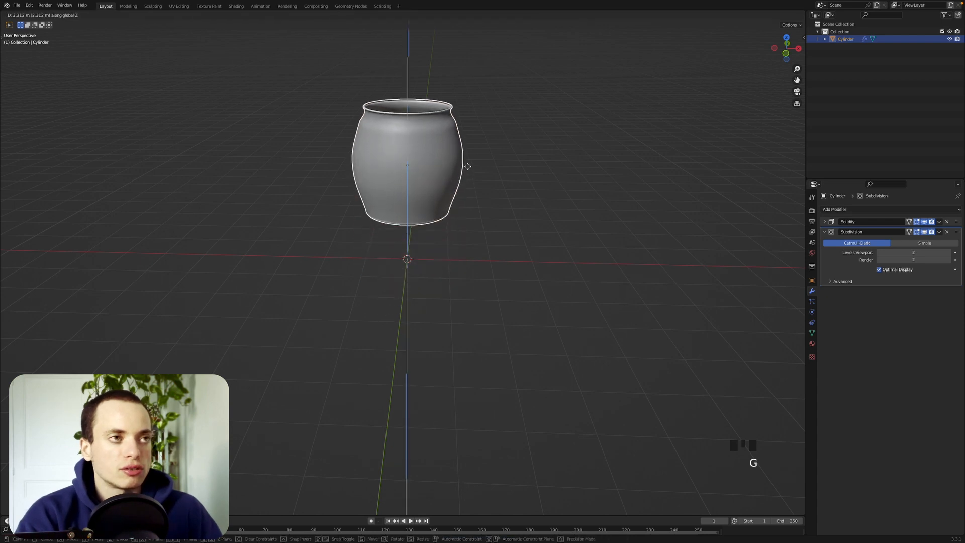
pyautogui.click(470, 130)
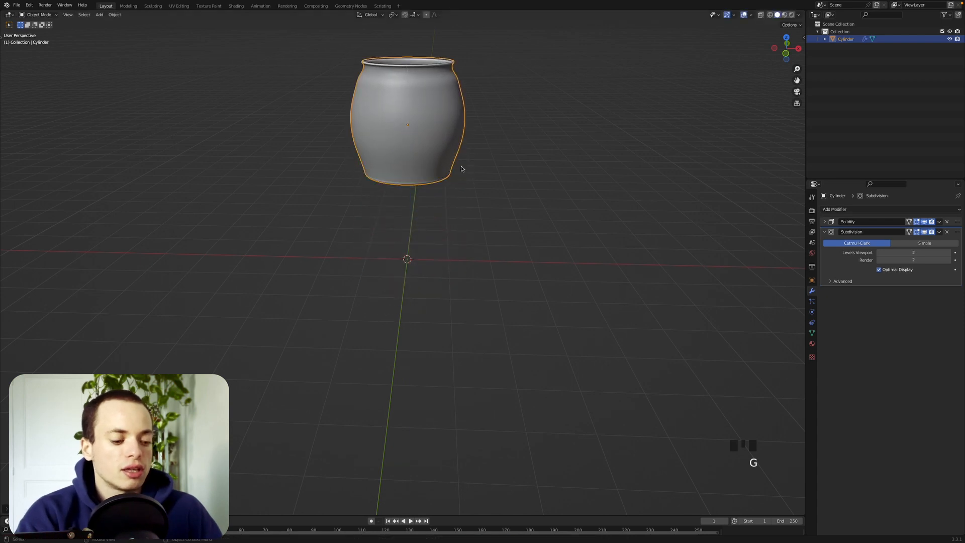
# Step: In the front view, rotate the vessel about 100° counterclockwise onto its side, with the mouth tilted slightly downward
pyautogui.click(786, 53)
pyautogui.press('r')
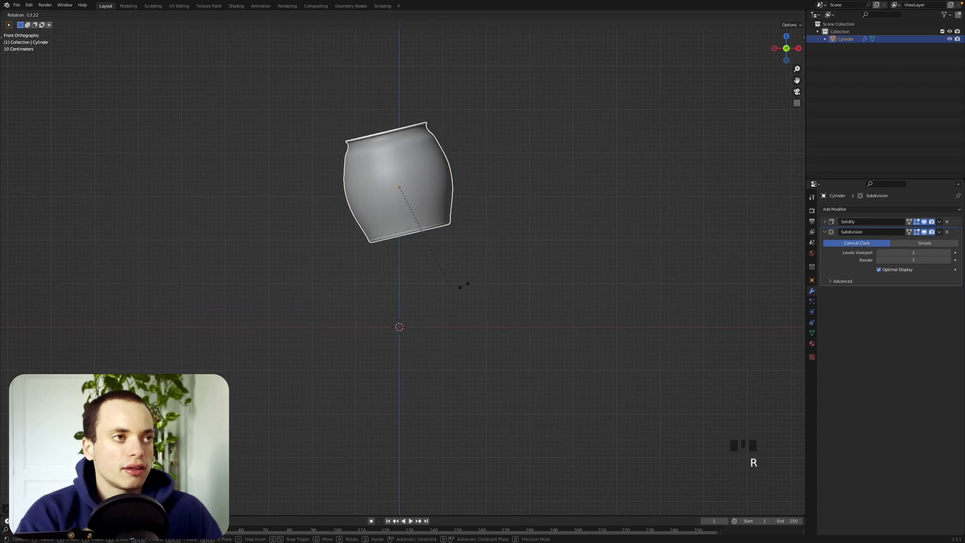
pyautogui.click(568, 106)
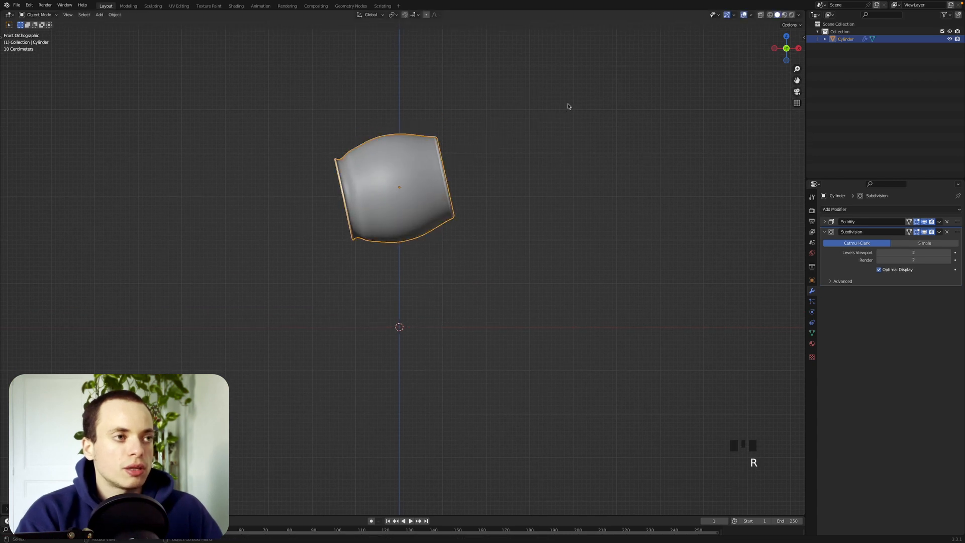
# Step: Add a plane mesh beneath the vessel and scale it up into a large ground surface
pyautogui.keyDown('shift'); pyautogui.hscroll(-3, 338, 309); pyautogui.keyUp('shift')
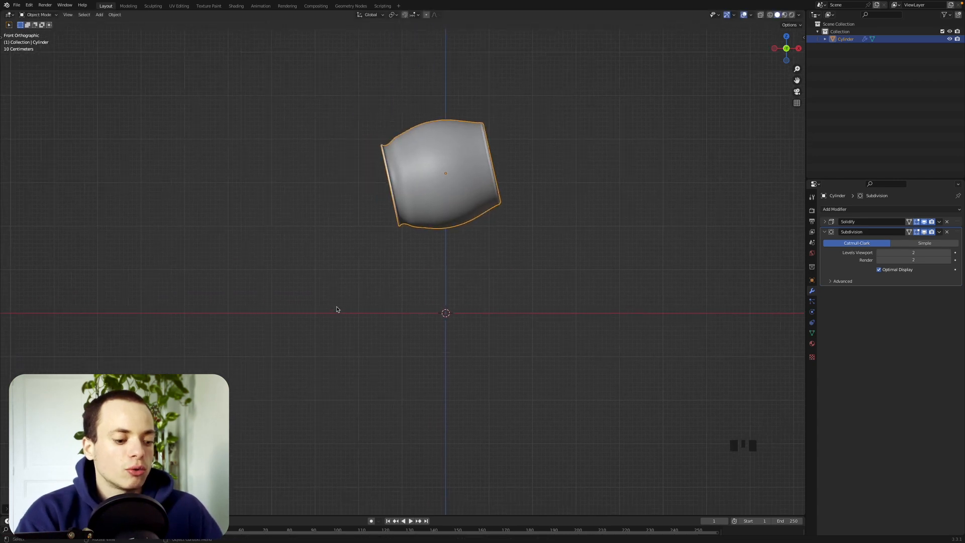
pyautogui.scroll(3, 338, 308)
pyautogui.hotkey('shift', 'a')
pyautogui.moveTo(415, 290)
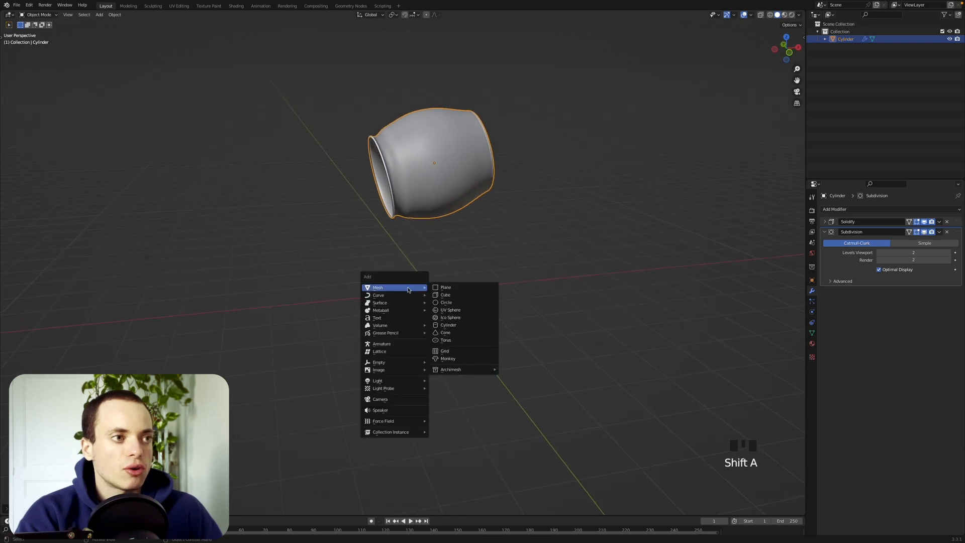
pyautogui.click(444, 288)
pyautogui.press('s')
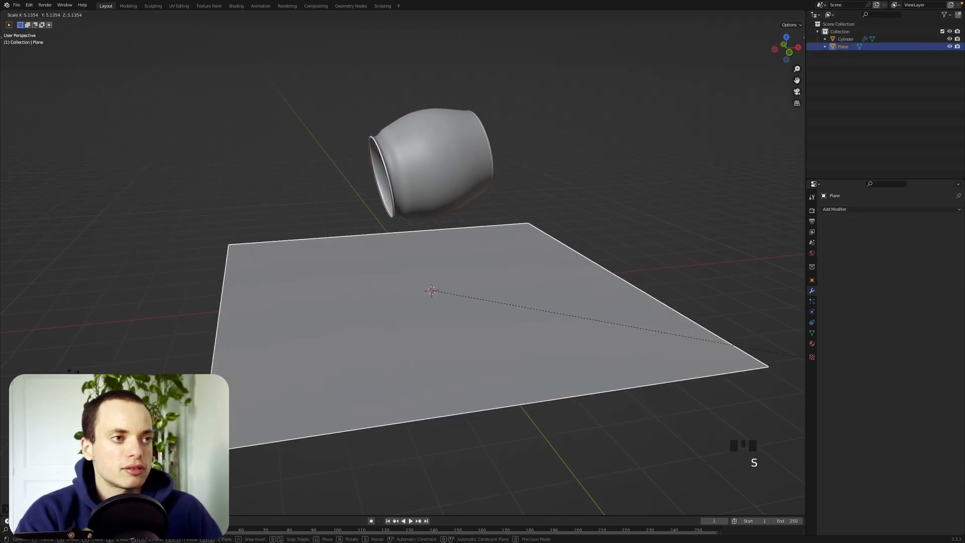
pyautogui.click(707, 425)
pyautogui.scroll(-3, 602, 313)
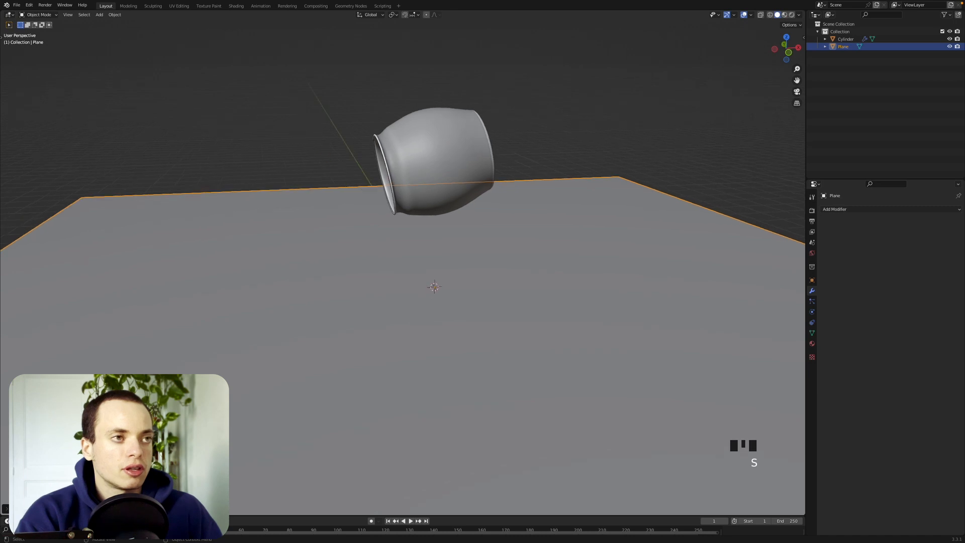
# Step: Add a UV sphere at the world origin below the vessel
pyautogui.click(592, 203)
pyautogui.click(447, 187)
pyautogui.moveTo(447, 188); pyautogui.dragTo(399, 311, button='middle')
pyautogui.moveTo(553, 310); pyautogui.dragTo(570, 289, button='middle')
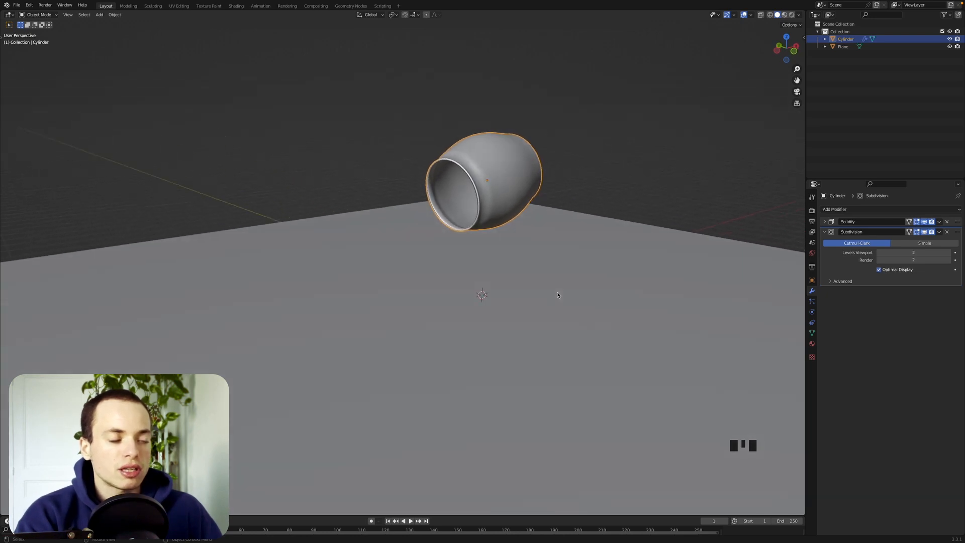
pyautogui.moveTo(508, 253); pyautogui.dragTo(466, 219, button='middle')
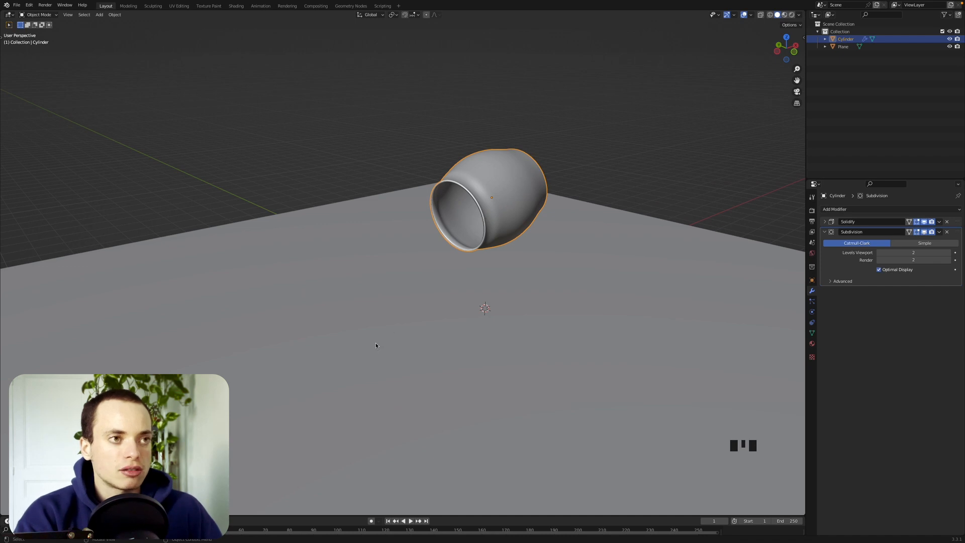
pyautogui.keyDown('shift'); pyautogui.moveTo(502, 252); pyautogui.dragTo(490, 232, button='middle'); pyautogui.keyUp('shift')
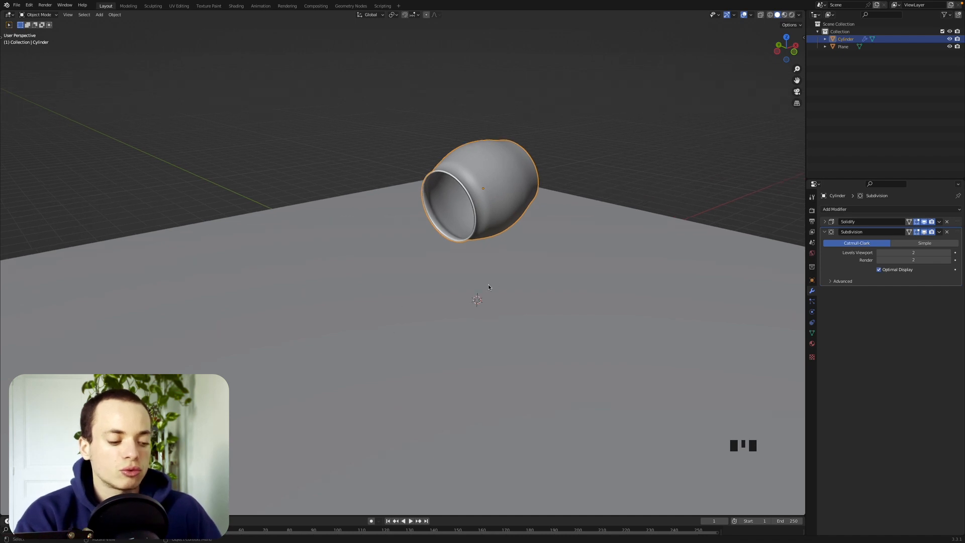
pyautogui.hotkey('shift', 'a')
pyautogui.moveTo(489, 286)
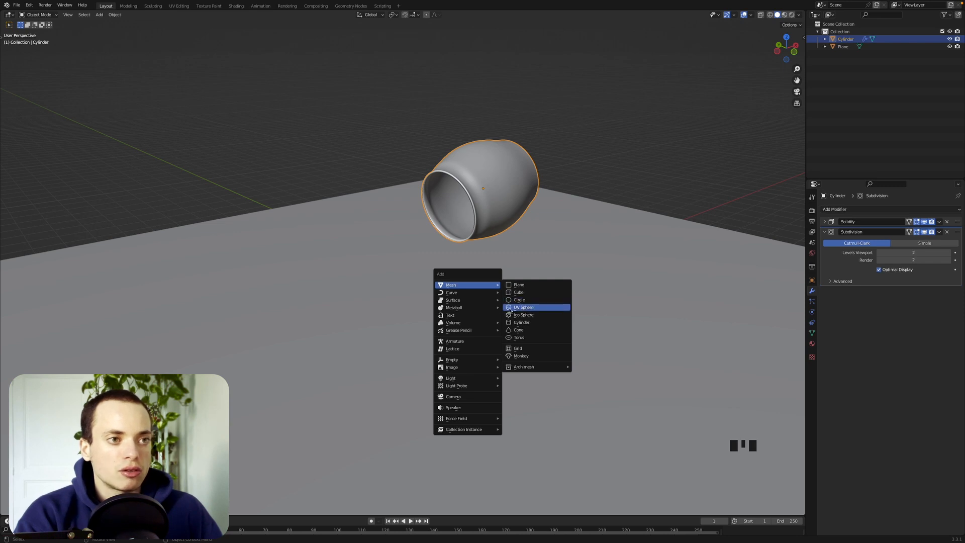
pyautogui.click(530, 309)
# Step: Select the UV sphere and scale it down to about 0.7 so it fits inside the vessel
pyautogui.moveTo(472, 259); pyautogui.dragTo(519, 186, button='middle')
pyautogui.click(526, 185)
pyautogui.click(517, 191)
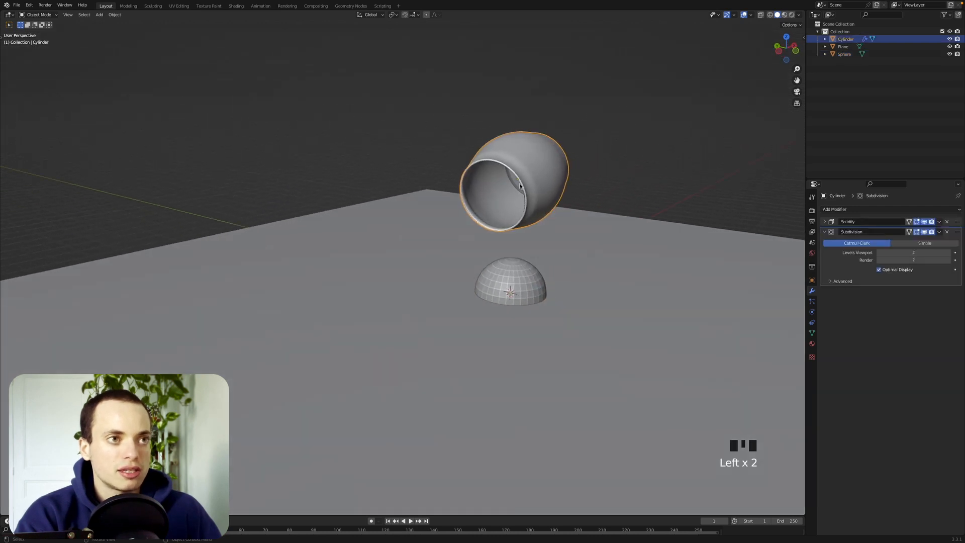
pyautogui.click(524, 289)
pyautogui.press('s')
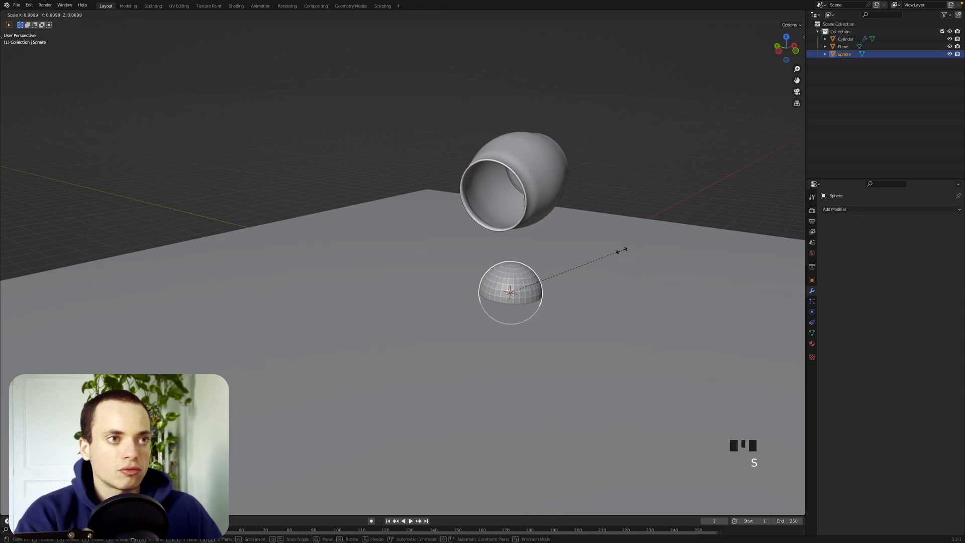
pyautogui.click(603, 260)
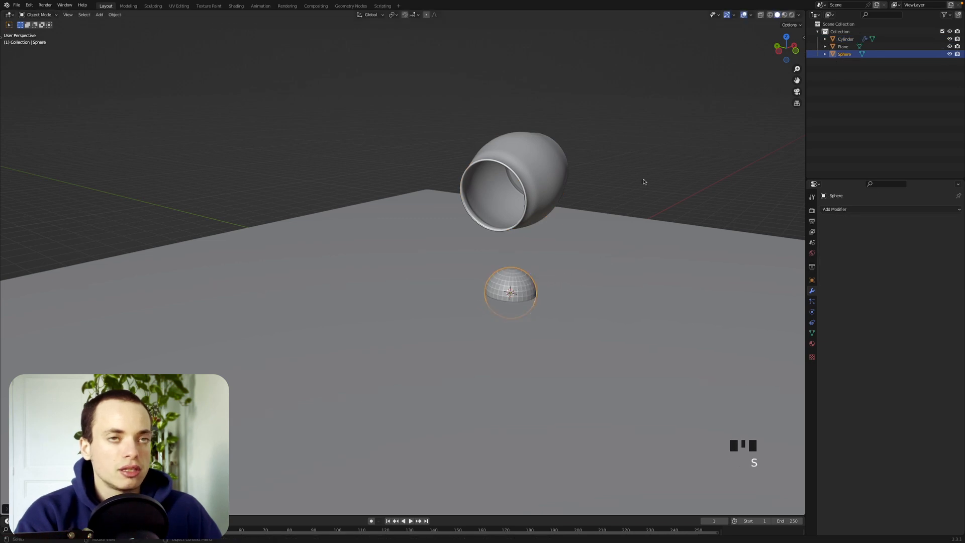
# Step: In the front view, move the sphere into the vessel, about -0.2 m in X and 3.2 m in Z
pyautogui.click(794, 49)
pyautogui.press('g')
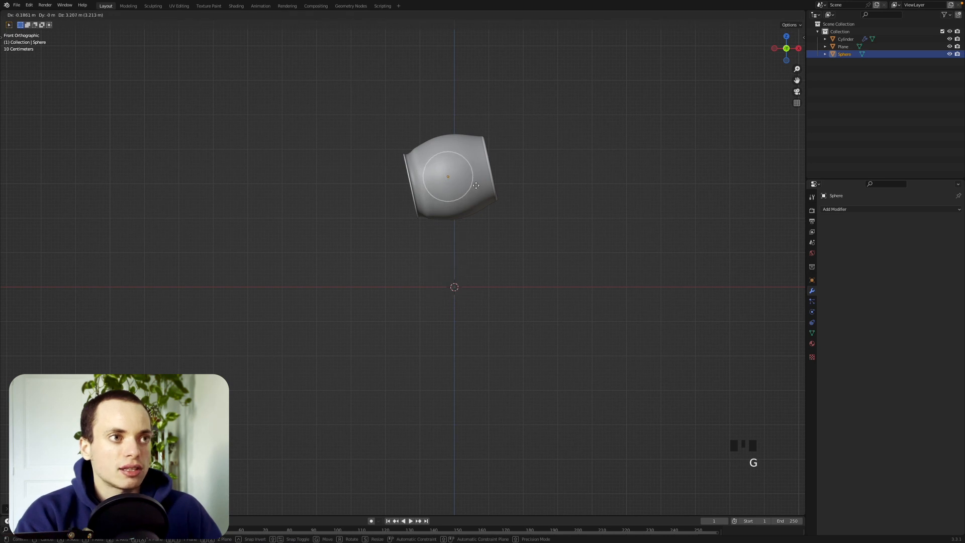
pyautogui.click(475, 185)
pyautogui.moveTo(476, 183); pyautogui.dragTo(447, 190, button='middle')
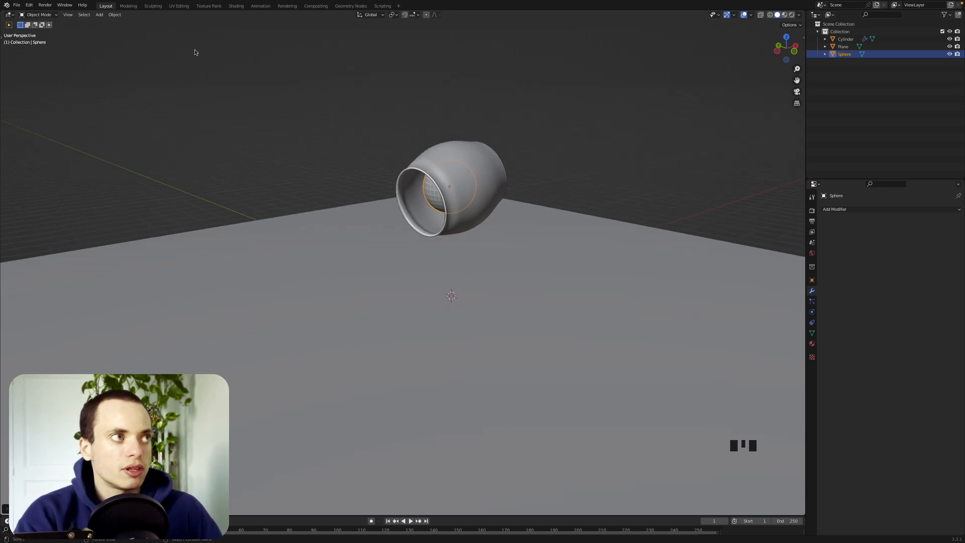
# Step: Apply the Quick Liquid effect to the sphere to create a fluid domain around it
pyautogui.click(115, 15)
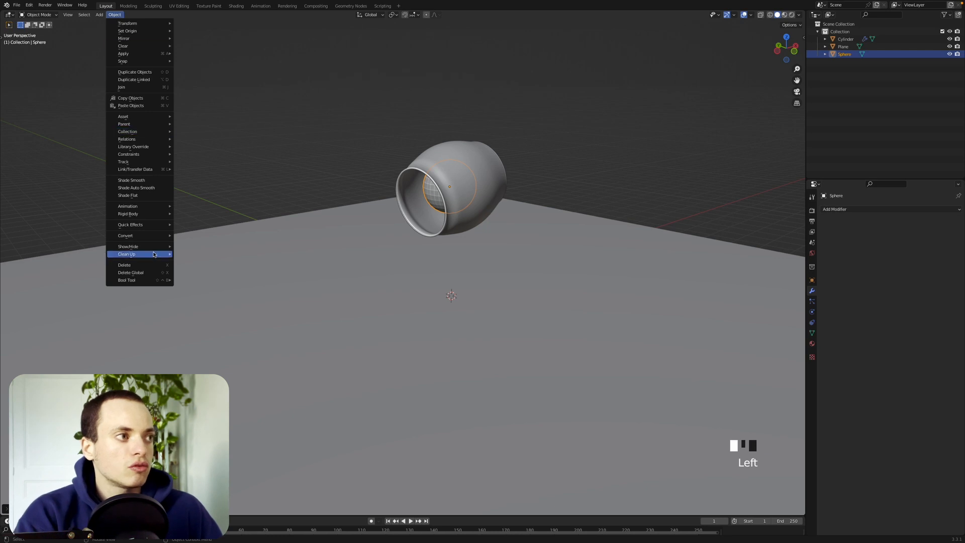
pyautogui.moveTo(154, 255)
pyautogui.moveTo(148, 225)
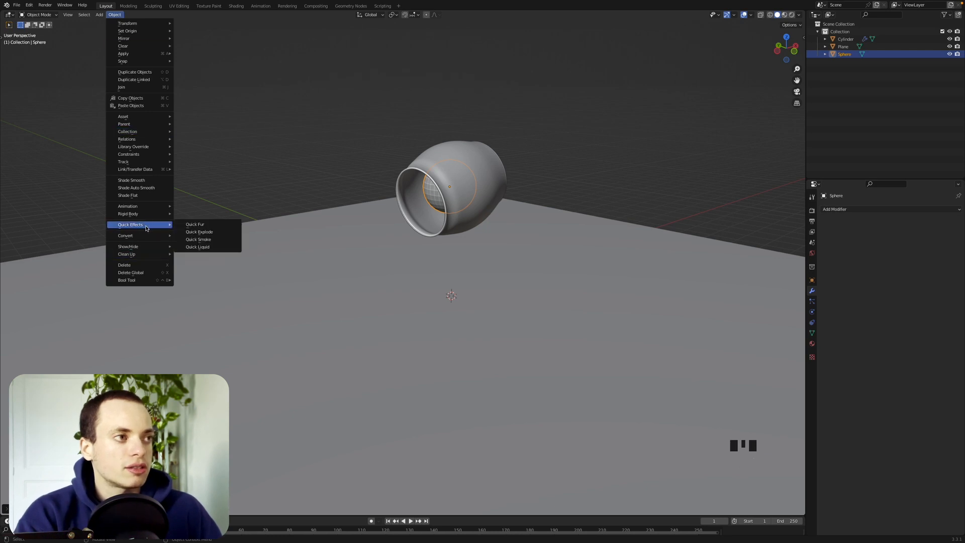
pyautogui.click(211, 247)
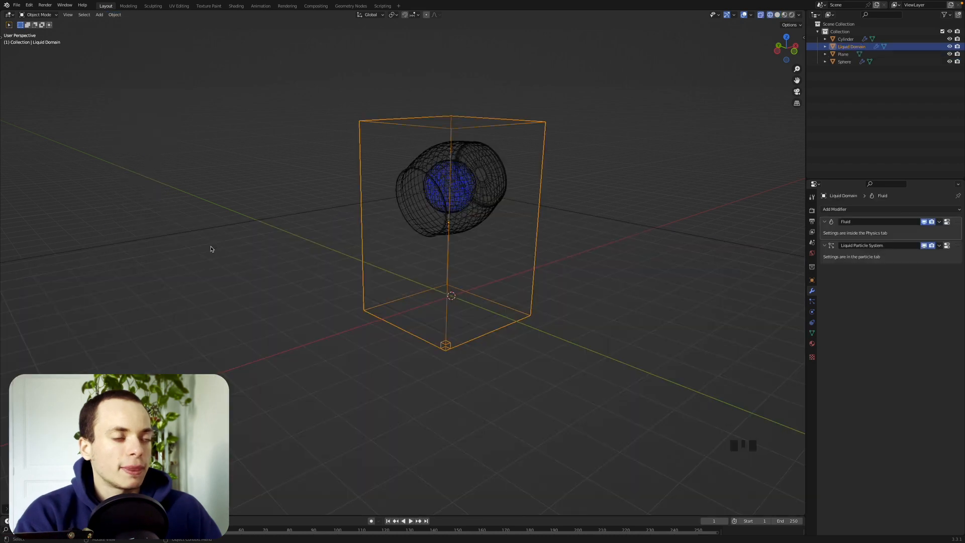
# Step: From the front view, widen the liquid domain by scaling it to about 2.2 along the X axis
pyautogui.moveTo(392, 199); pyautogui.dragTo(337, 208, button='middle')
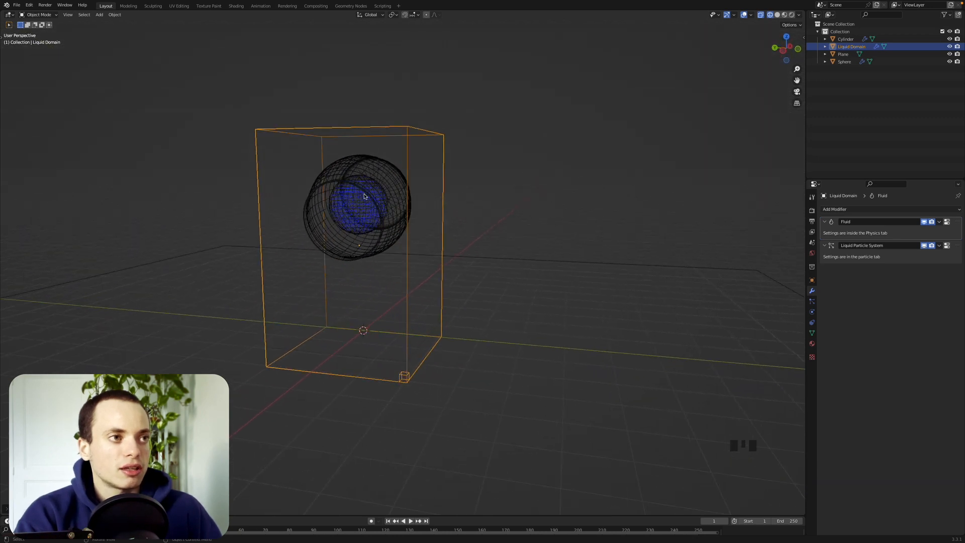
pyautogui.keyDown('super'); pyautogui.scroll(4, 359, 211); pyautogui.keyUp('super')
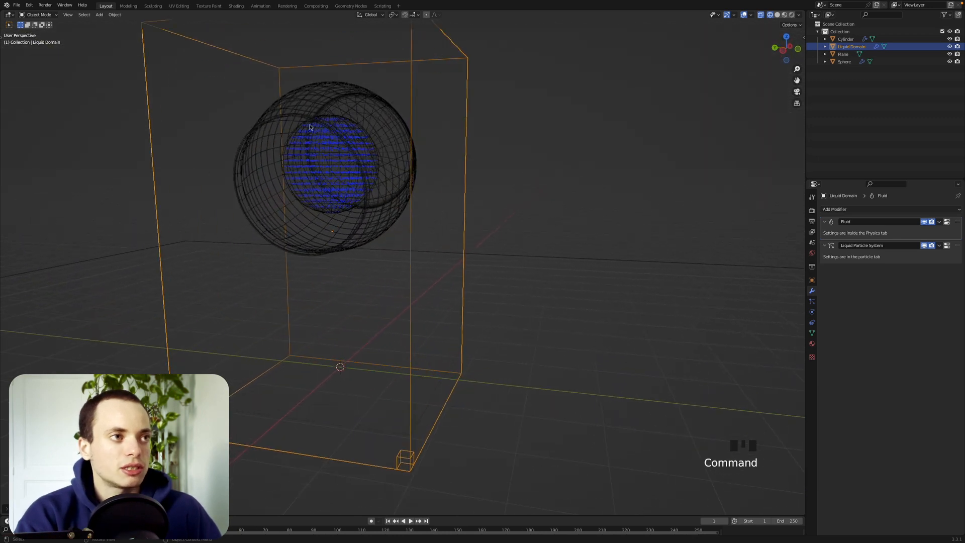
pyautogui.moveTo(329, 164); pyautogui.dragTo(328, 163, button='middle')
pyautogui.keyDown('super'); pyautogui.scroll(-4, 480, 339); pyautogui.keyUp('super')
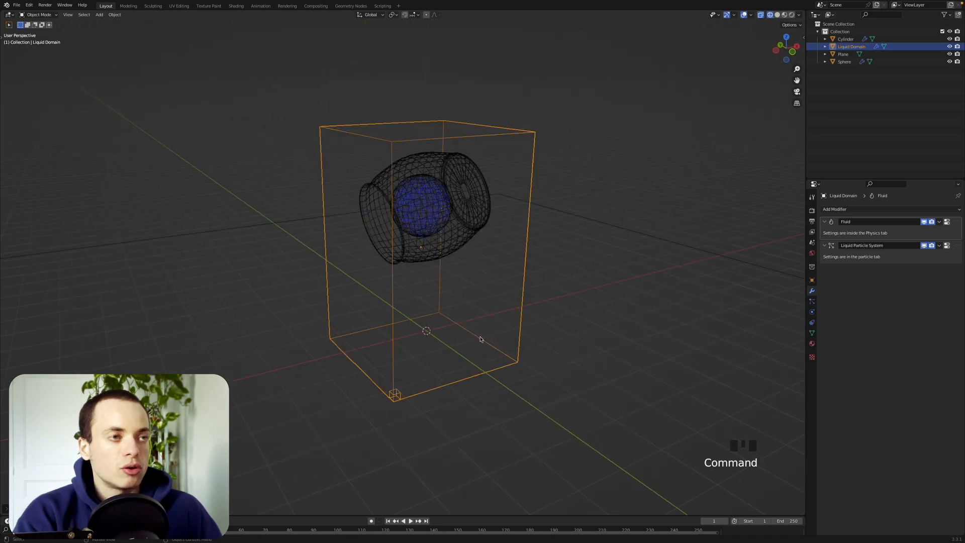
pyautogui.moveTo(433, 166); pyautogui.dragTo(470, 224, button='middle')
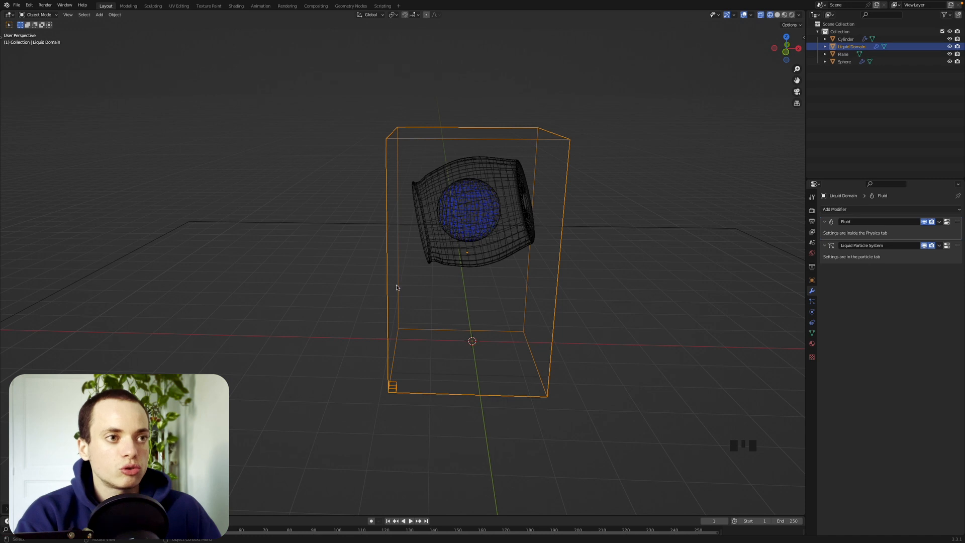
pyautogui.keyDown('shift'); pyautogui.moveTo(457, 310); pyautogui.dragTo(453, 314, button='middle'); pyautogui.keyUp('shift')
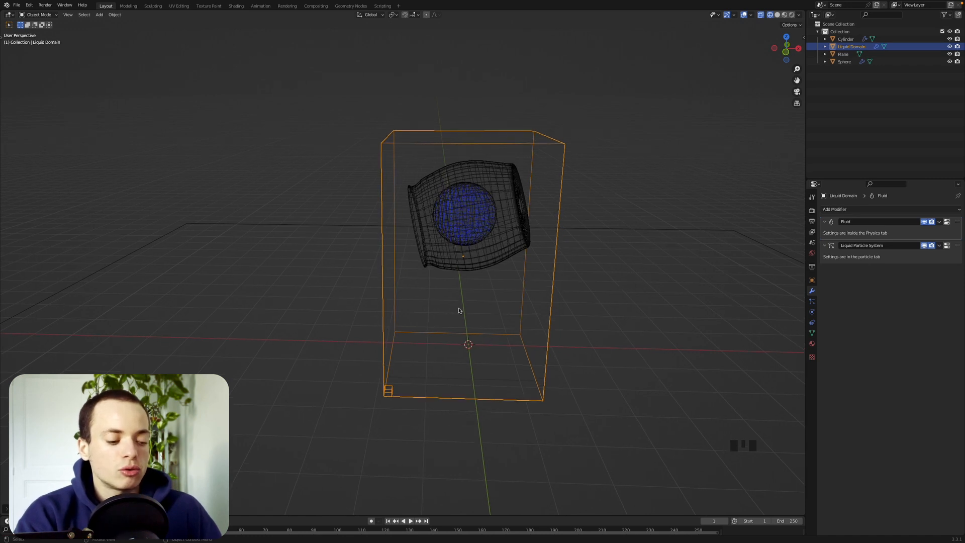
pyautogui.press('KP_1')
pyautogui.keyDown('shift'); pyautogui.moveTo(458, 310); pyautogui.dragTo(442, 293, button='middle'); pyautogui.keyUp('shift')
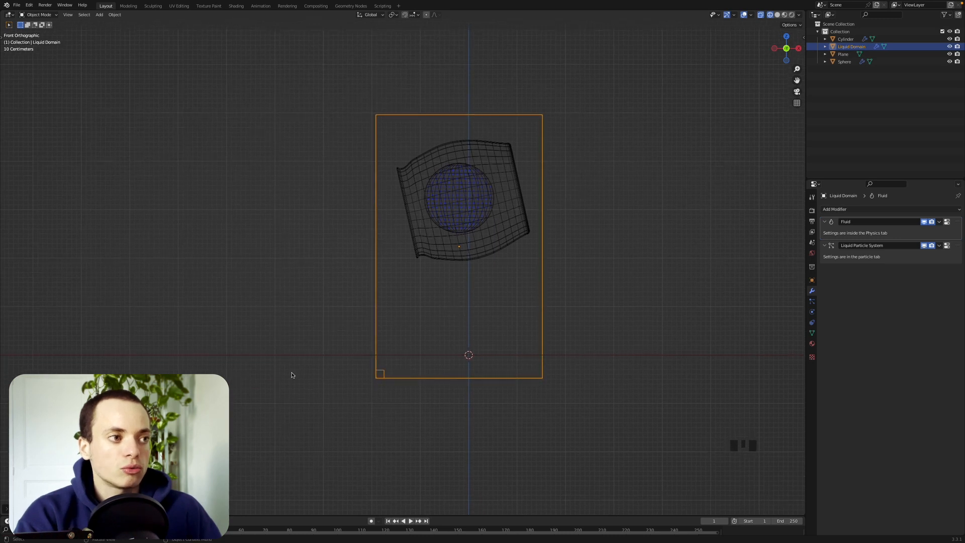
pyautogui.press('s')
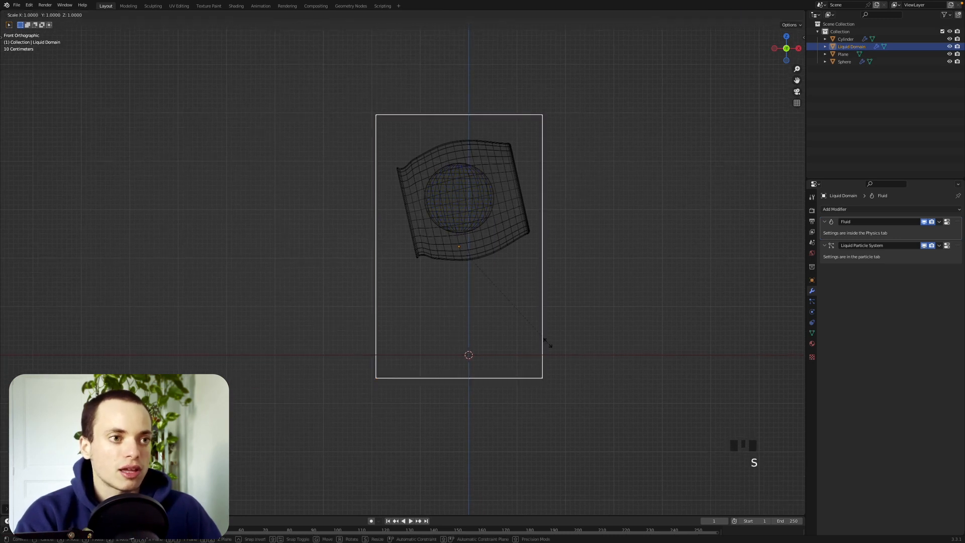
pyautogui.press('x')
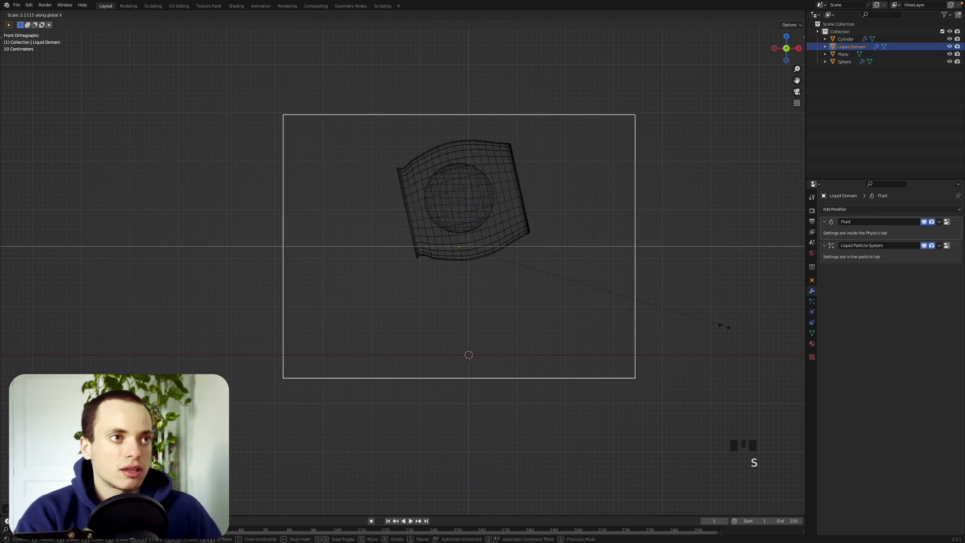
pyautogui.click(731, 325)
# Step: Move the liquid domain about 2 m along negative X, extending it beyond the vessel's mouth
pyautogui.press('g')
pyautogui.press('x')
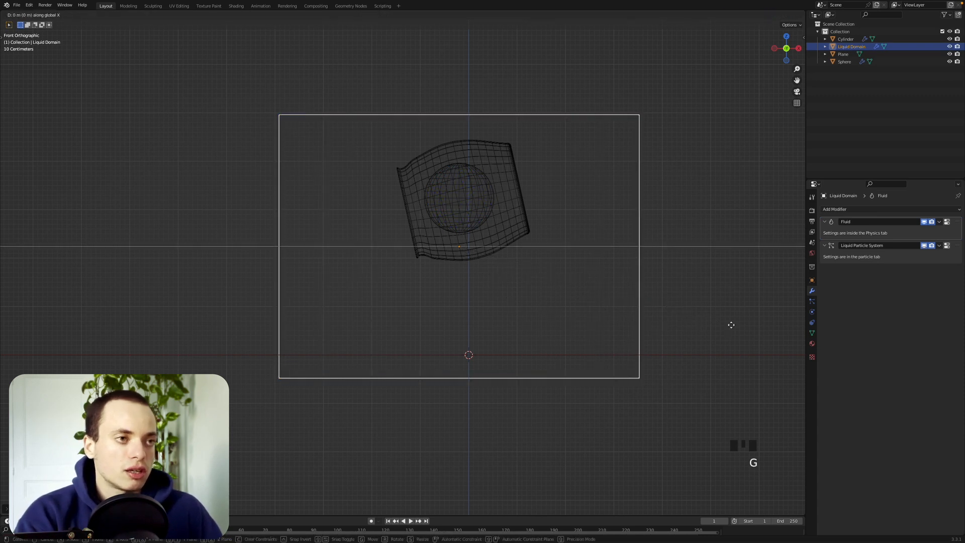
pyautogui.click(636, 335)
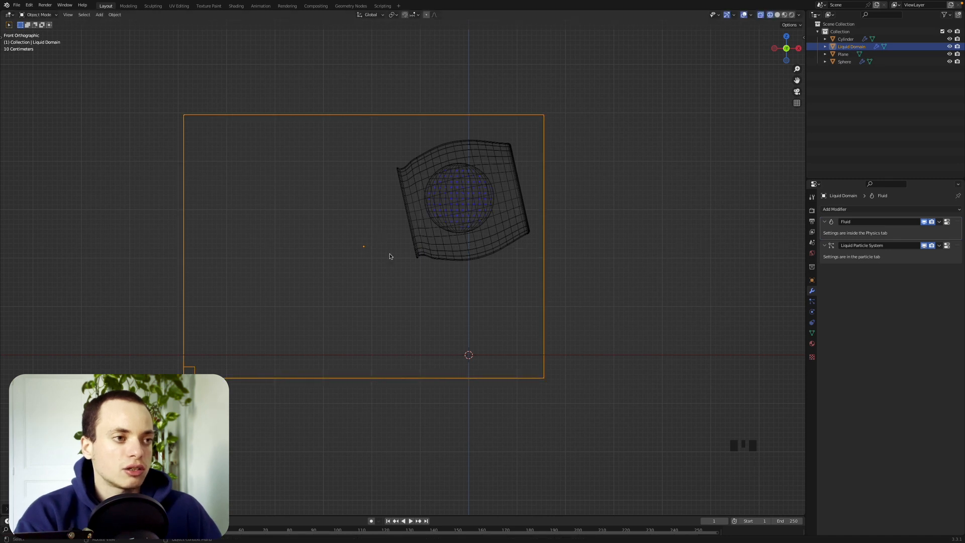
pyautogui.moveTo(389, 256); pyautogui.dragTo(318, 365, button='middle')
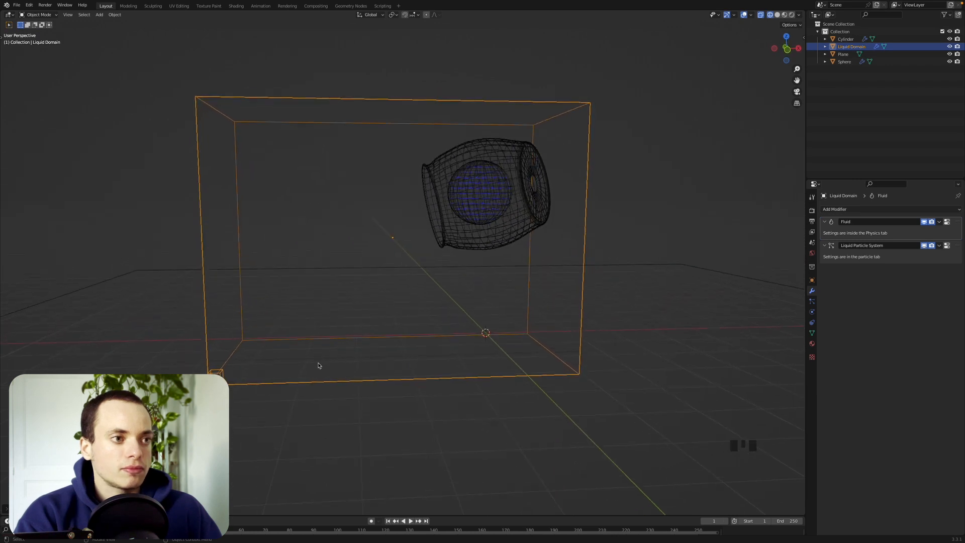
# Step: In the front view, scale the liquid domain down slightly along the Z axis, keeping the vessel inside it
pyautogui.press('KP_1')
pyautogui.press('s')
pyautogui.press('z')
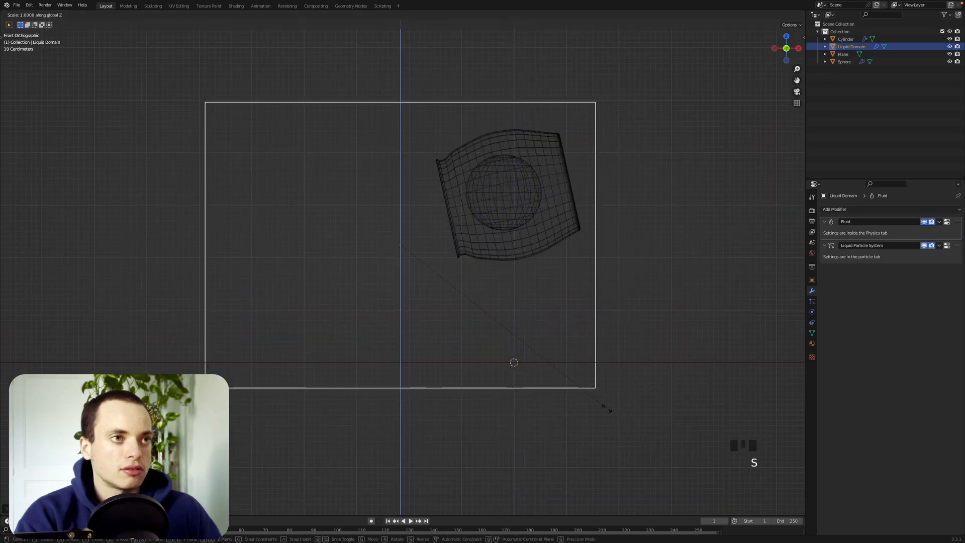
pyautogui.click(568, 396)
pyautogui.moveTo(514, 362); pyautogui.dragTo(578, 392, button='middle')
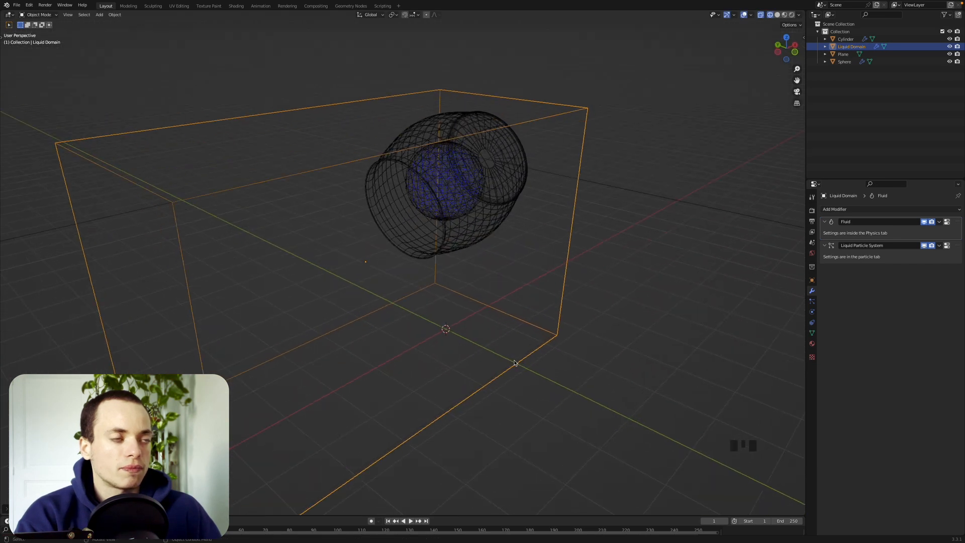
# Step: Add Fluid physics to the cylinder vessel, set its type to Effector with Collision, and enable Is Planar
pyautogui.click(490, 200)
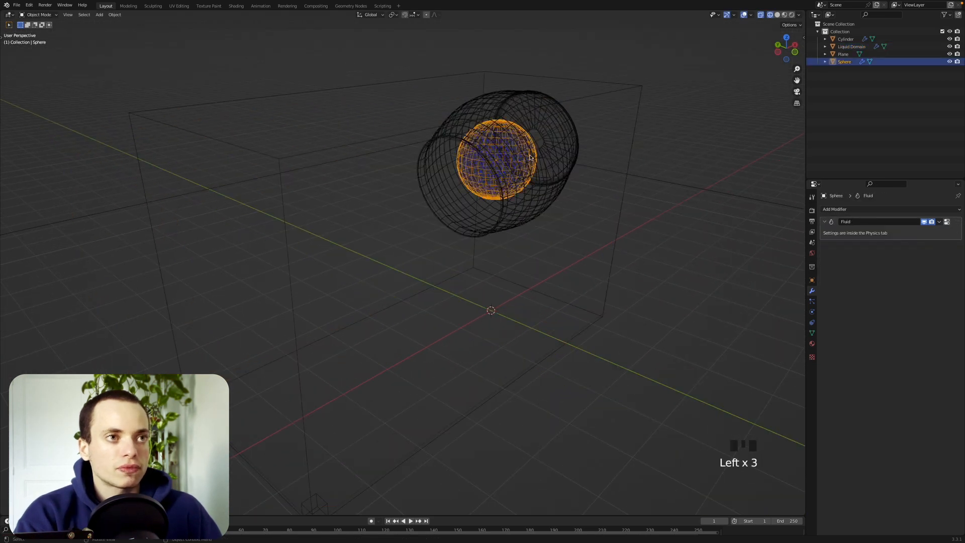
pyautogui.click(565, 134)
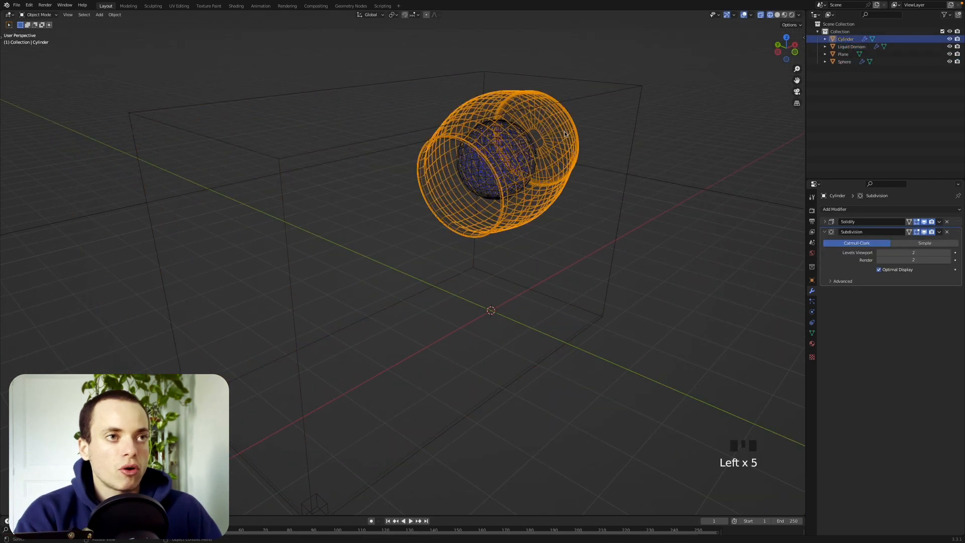
pyautogui.moveTo(526, 106); pyautogui.dragTo(487, 150, button='middle')
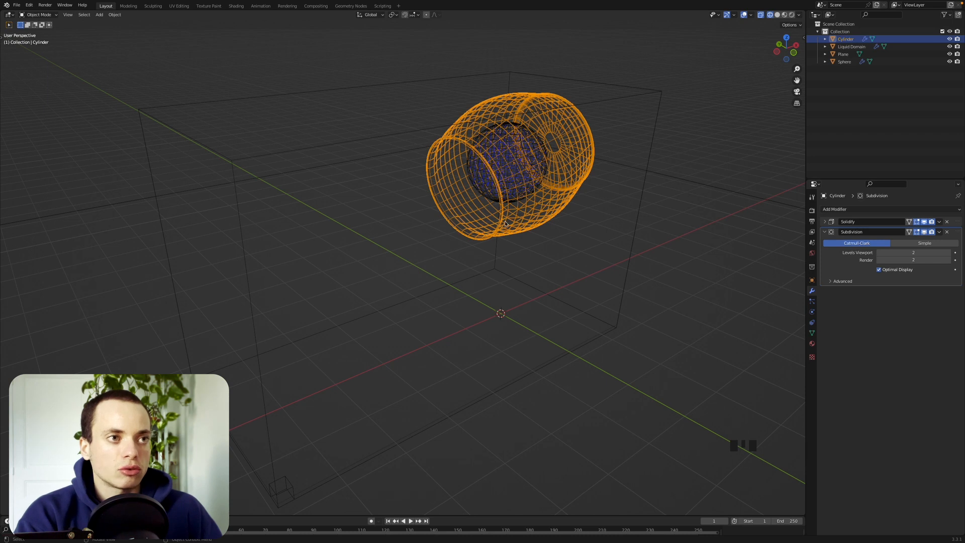
pyautogui.click(410, 521)
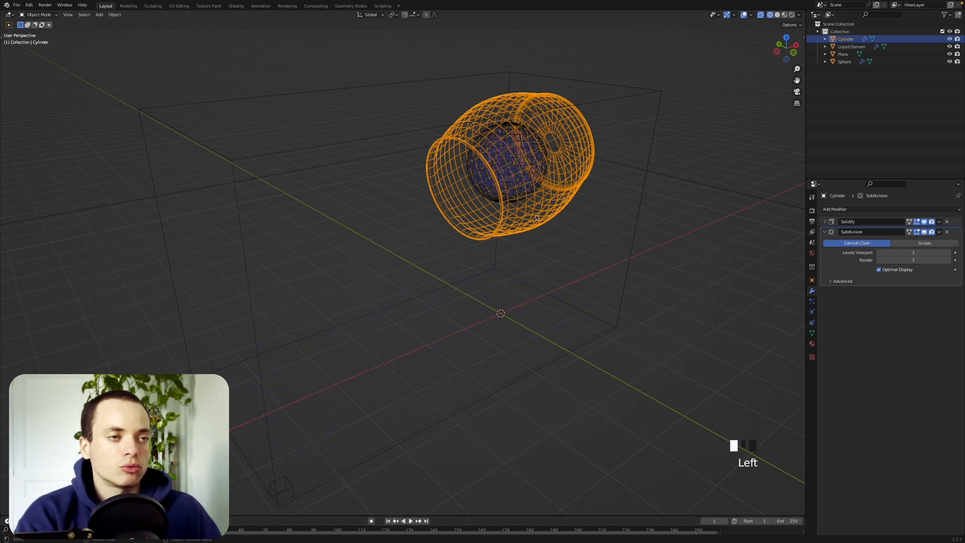
pyautogui.click(535, 215)
pyautogui.keyDown('shift'); pyautogui.moveTo(553, 212); pyautogui.dragTo(535, 218, button='middle'); pyautogui.keyUp('shift')
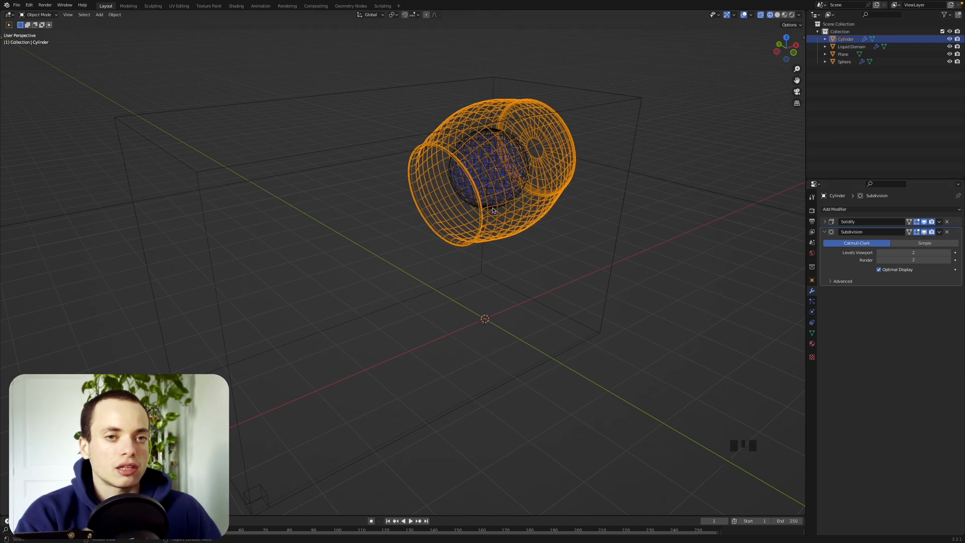
pyautogui.click(812, 313)
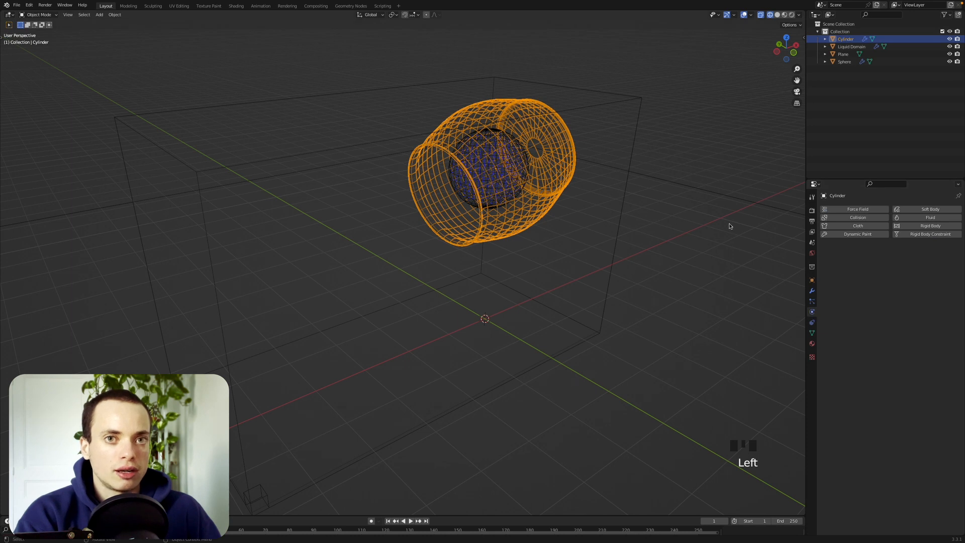
pyautogui.click(912, 219)
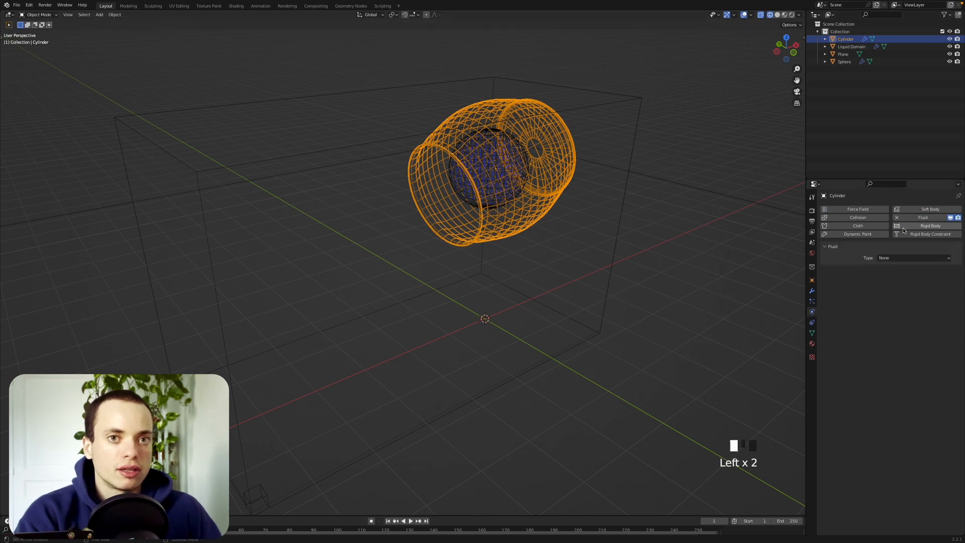
pyautogui.click(892, 258)
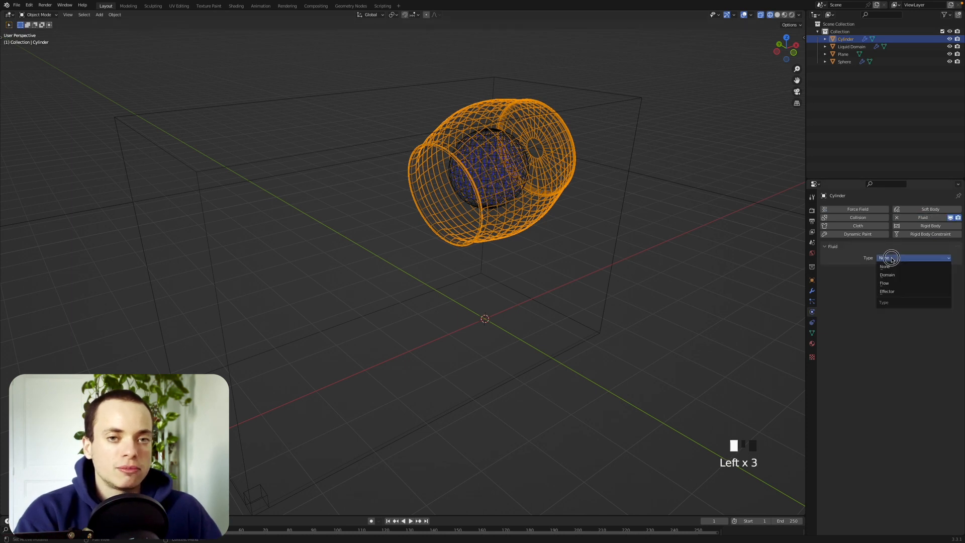
pyautogui.click(890, 292)
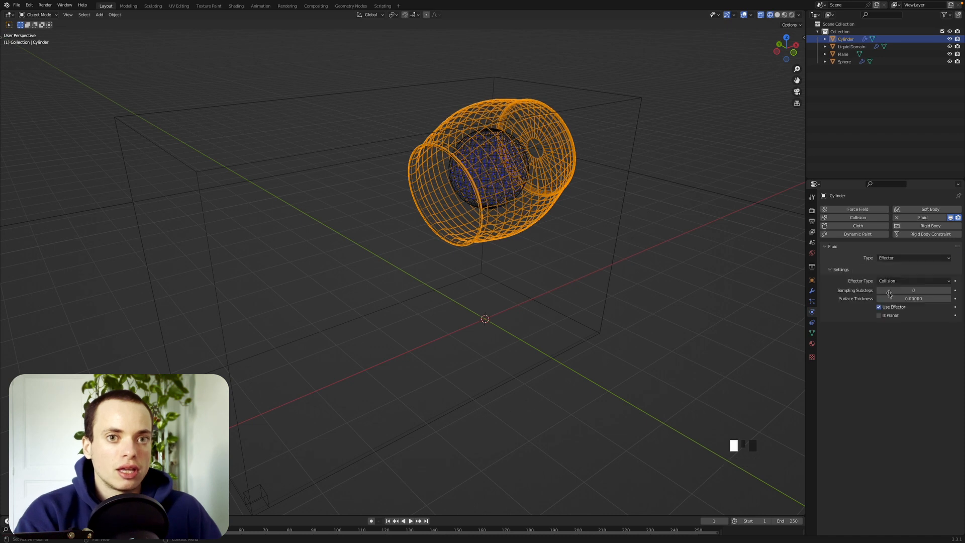
pyautogui.click(878, 316)
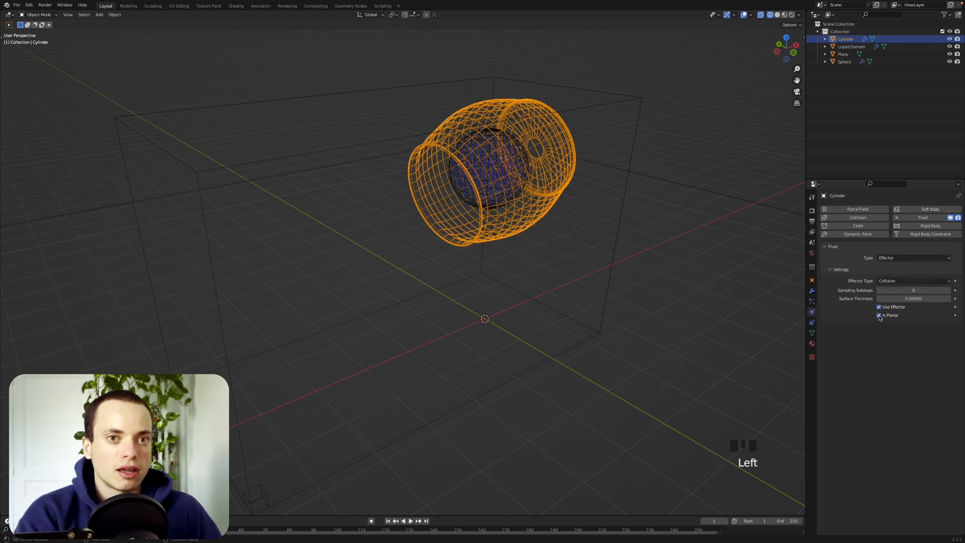
# Step: Play back the liquid simulation from the start and examine in front view how the liquid flows out of the vessel
pyautogui.press('space')
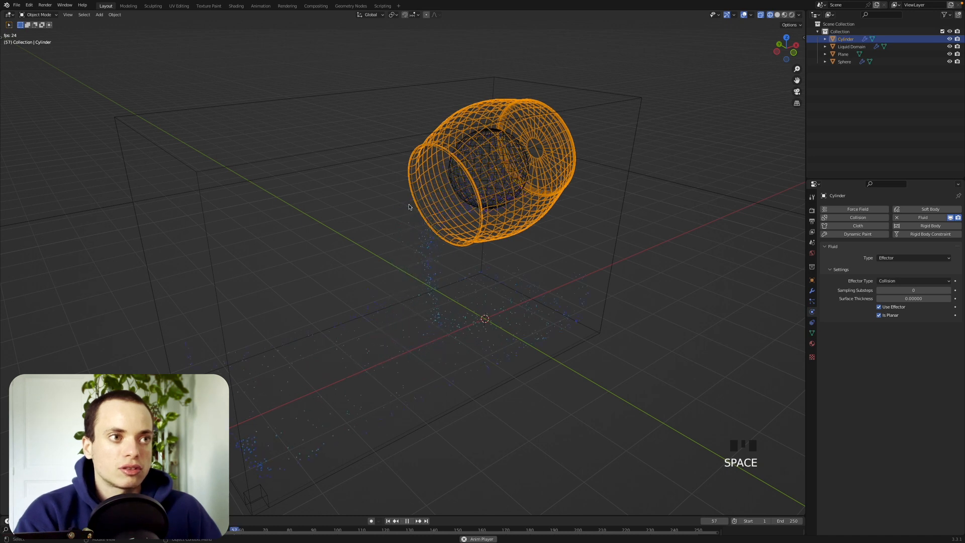
pyautogui.moveTo(331, 348); pyautogui.dragTo(316, 341, button='middle')
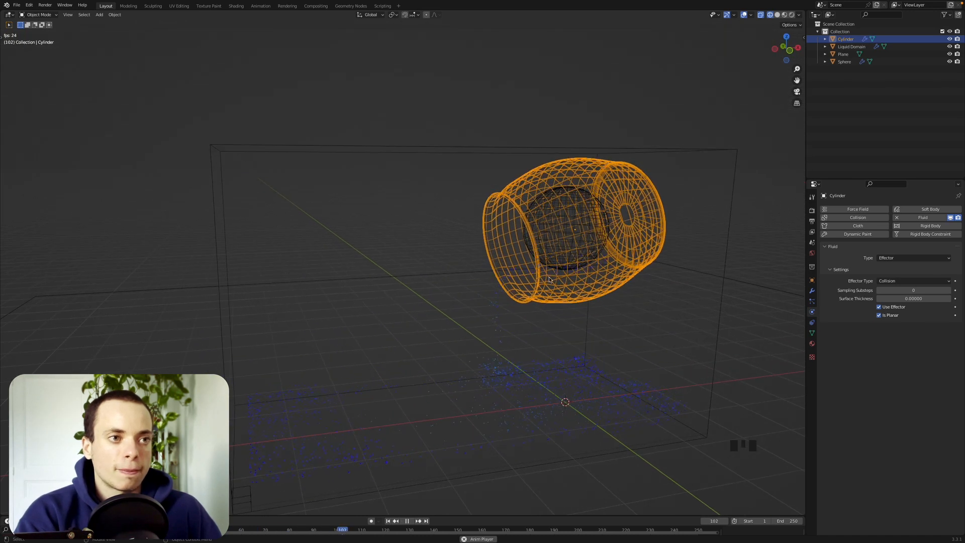
pyautogui.moveTo(499, 308); pyautogui.dragTo(483, 299, button='middle')
pyautogui.press('KP_1')
pyautogui.press('space')
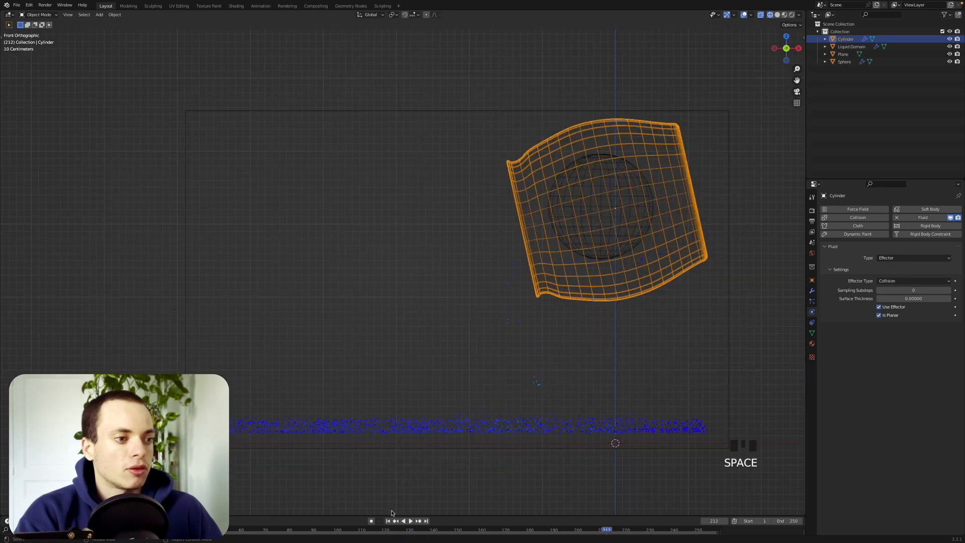
pyautogui.click(387, 521)
pyautogui.click(410, 521)
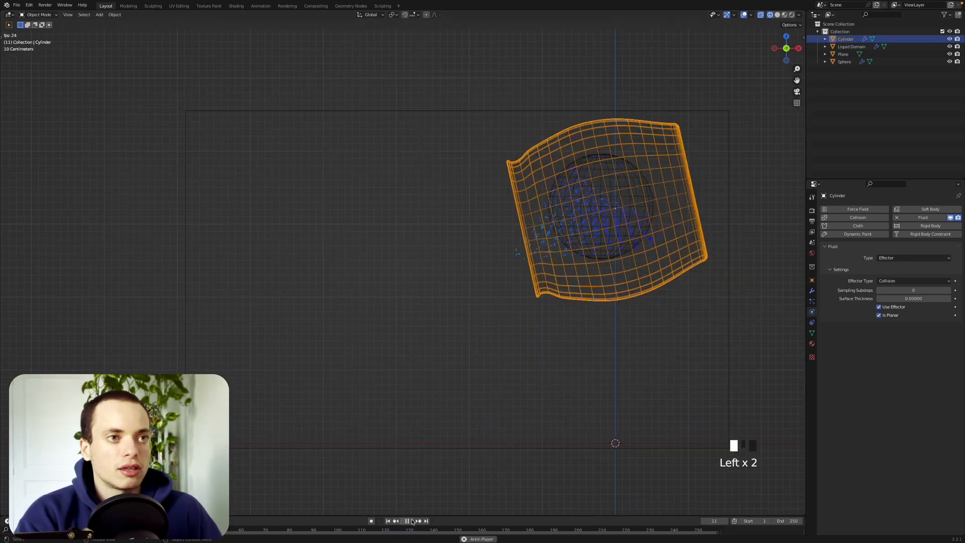
pyautogui.click(411, 521)
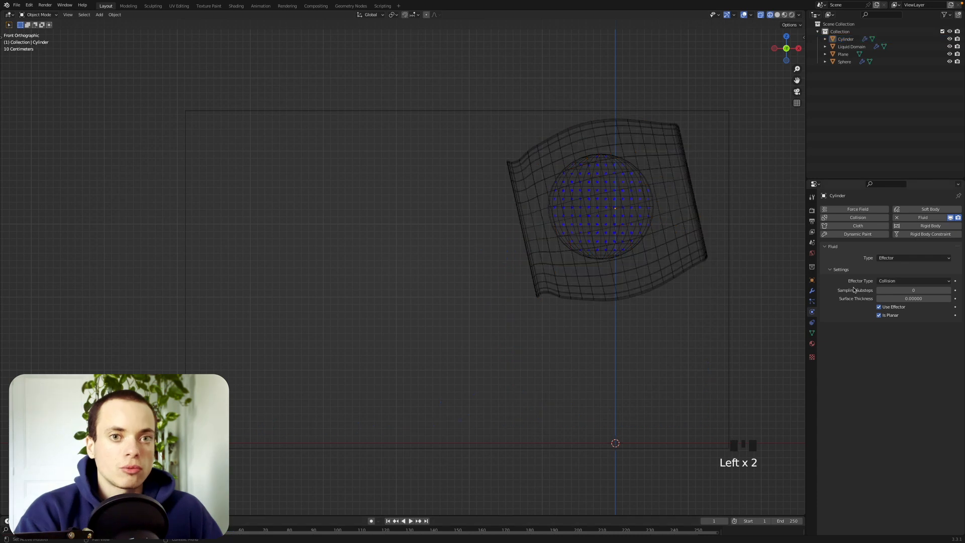
# Step: Set the vessel effector's Sampling Substeps to 2
pyautogui.click(908, 292)
pyautogui.write('2')
pyautogui.press('Return')
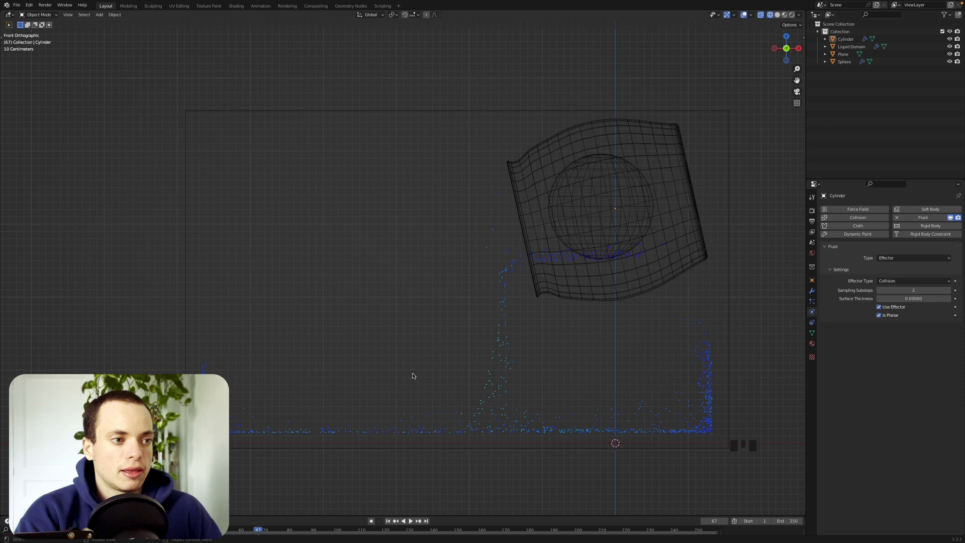
# Step: Make the ground plane a Fluid effector of type Collision with Is Planar enabled and Sampling Substeps set to 2
pyautogui.hscroll(-10, 413, 376)
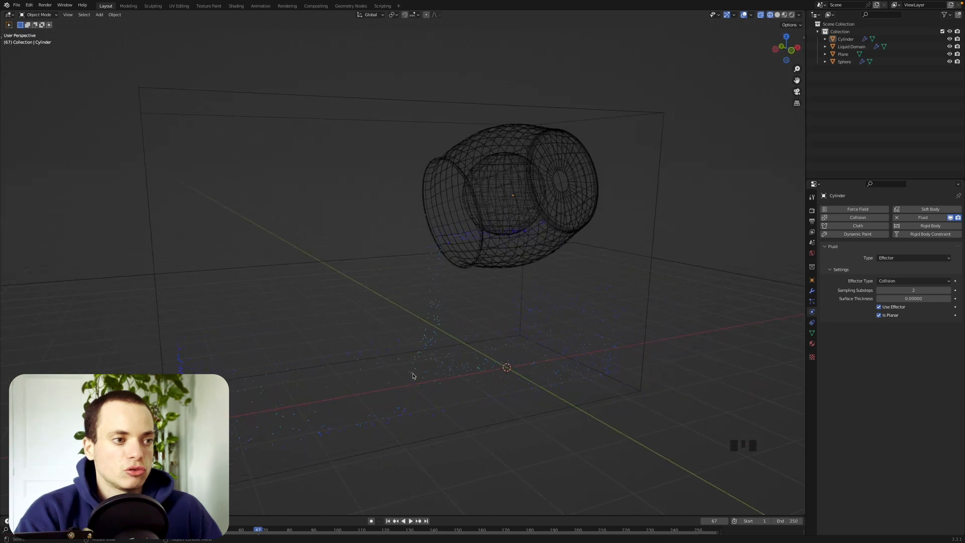
pyautogui.keyDown('shift'); pyautogui.scroll(-3, 413, 376); pyautogui.keyUp('shift')
pyautogui.keyDown('shift'); pyautogui.scroll(-1, 413, 376); pyautogui.keyUp('shift')
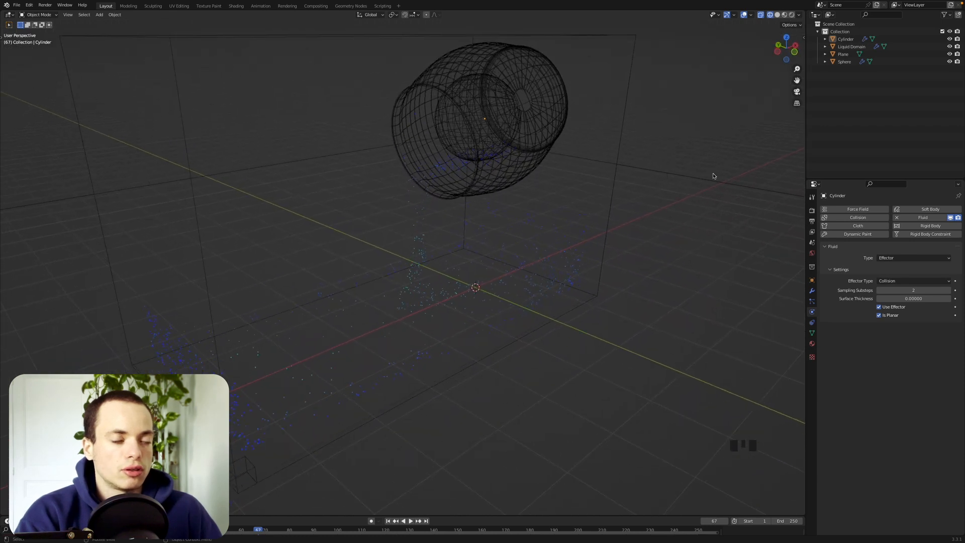
pyautogui.click(725, 187)
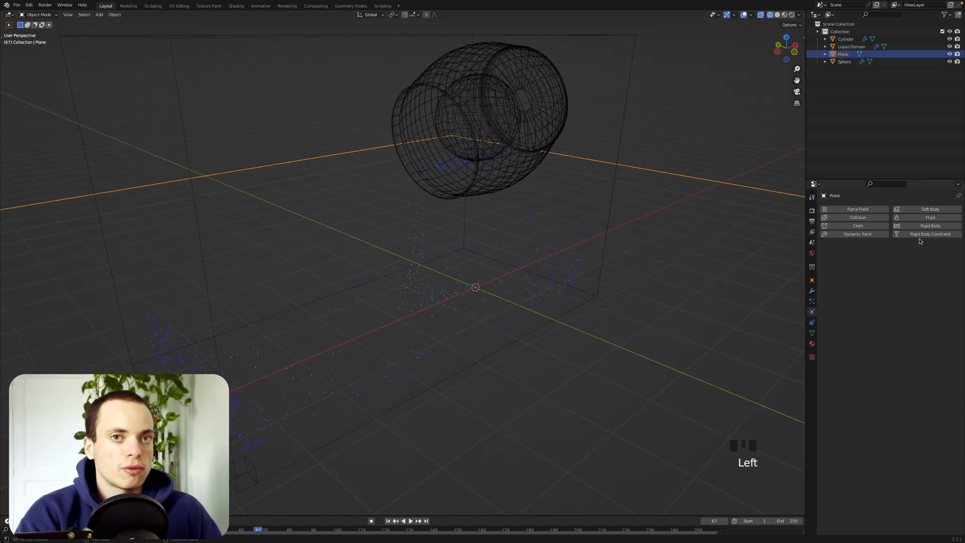
pyautogui.click(926, 220)
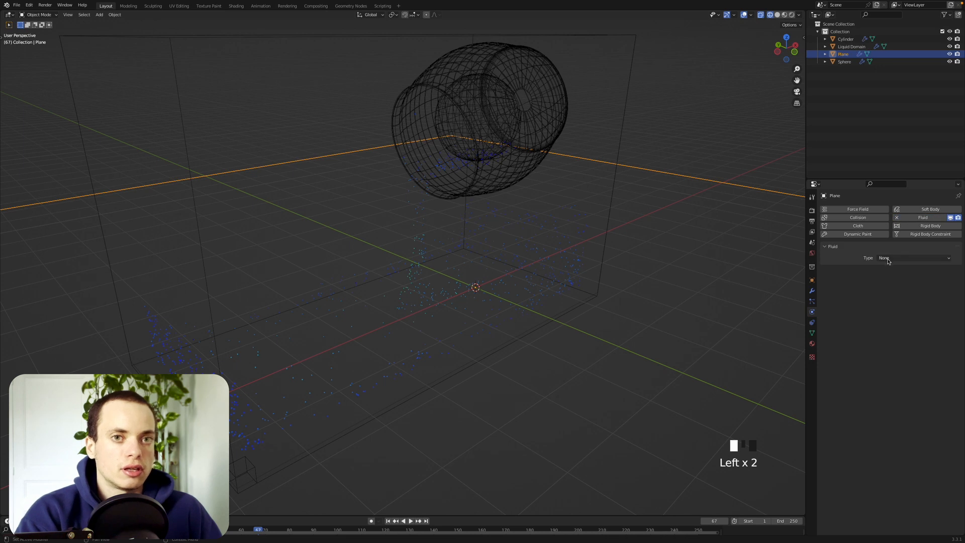
pyautogui.moveTo(888, 260); pyautogui.dragTo(887, 296)
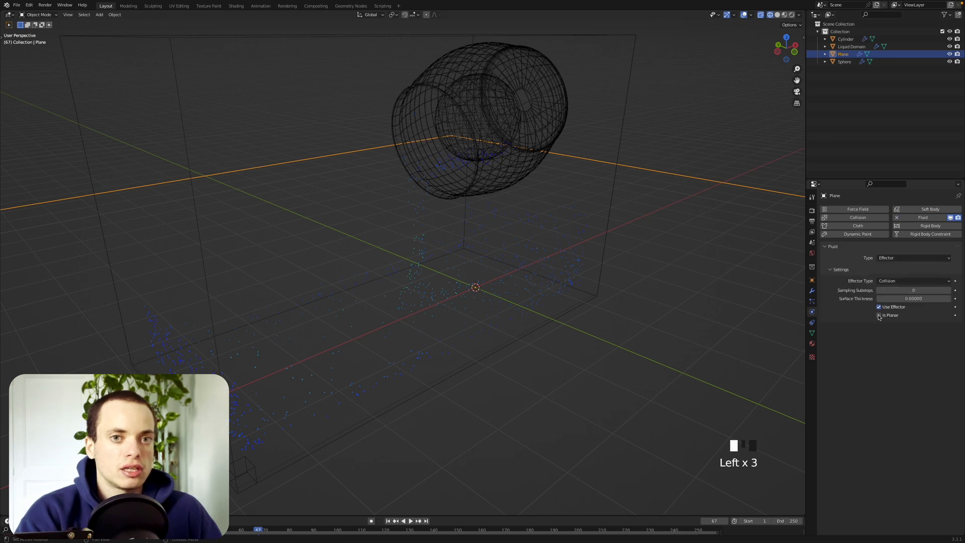
pyautogui.click(879, 316)
pyautogui.click(908, 290)
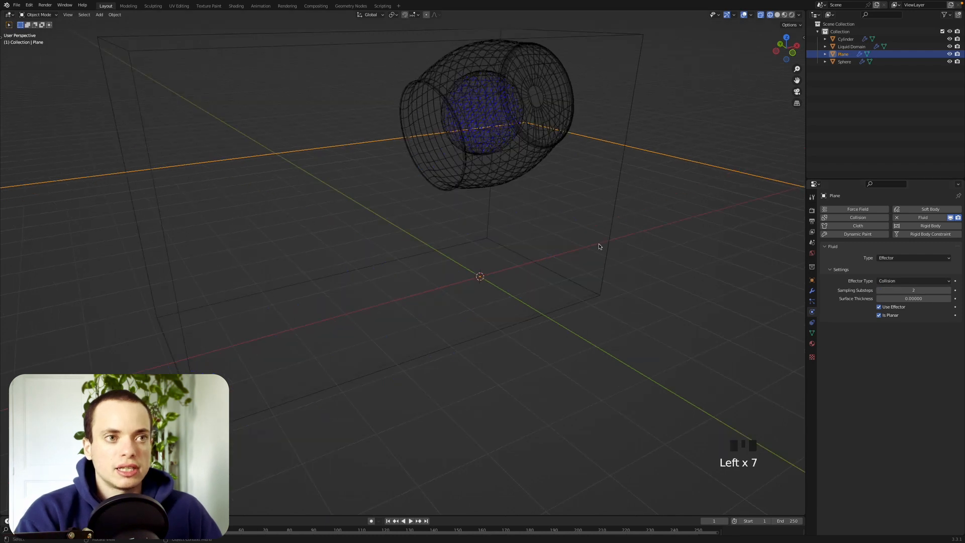
# Step: Set the liquid domain's Resolution Divisions to 120
pyautogui.click(607, 248)
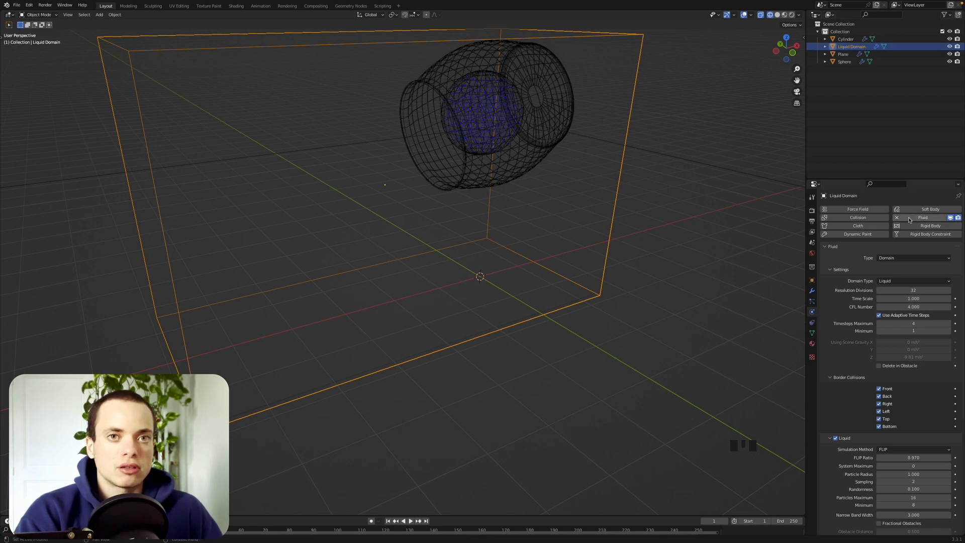
pyautogui.scroll(-1, 849, 423)
pyautogui.scroll(1, 849, 425)
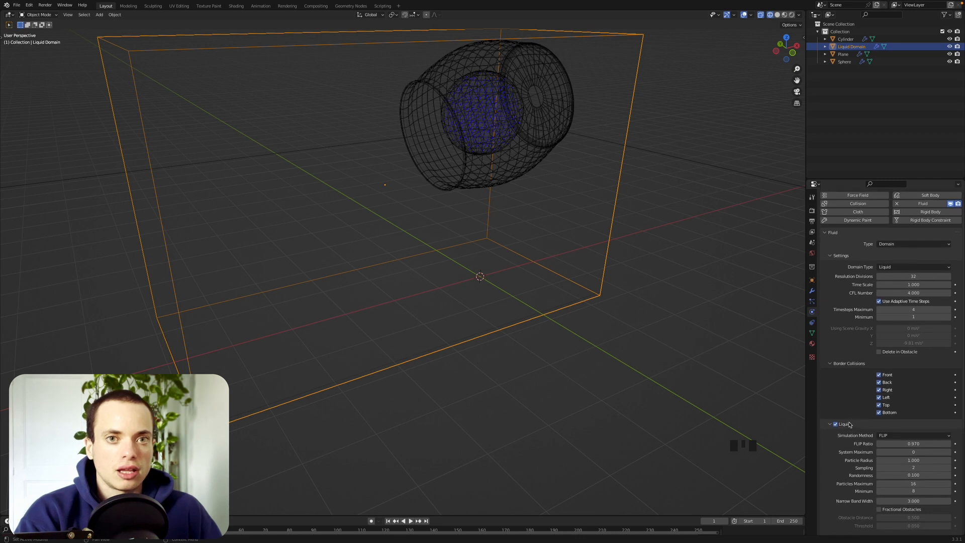
pyautogui.click(921, 276)
pyautogui.write('120')
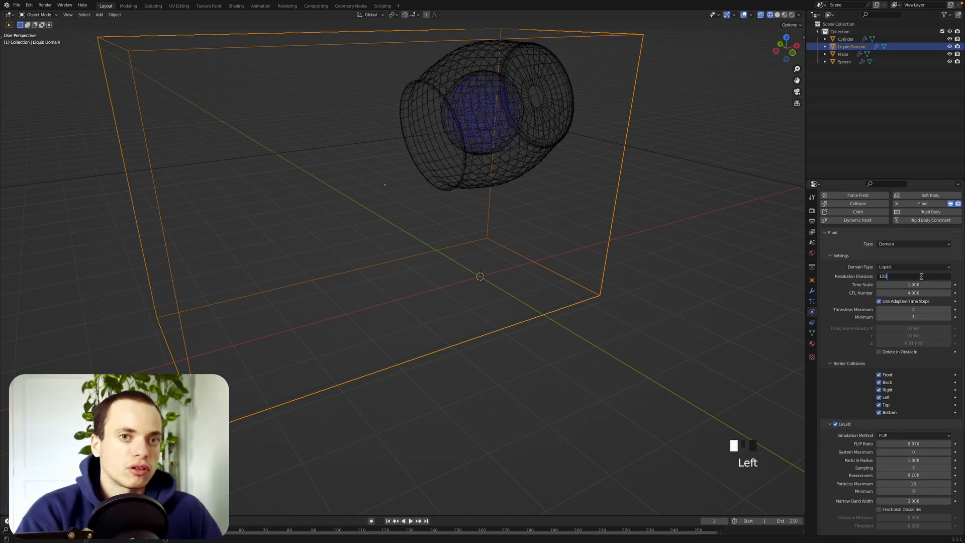
pyautogui.press('Return')
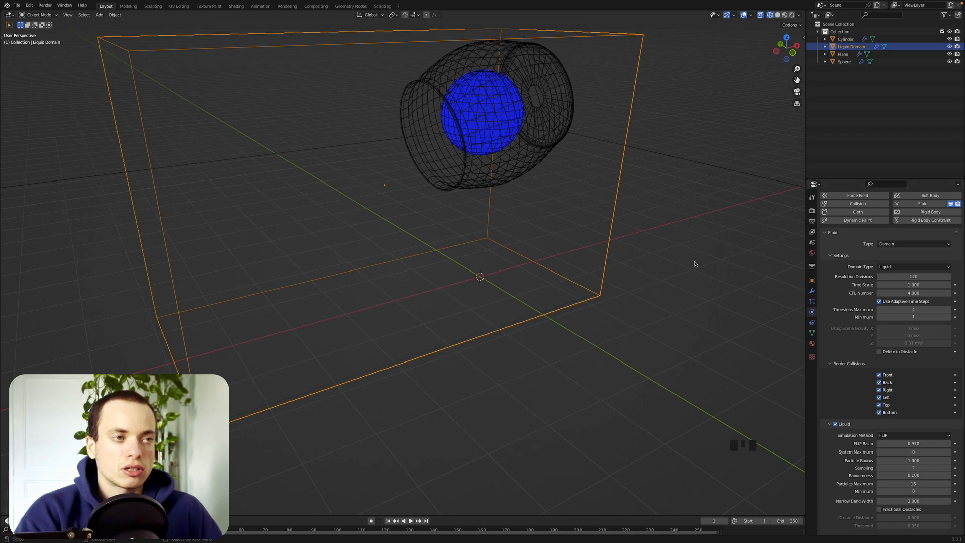
# Step: Play the higher-resolution simulation through its first frames and examine the liquid pouring onto the ground from several angles
pyautogui.press('space')
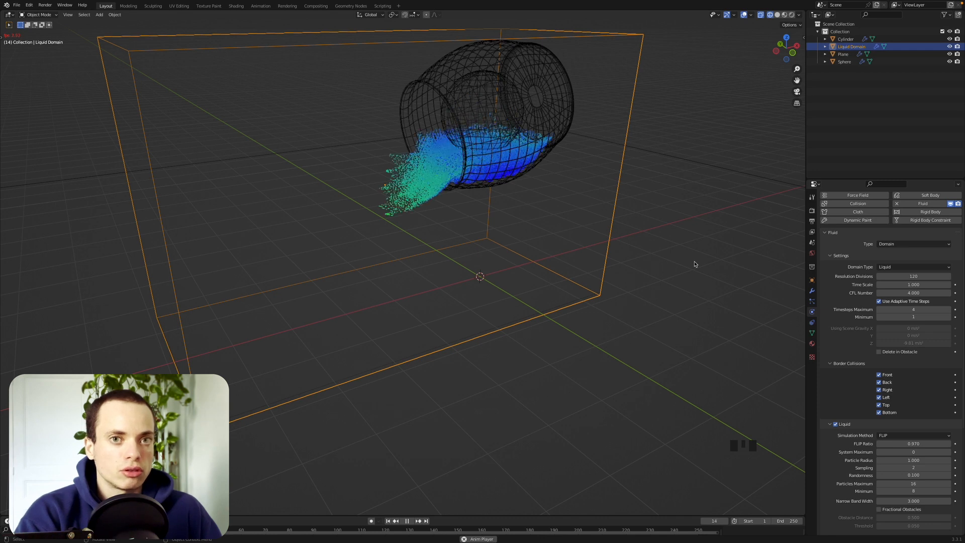
pyautogui.press('space')
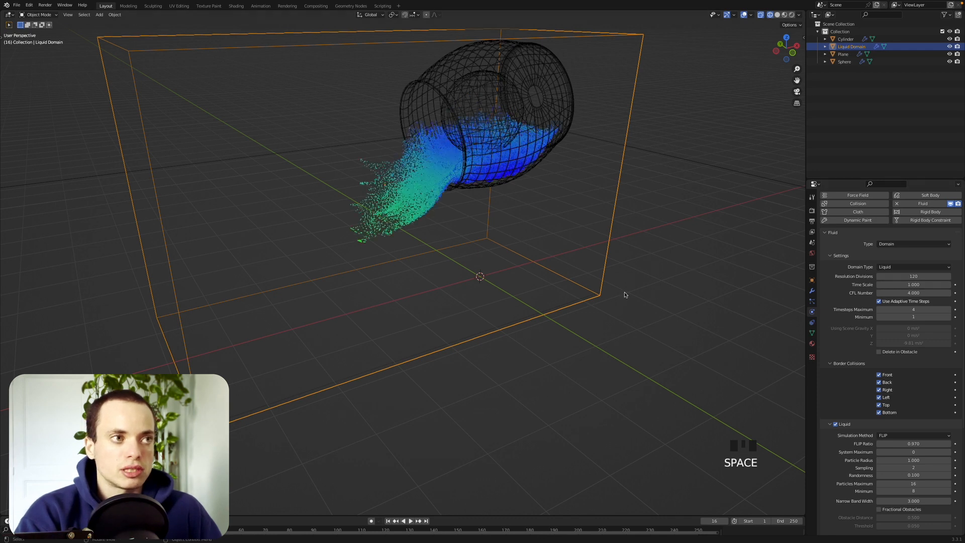
pyautogui.press('space')
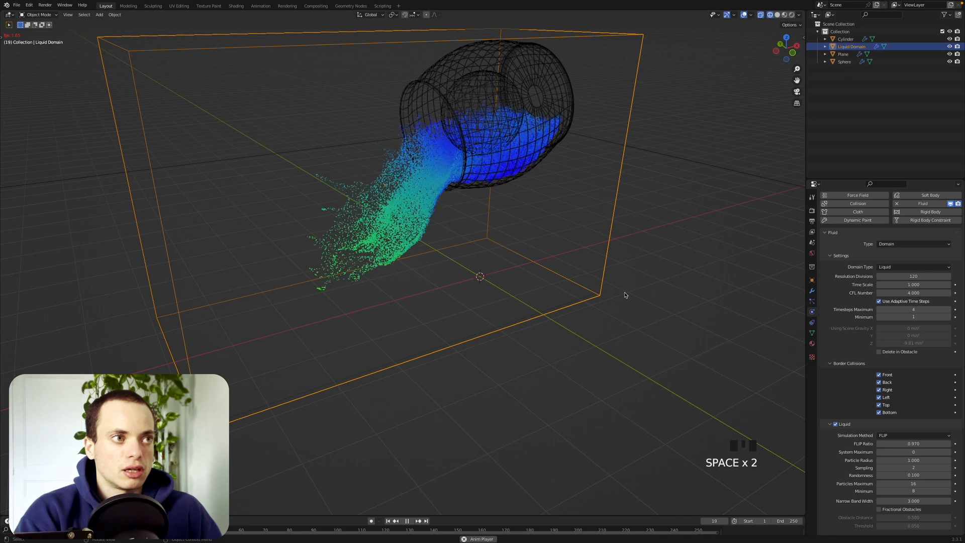
pyautogui.press('space')
pyautogui.moveTo(486, 272); pyautogui.dragTo(413, 170, button='middle')
pyautogui.moveTo(370, 248); pyautogui.dragTo(419, 230, button='middle')
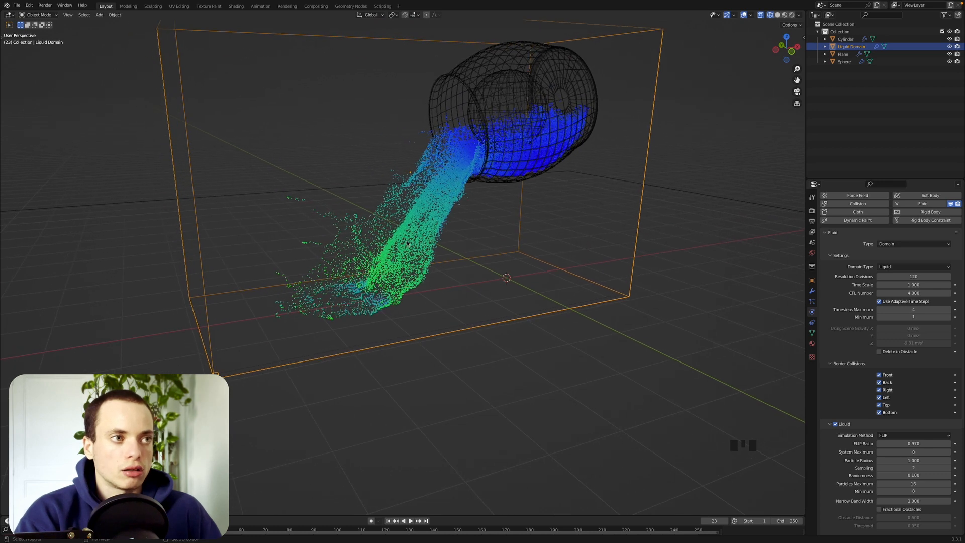
pyautogui.scroll(5, 407, 262)
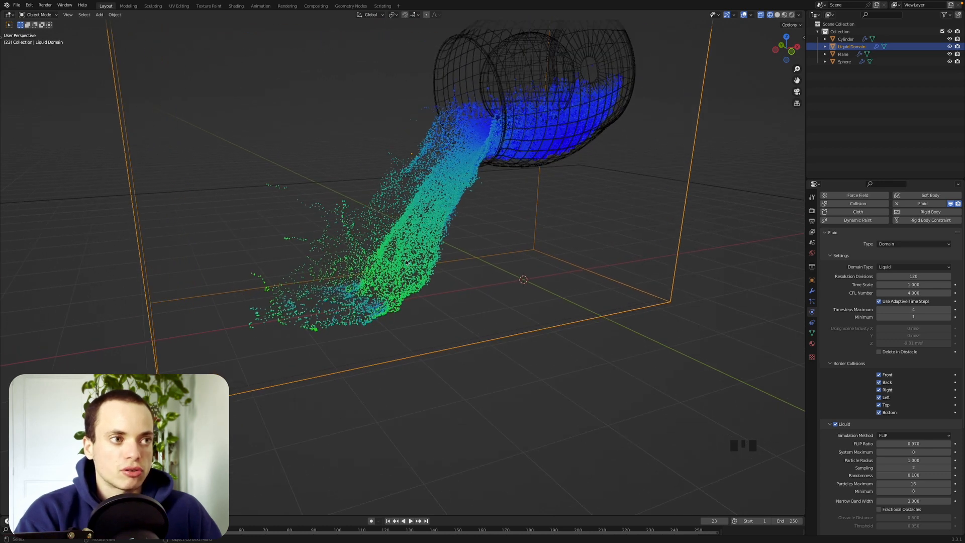
pyautogui.scroll(-5, 461, 254)
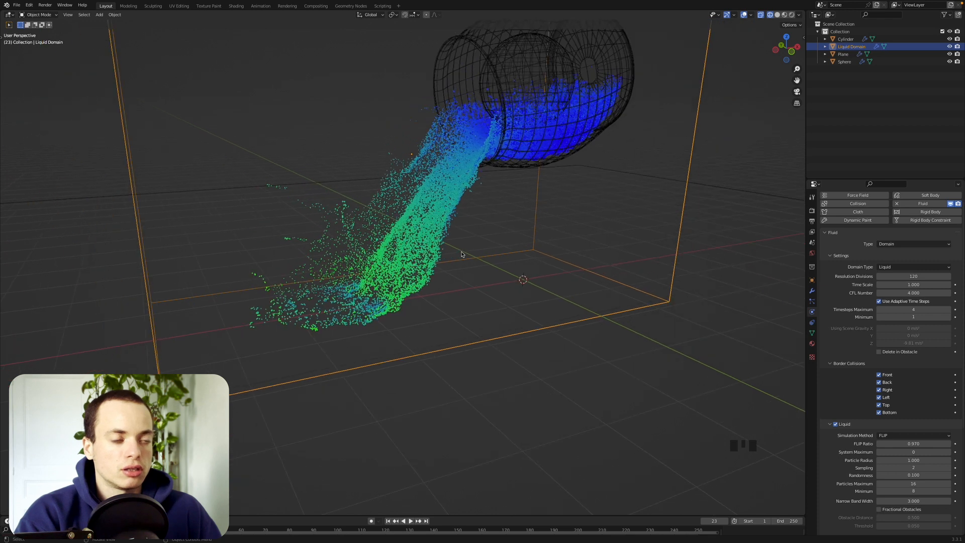
# Step: Enable Mesh generation for the liquid domain and show its settings
pyautogui.scroll(-8, 852, 388)
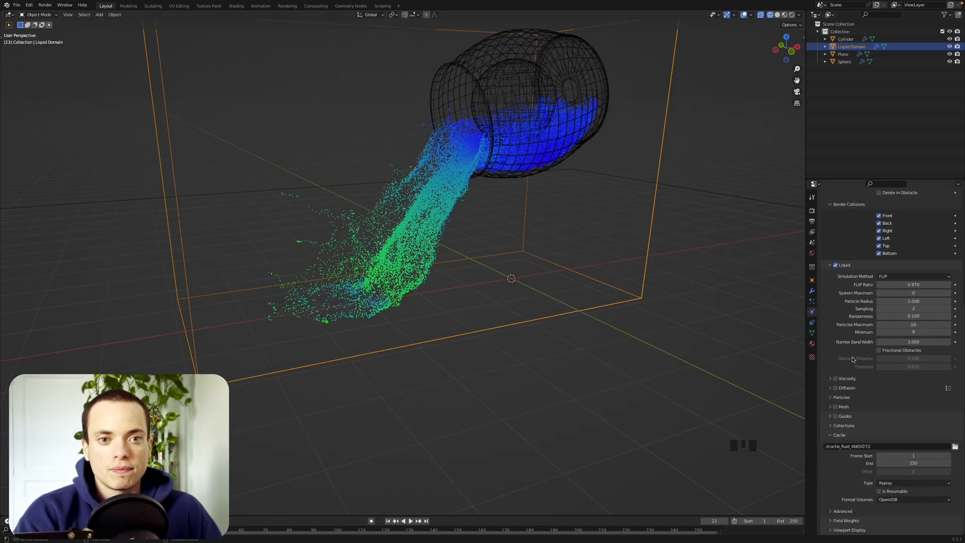
pyautogui.click(835, 407)
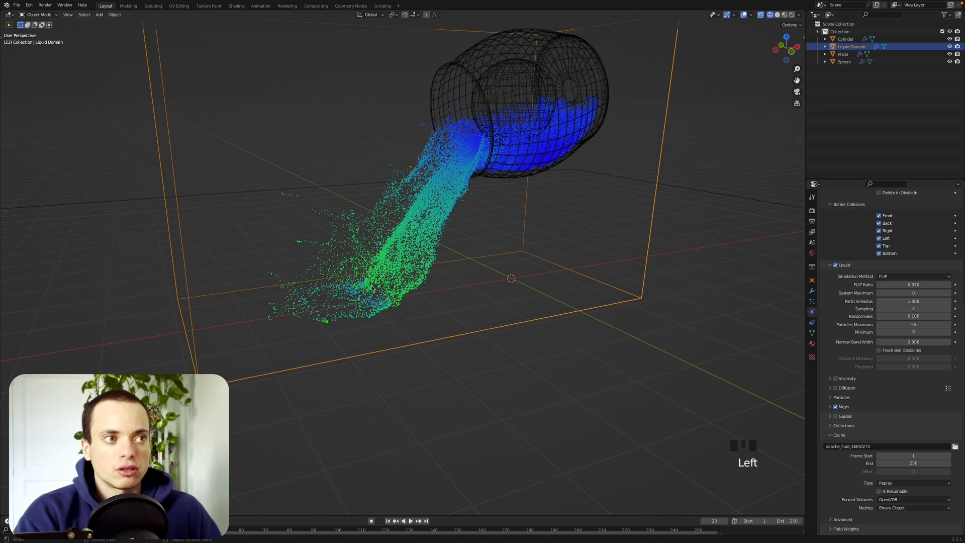
pyautogui.click(830, 407)
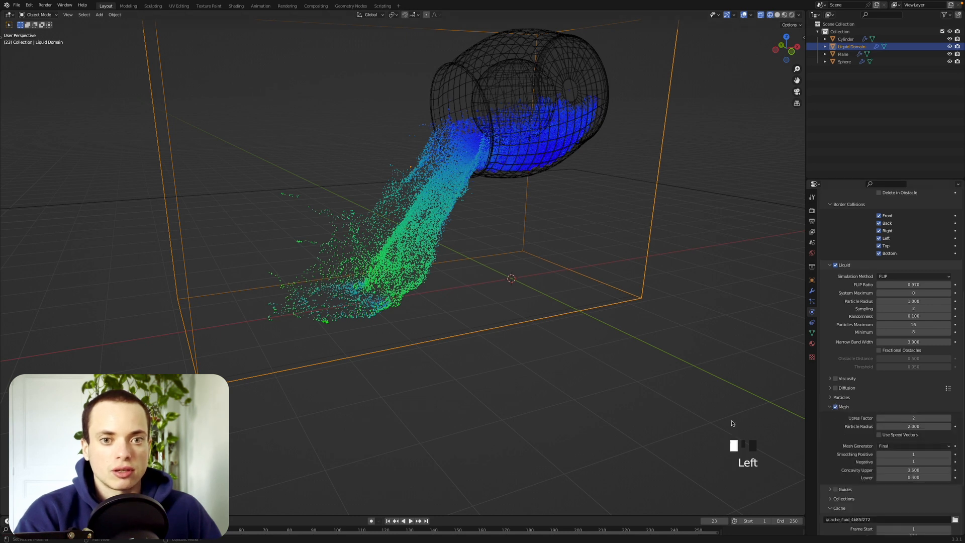
# Step: Replay the simulation from the first frame and examine the generated liquid mesh in solid shading
pyautogui.click(389, 523)
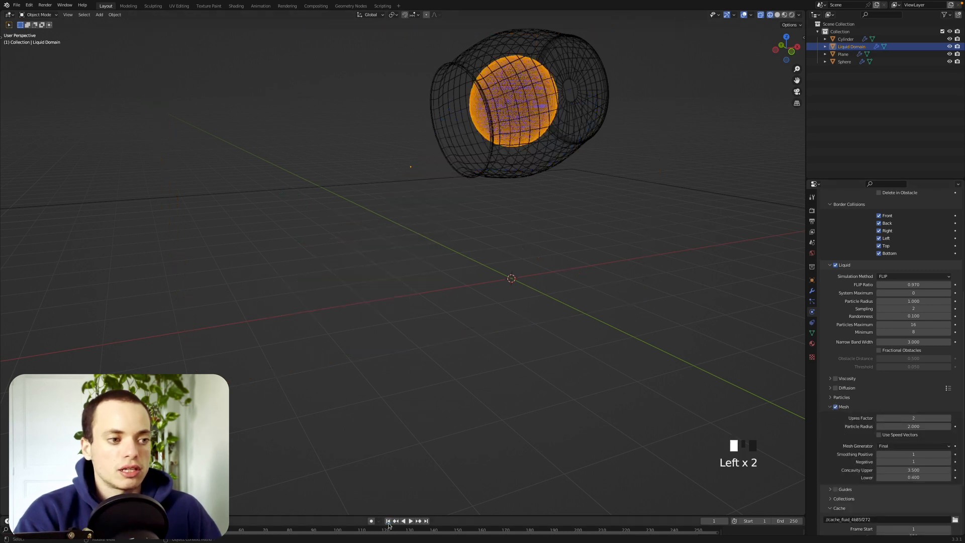
pyautogui.press('space')
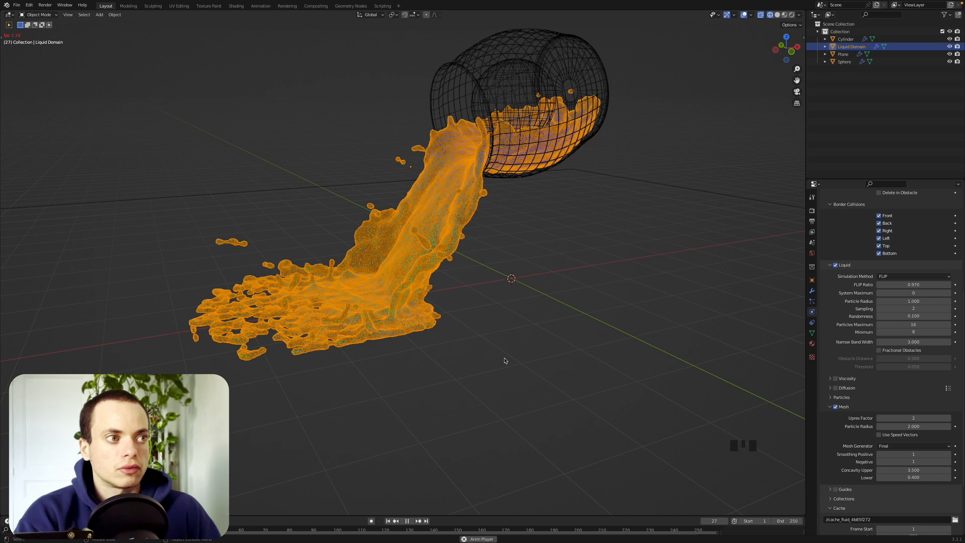
pyautogui.press('space')
pyautogui.moveTo(523, 328); pyautogui.dragTo(523, 328, button='middle')
pyautogui.moveTo(524, 229); pyautogui.dragTo(524, 229, button='middle')
pyautogui.click(777, 15)
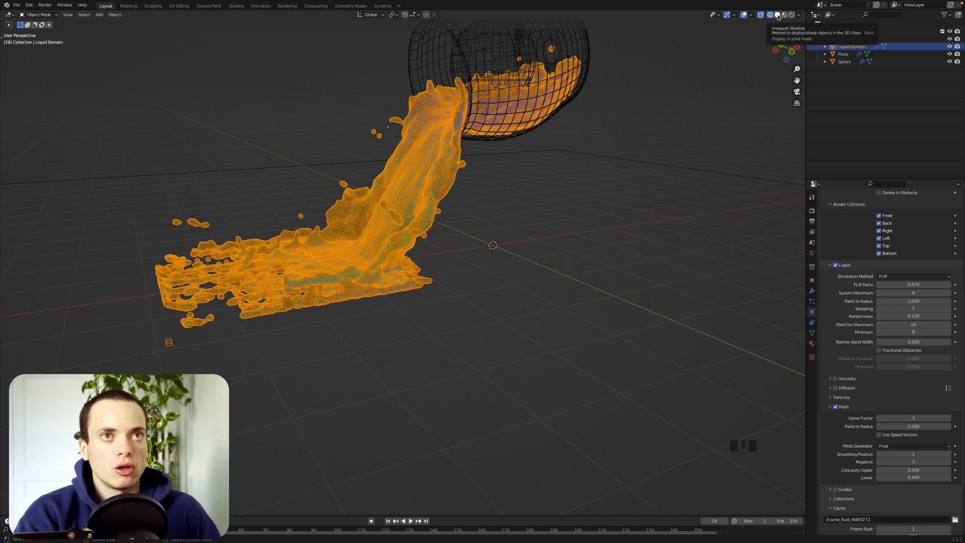
pyautogui.scroll(2, 547, 152)
pyautogui.moveTo(534, 160); pyautogui.dragTo(533, 162, button='middle')
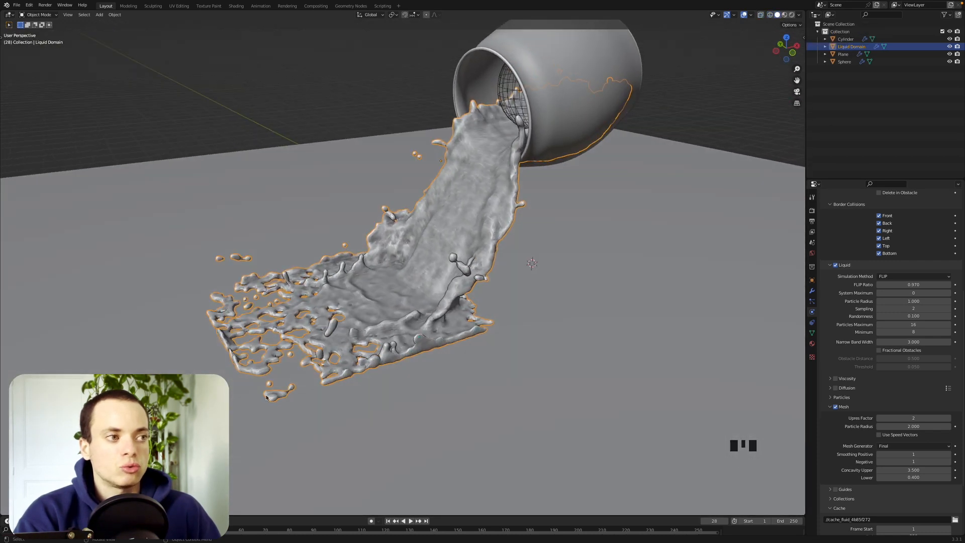
# Step: Enlarge the liquid domain's geometry horizontally in Edit Mode, scaling it with the Z axis locked
pyautogui.click(847, 47)
pyautogui.click(770, 15)
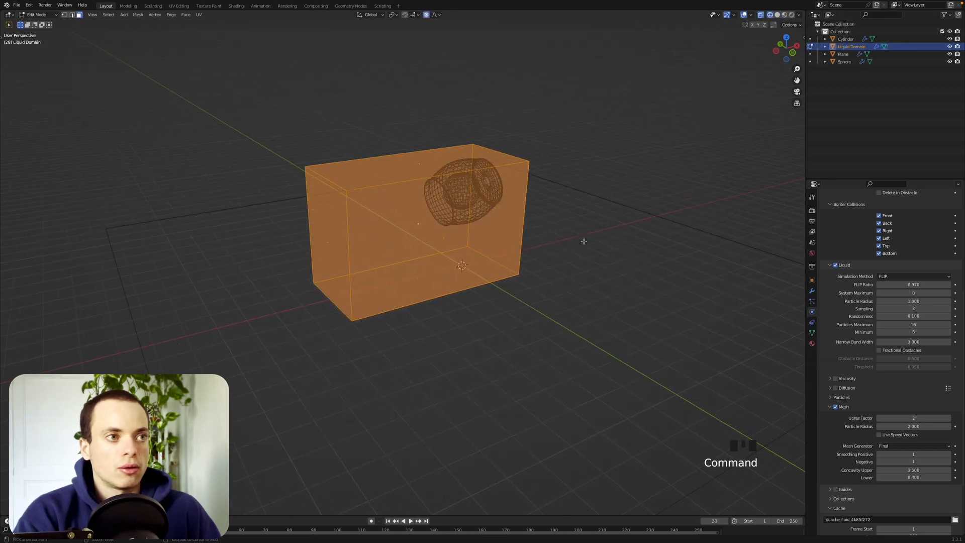
pyautogui.keyDown('super'); pyautogui.scroll(4, 584, 241); pyautogui.keyUp('super')
pyautogui.keyDown('super'); pyautogui.scroll(1, 559, 270); pyautogui.keyUp('super')
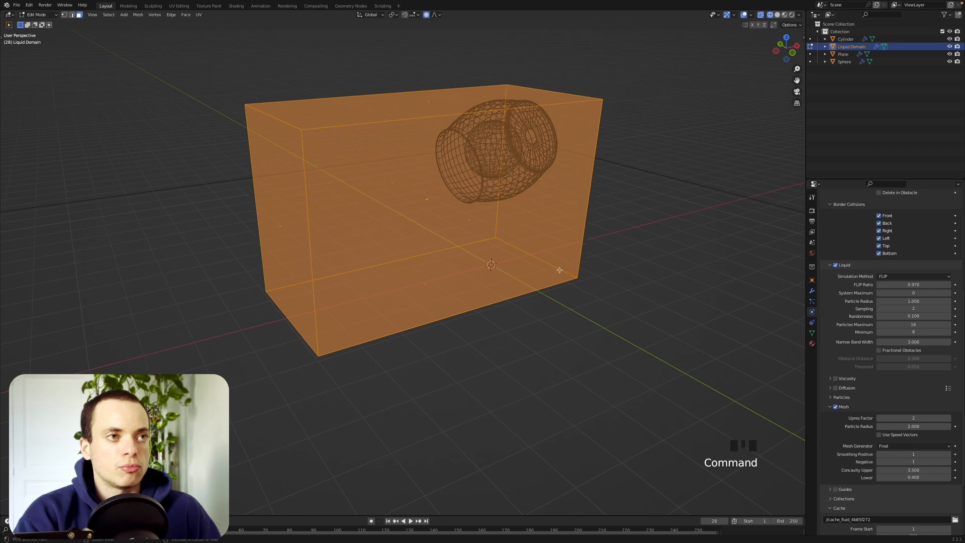
pyautogui.press('s')
pyautogui.hotkey('shift', 'z')
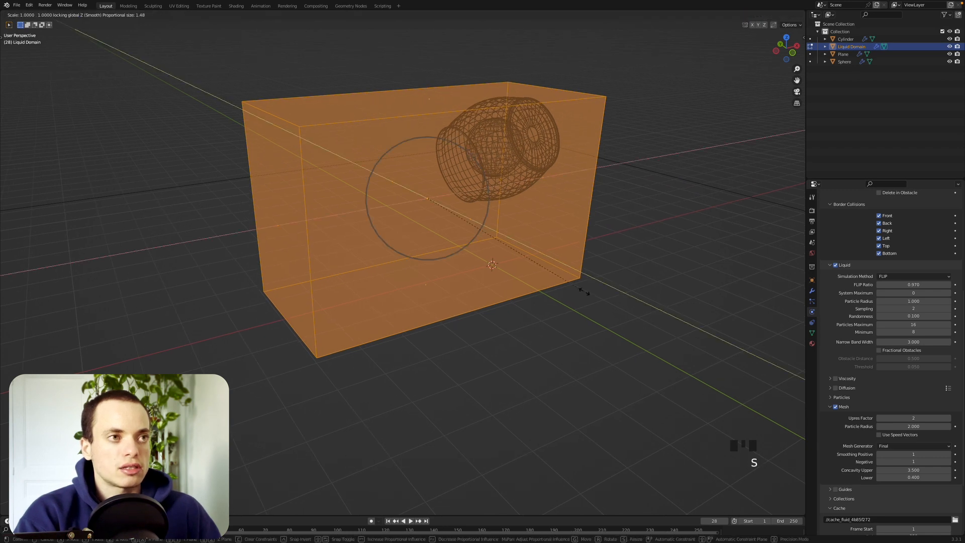
pyautogui.click(664, 316)
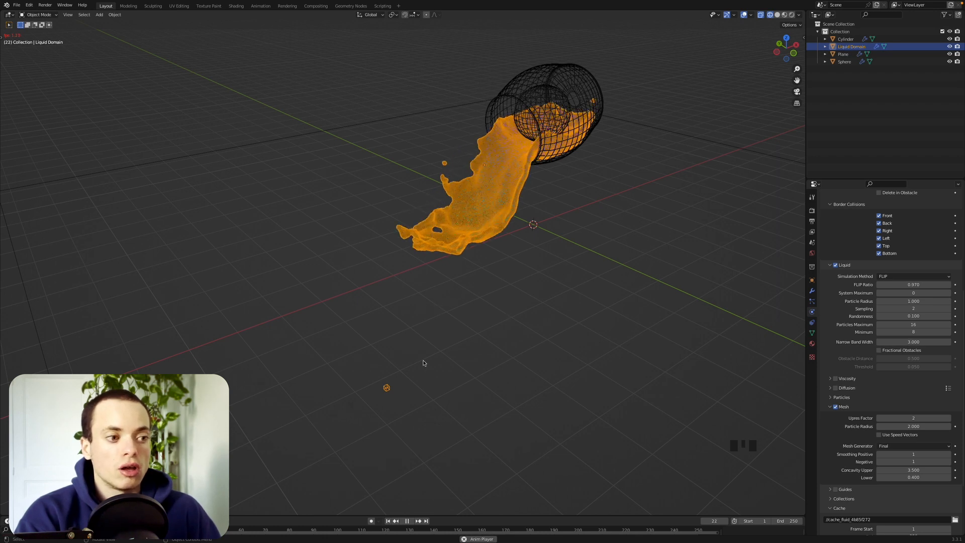
# Step: Stop playback, enlarge the timeline and set the animation's end frame to 100
pyautogui.press('space')
pyautogui.moveTo(451, 516); pyautogui.dragTo(451, 453)
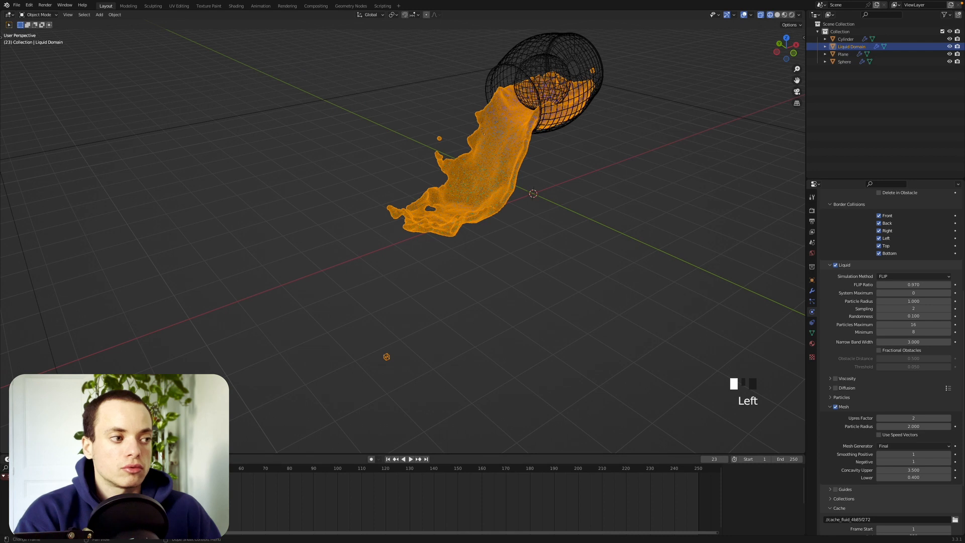
pyautogui.moveTo(152, 467)
pyautogui.mouseDown()
pyautogui.moveTo(123, 468)
pyautogui.moveTo(166, 468)
pyautogui.mouseUp()
pyautogui.click(631, 444)
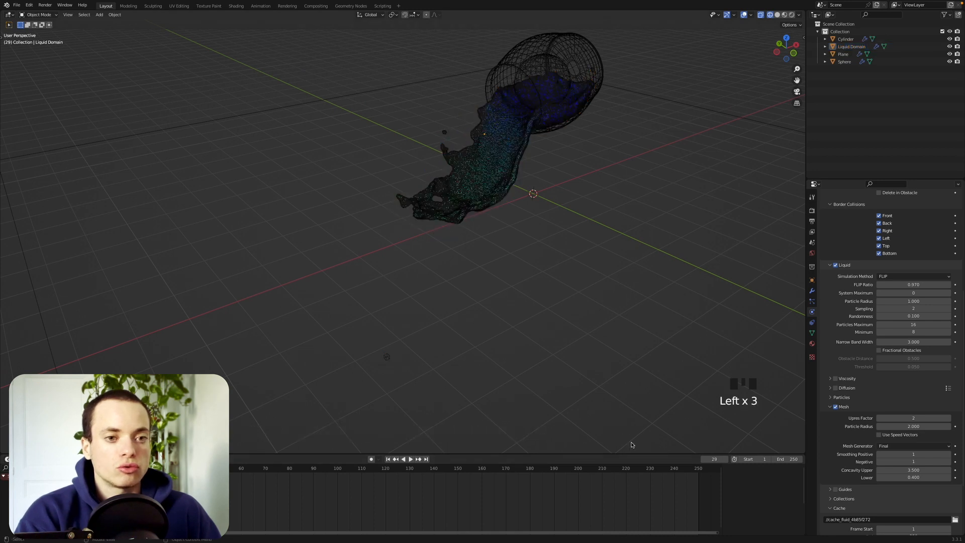
pyautogui.click(788, 459)
pyautogui.write('1')
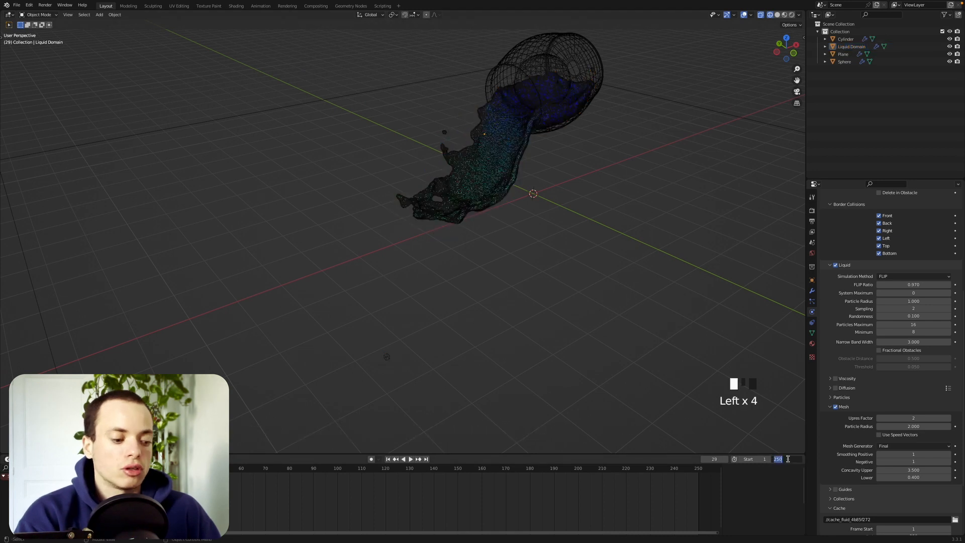
pyautogui.write('00')
pyautogui.press('Return')
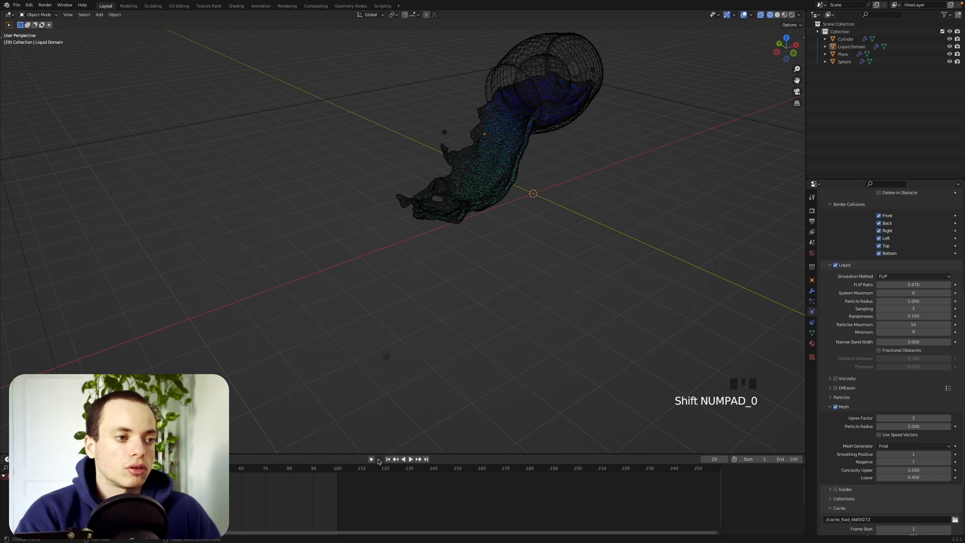
# Step: Play the simulation in the enlarged domain from the start and stop at frame 26 to examine the liquid
pyautogui.moveTo(167, 468); pyautogui.dragTo(100, 468)
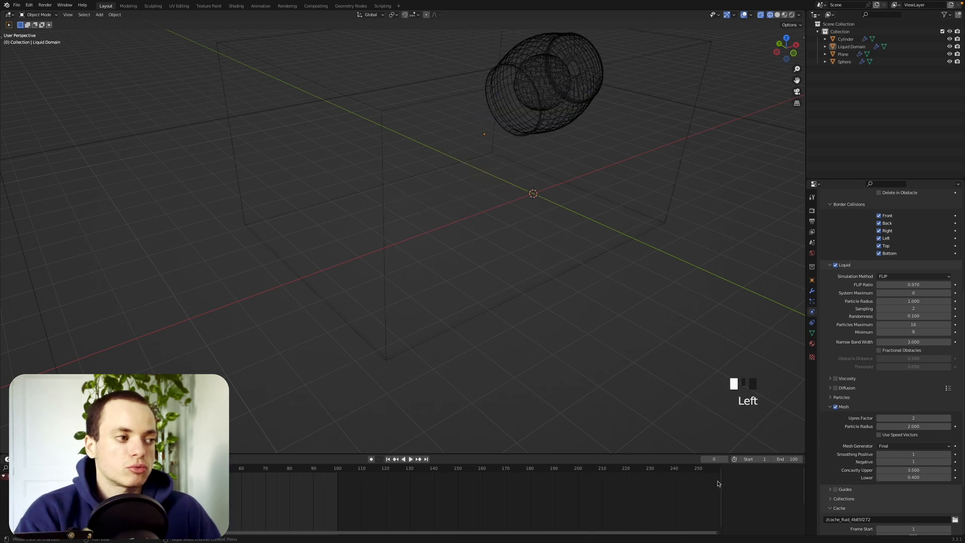
pyautogui.press('space')
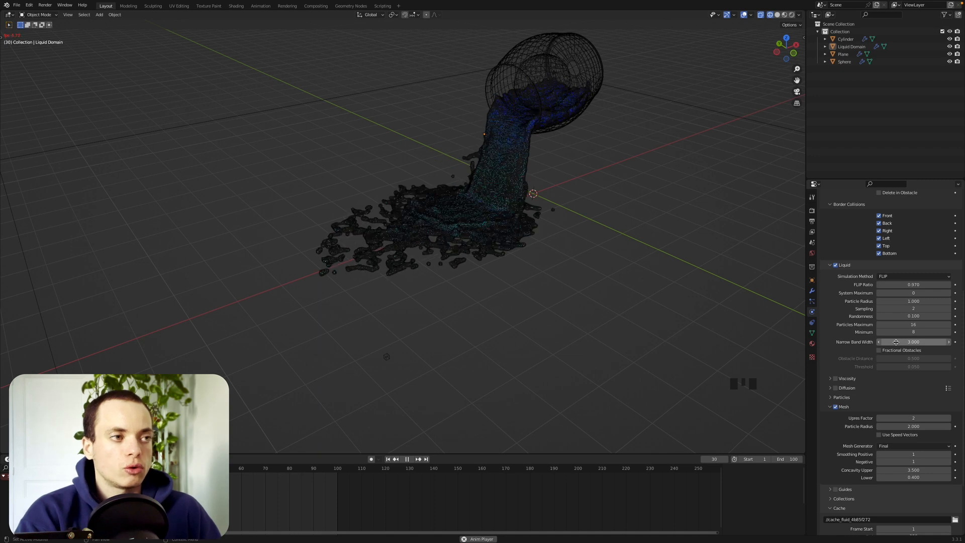
pyautogui.press('space')
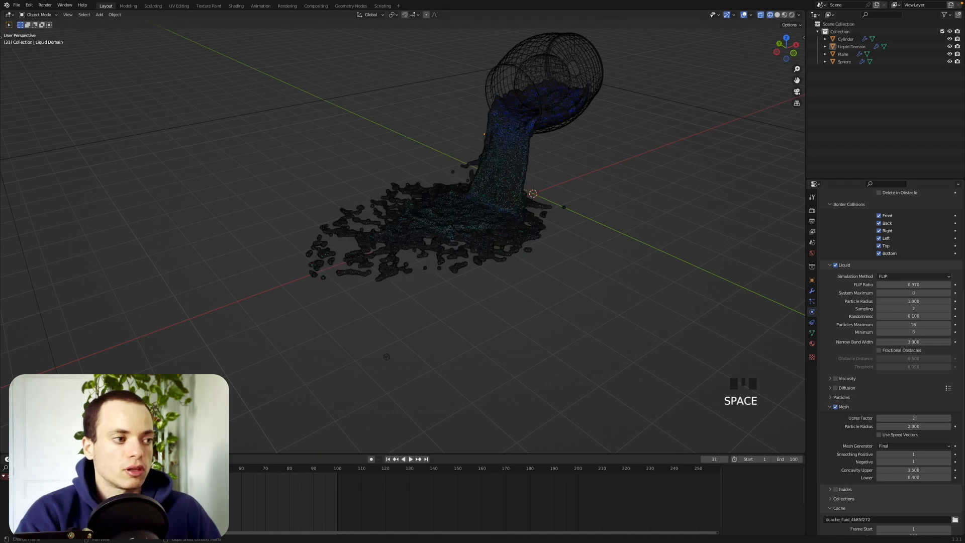
pyautogui.click(404, 458)
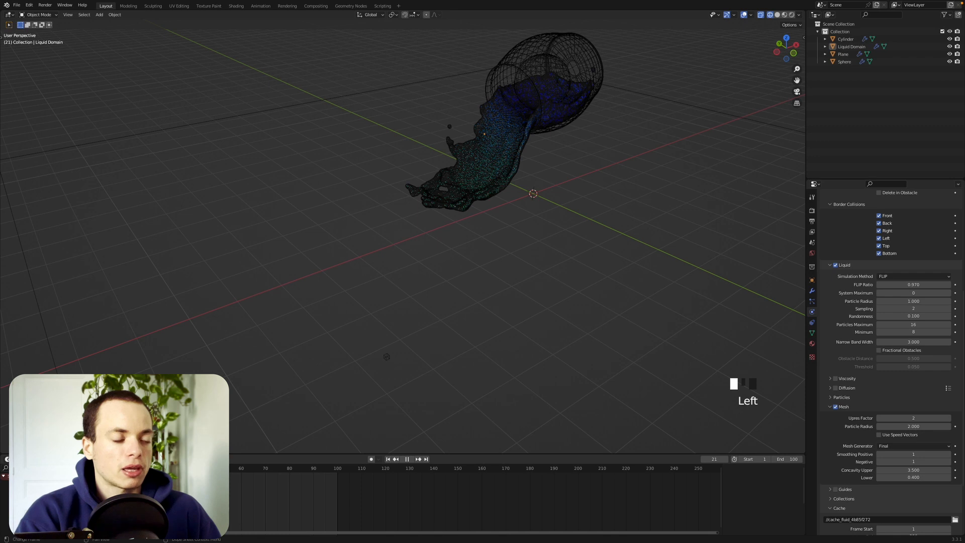
pyautogui.moveTo(147, 468); pyautogui.dragTo(159, 468)
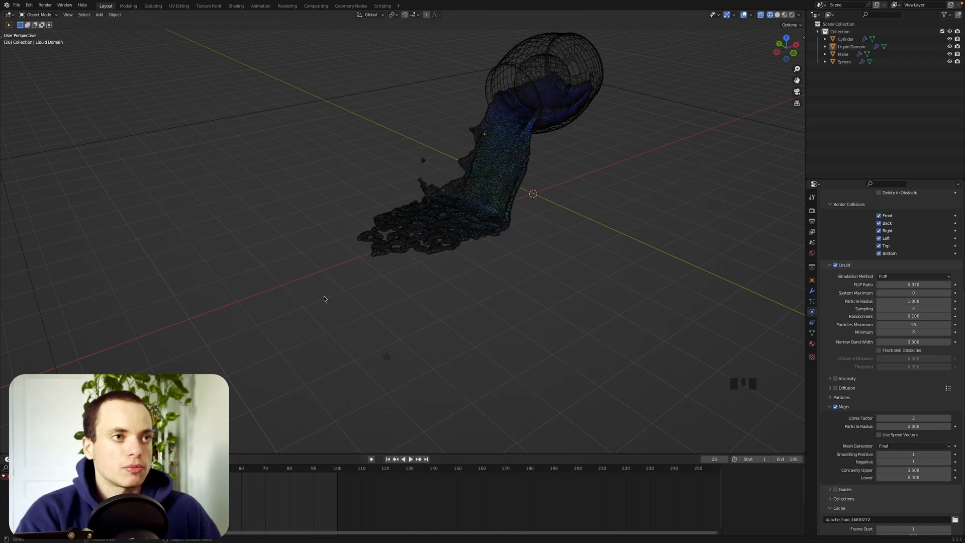
pyautogui.moveTo(324, 299); pyautogui.dragTo(352, 262, button='middle')
# Step: Display the scene in solid shading and hide the inflow sphere from both renders and the viewport
pyautogui.click(479, 146)
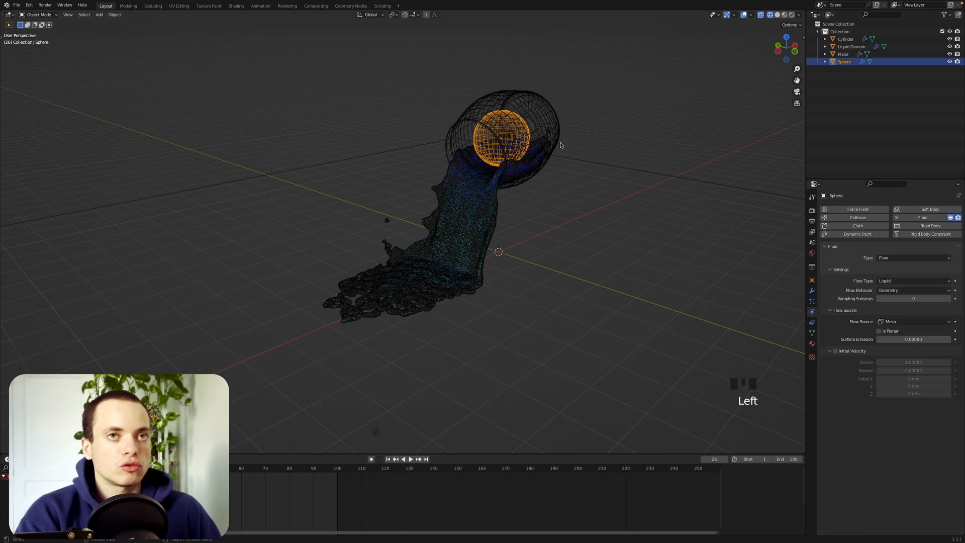
pyautogui.click(778, 15)
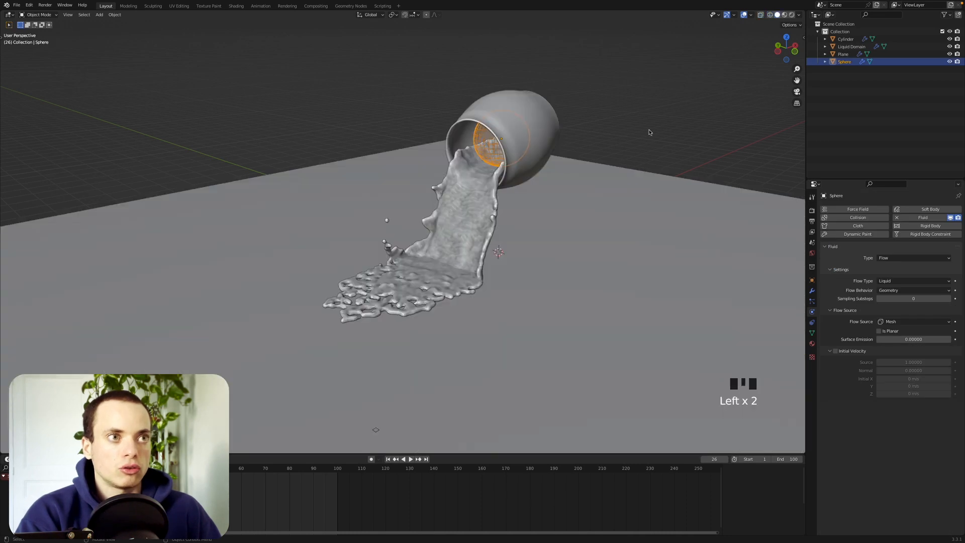
pyautogui.click(958, 62)
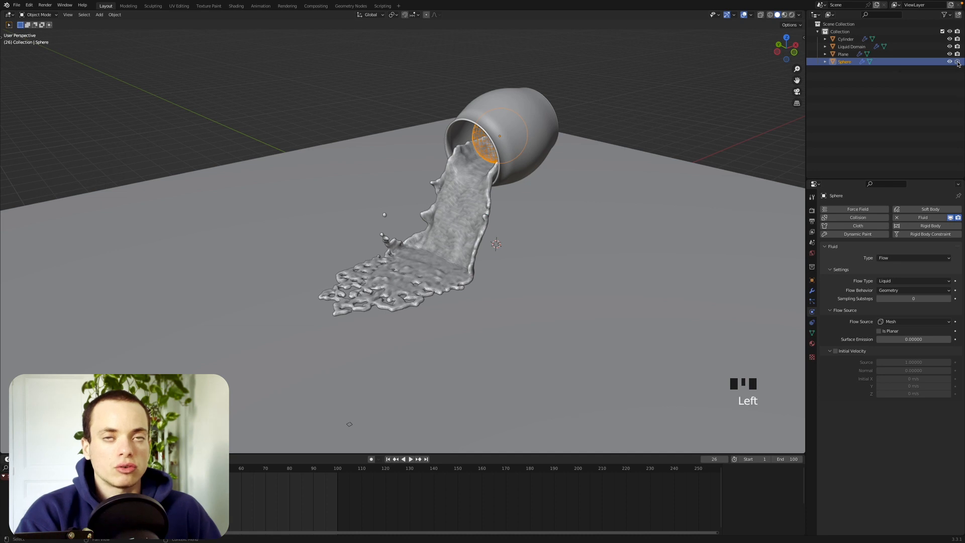
pyautogui.click(950, 62)
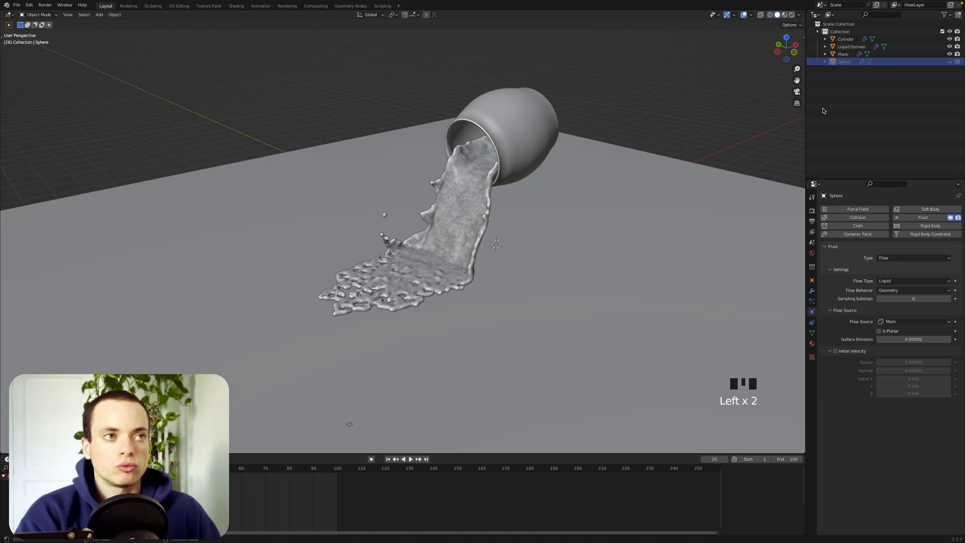
# Step: Add a camera to the scene
pyautogui.moveTo(624, 154)
pyautogui.mouseDown(button='middle')
pyautogui.moveTo(688, 133)
pyautogui.moveTo(601, 161)
pyautogui.moveTo(624, 154)
pyautogui.mouseUp(button='middle')
pyautogui.hotkey('shift', 'a')
pyautogui.click(601, 263)
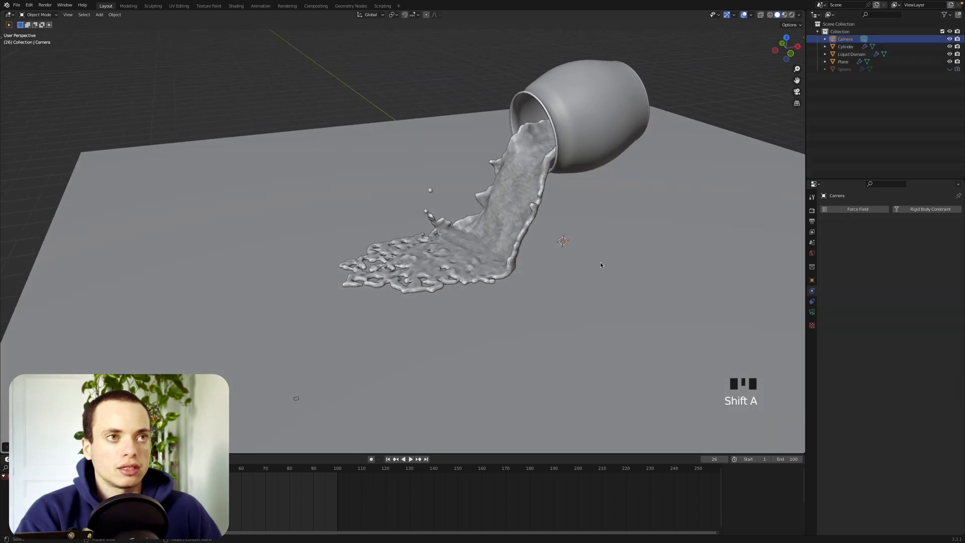
# Step: Align the active camera to a view that faces the tilted vessel and the spilled liquid
pyautogui.keyDown('shift'); pyautogui.moveTo(601, 265); pyautogui.dragTo(542, 293, button='middle'); pyautogui.keyUp('shift')
pyautogui.scroll(-3, 600, 264)
pyautogui.keyDown('shift'); pyautogui.hscroll(2, 601, 264); pyautogui.keyUp('shift')
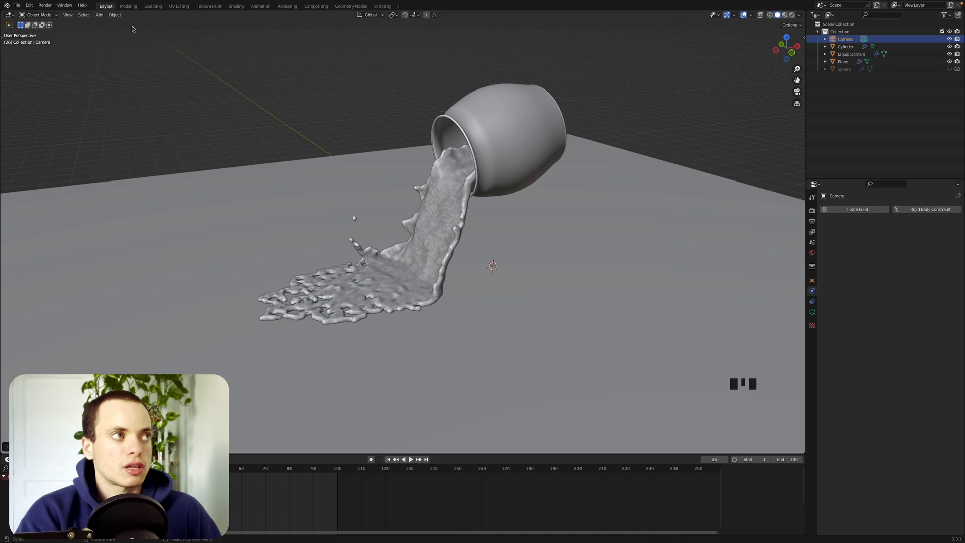
pyautogui.click(84, 15)
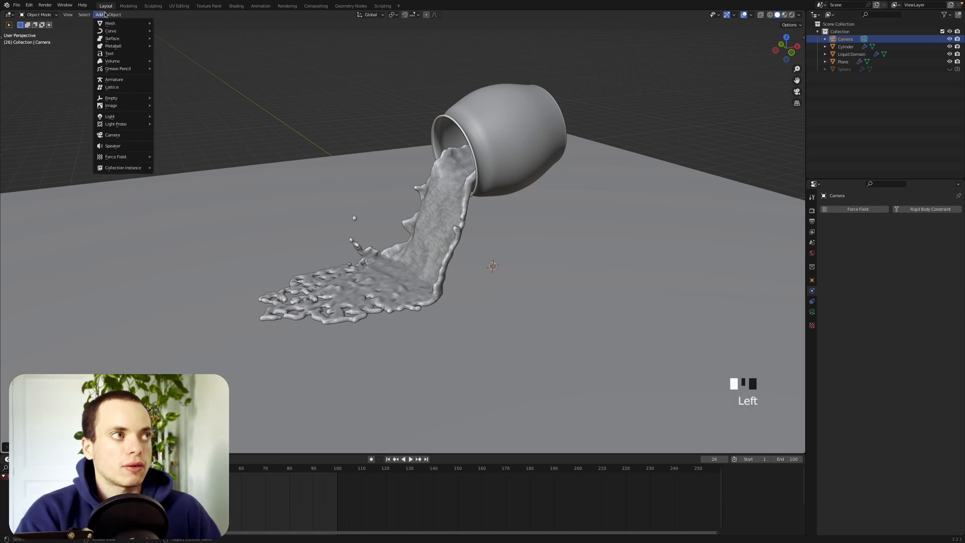
pyautogui.click(67, 15)
pyautogui.moveTo(106, 119)
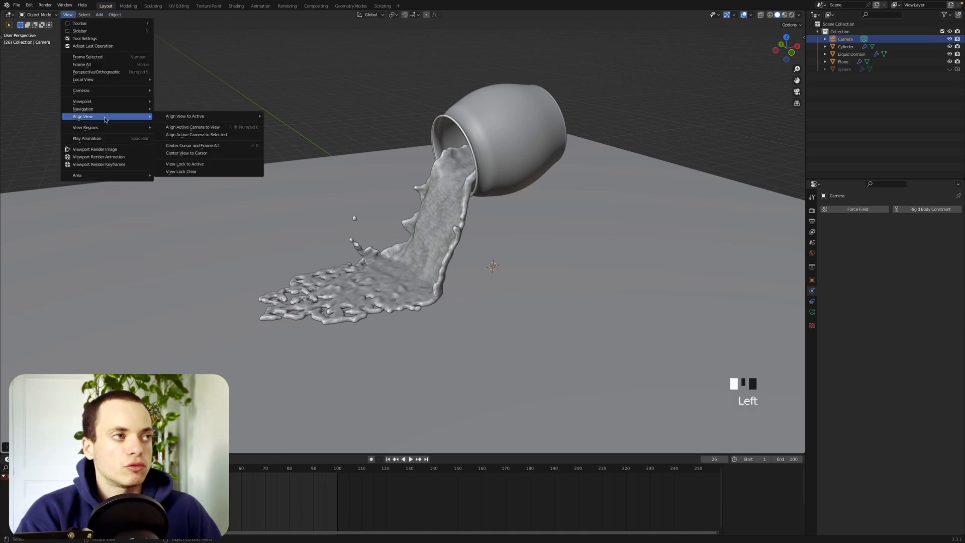
pyautogui.click(230, 127)
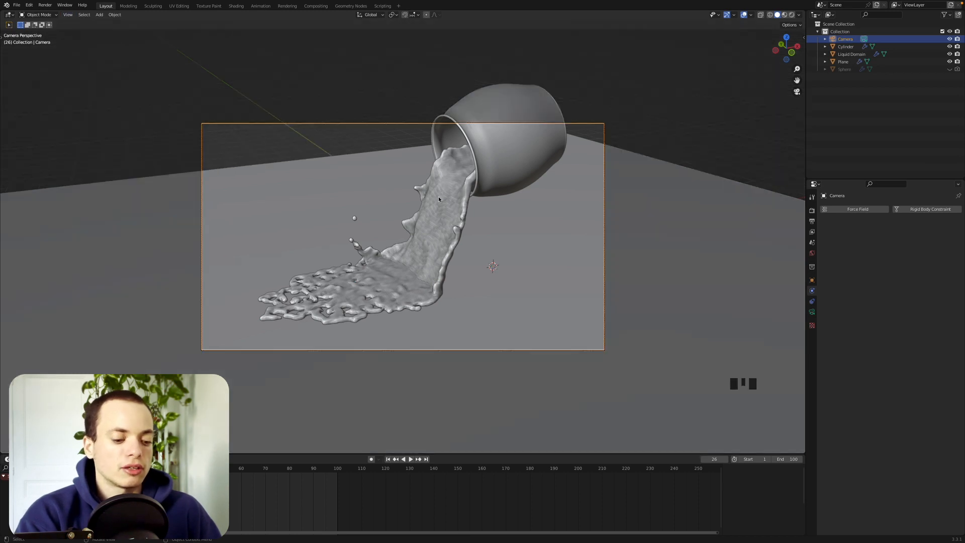
# Step: Pull the camera back about 4.9 m along its local Z axis, centre the vessel and spill in frame, and save the file
pyautogui.press('g')
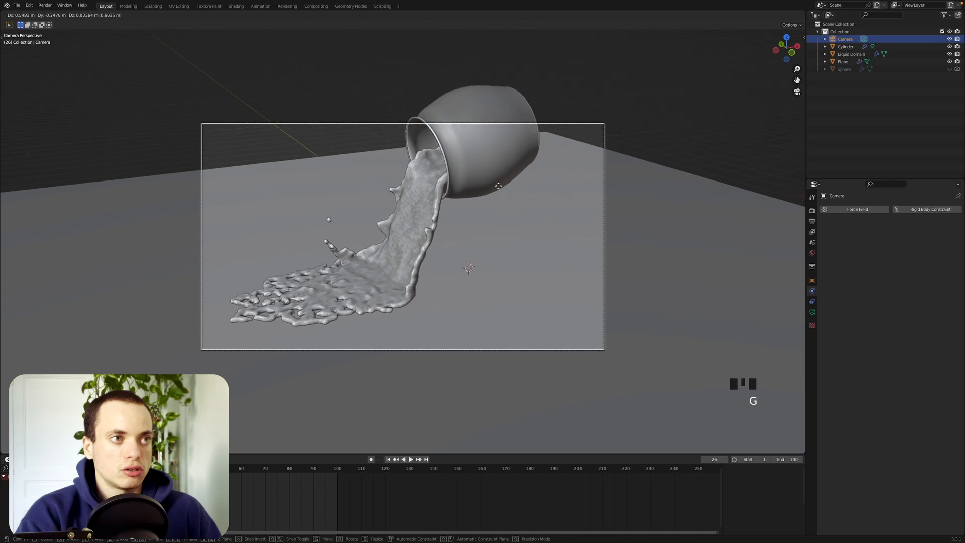
pyautogui.click(475, 171)
pyautogui.press('g')
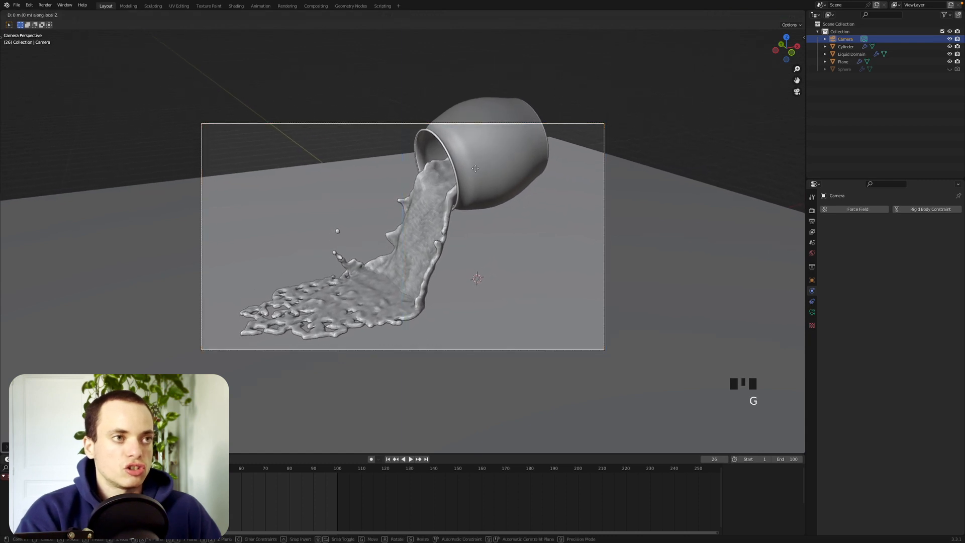
pyautogui.press('z')
pyautogui.press('z')
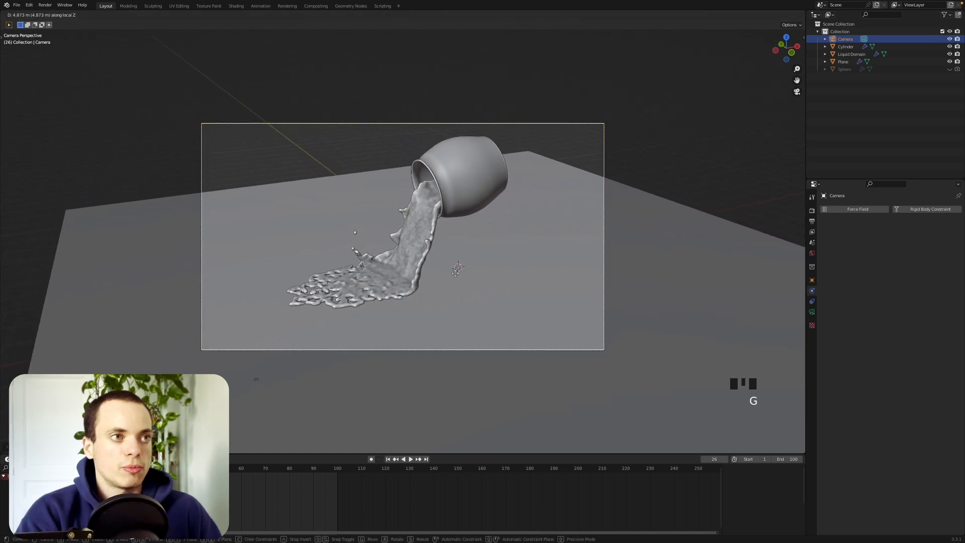
pyautogui.click(456, 272)
pyautogui.press('g')
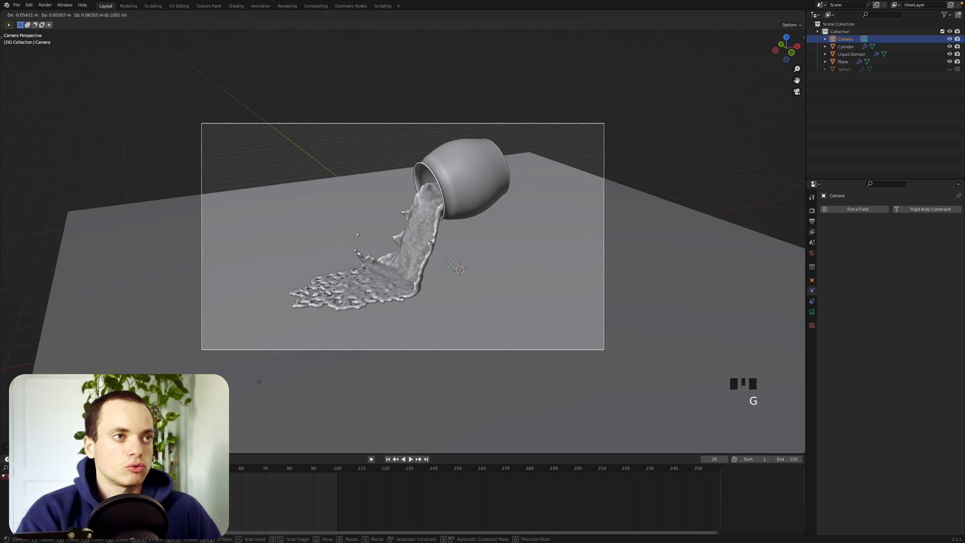
pyautogui.click(442, 255)
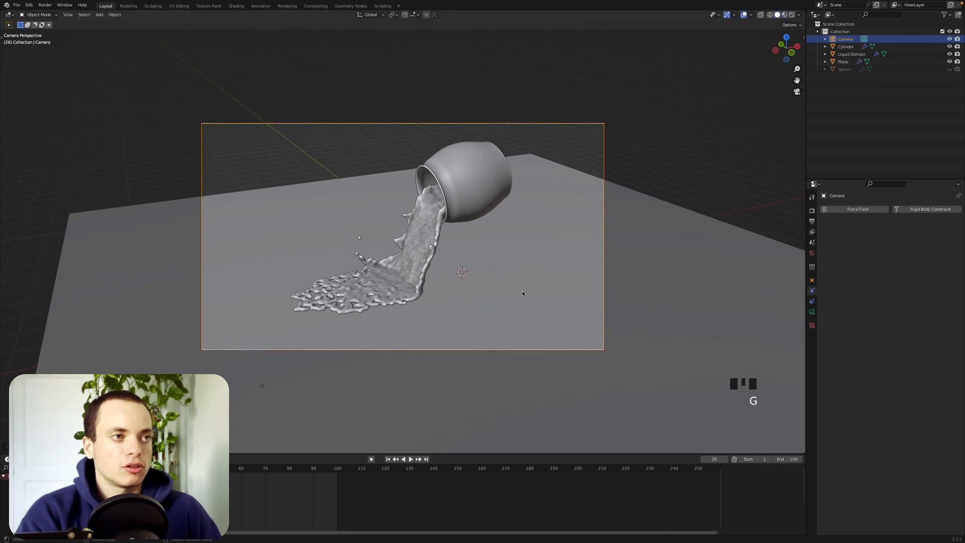
pyautogui.hotkey('ctrl', 's')
# Step: Rotate the ground plane about the Z axis until its far edge runs parallel to the camera frame
pyautogui.click(701, 251)
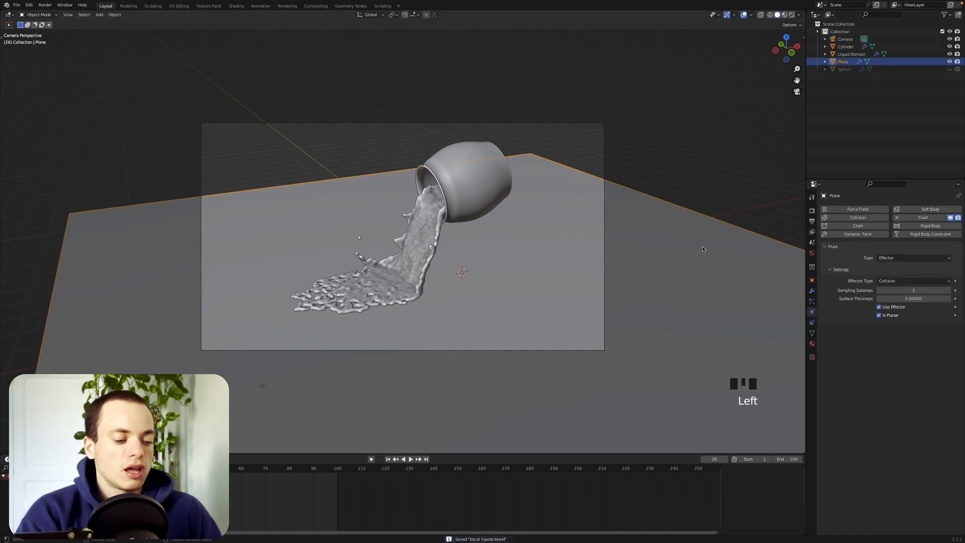
pyautogui.press('r')
pyautogui.press('z')
pyautogui.click(709, 371)
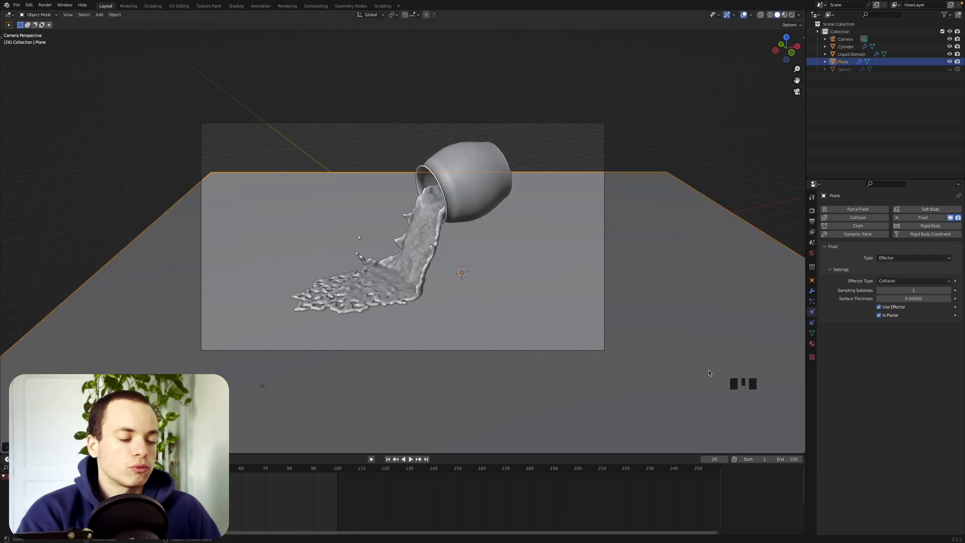
# Step: Move the ground plane along its local X axis to centre it in the camera view
pyautogui.press('g')
pyautogui.press('y')
pyautogui.press('y')
pyautogui.press('x')
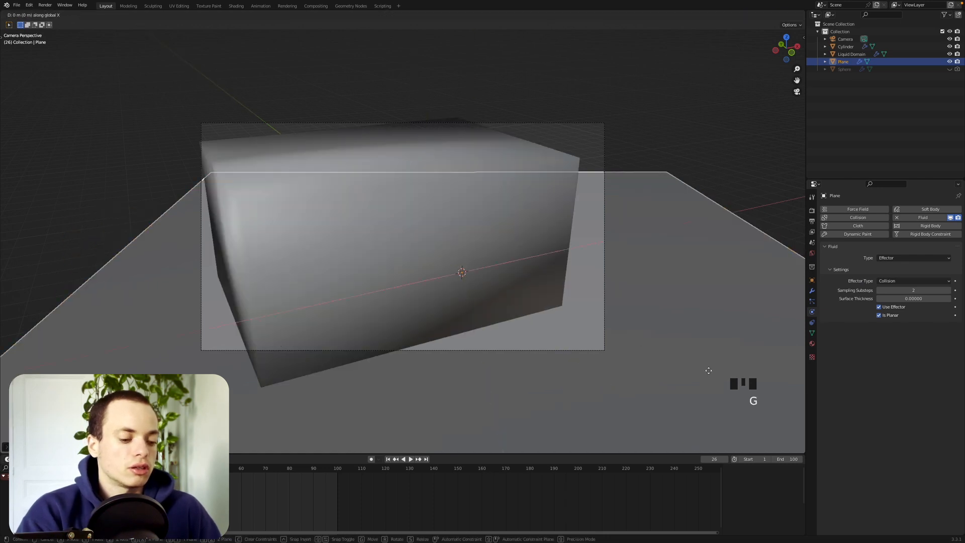
pyautogui.press('x')
pyautogui.click(667, 371)
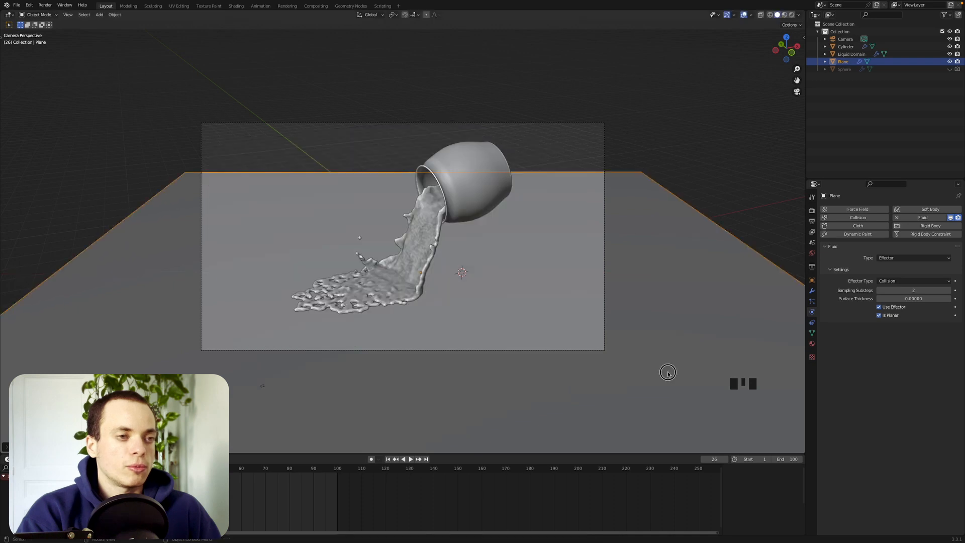
# Step: Extrude the ground plane's edge behind the vessel straight up to form a tall backdrop wall
pyautogui.moveTo(515, 294); pyautogui.dragTo(396, 289, button='middle')
pyautogui.press('Tab')
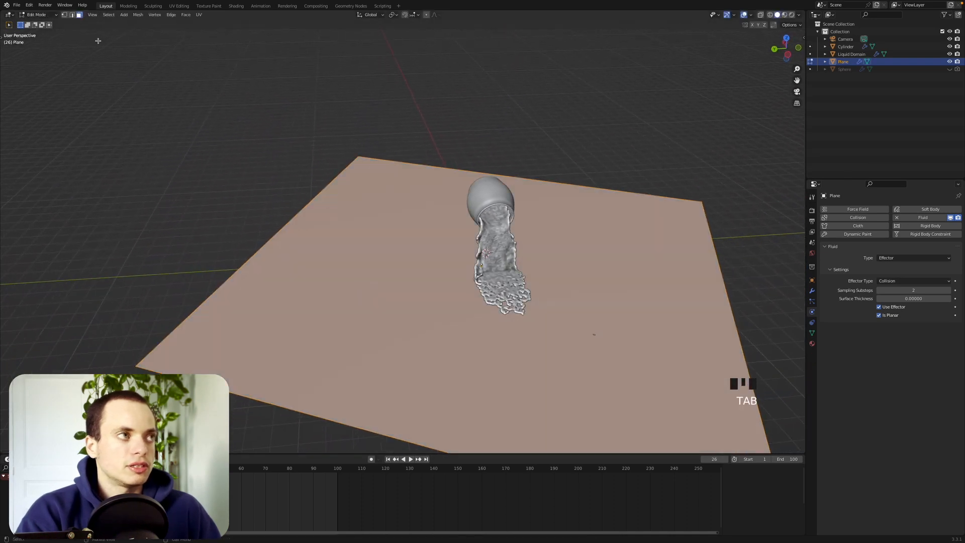
pyautogui.click(72, 16)
pyautogui.click(266, 245)
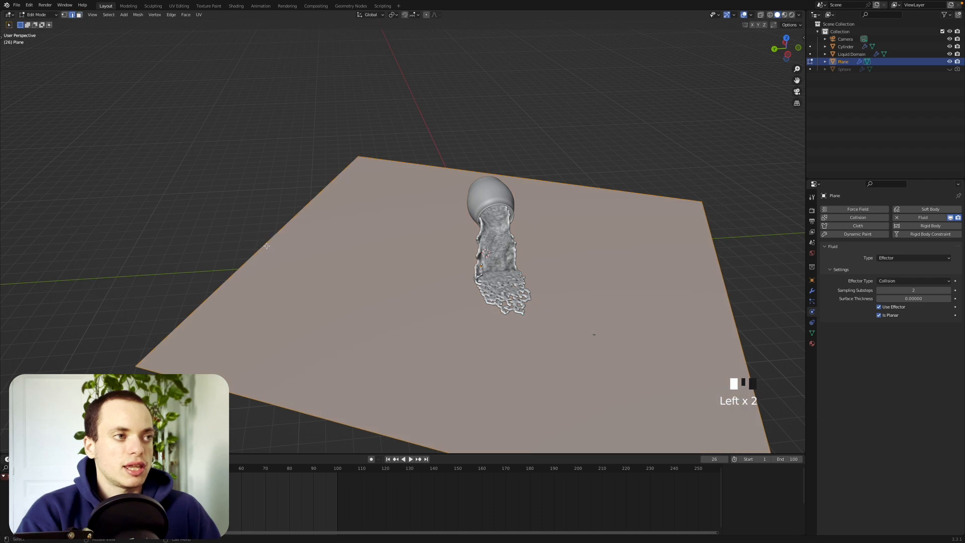
pyautogui.keyDown('shift'); pyautogui.scroll(-3, 266, 245); pyautogui.keyUp('shift')
pyautogui.keyDown('super'); pyautogui.scroll(-4, 267, 245); pyautogui.keyUp('super')
pyautogui.press('e')
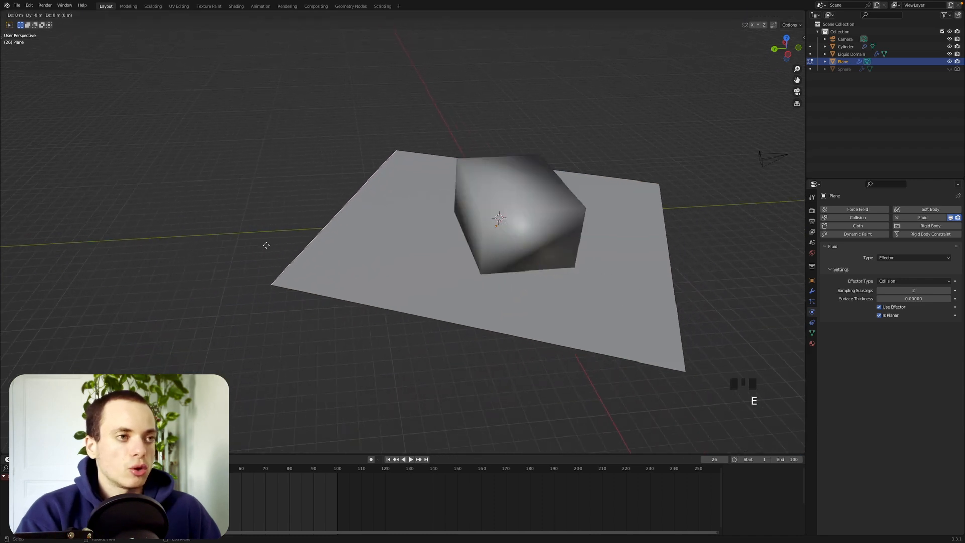
pyautogui.click(309, 23)
pyautogui.press('Tab')
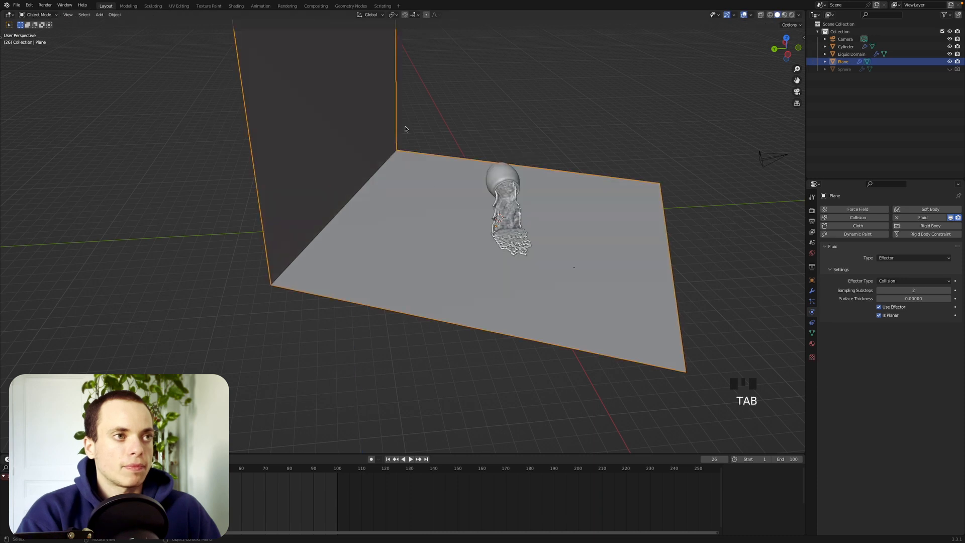
# Step: Add a Bevel modifier to the backdrop plane with an amount of 0.32 m and 25 segments
pyautogui.moveTo(405, 127); pyautogui.dragTo(382, 130, button='middle')
pyautogui.click(812, 291)
pyautogui.click(843, 210)
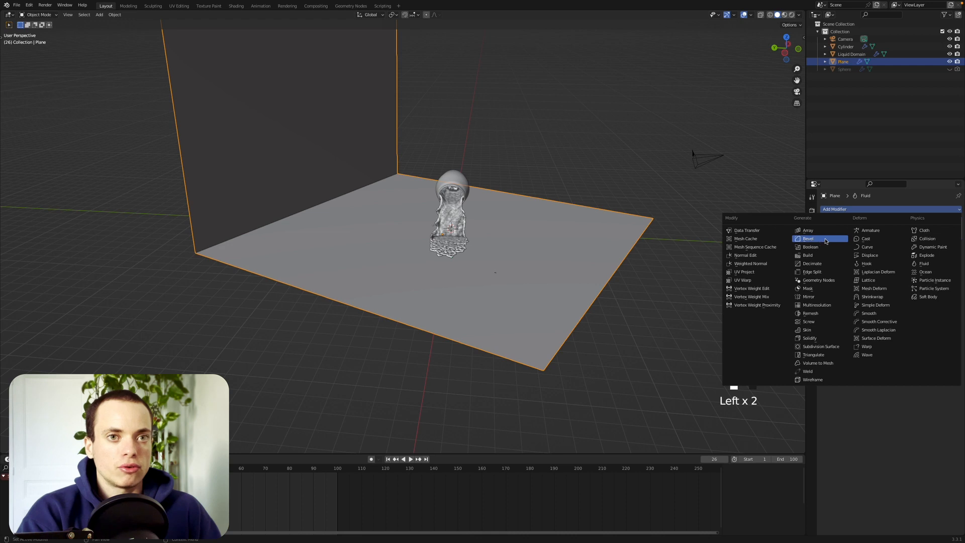
pyautogui.click(825, 239)
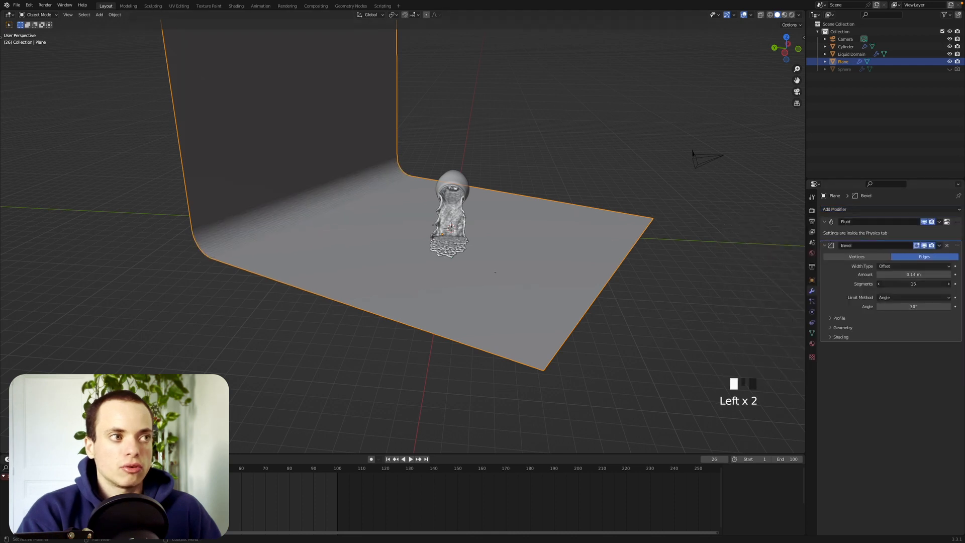
pyautogui.moveTo(890, 284)
pyautogui.mouseDown()
pyautogui.moveTo(891, 276)
pyautogui.moveTo(899, 283)
pyautogui.mouseUp()
pyautogui.click(890, 283)
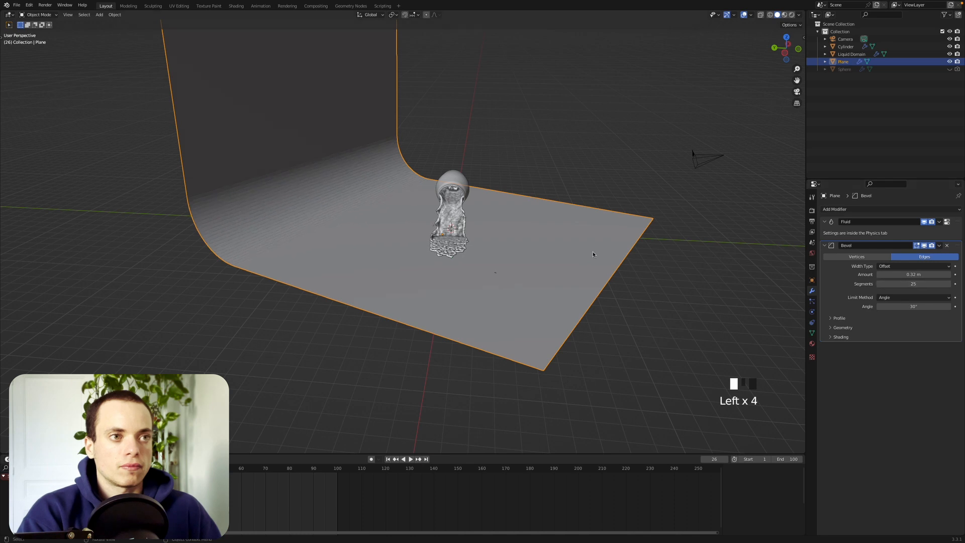
# Step: Shade the curved backdrop smooth and return to the camera view
pyautogui.rightClick(571, 240)
pyautogui.click(570, 240)
pyautogui.hscroll(5, 570, 241)
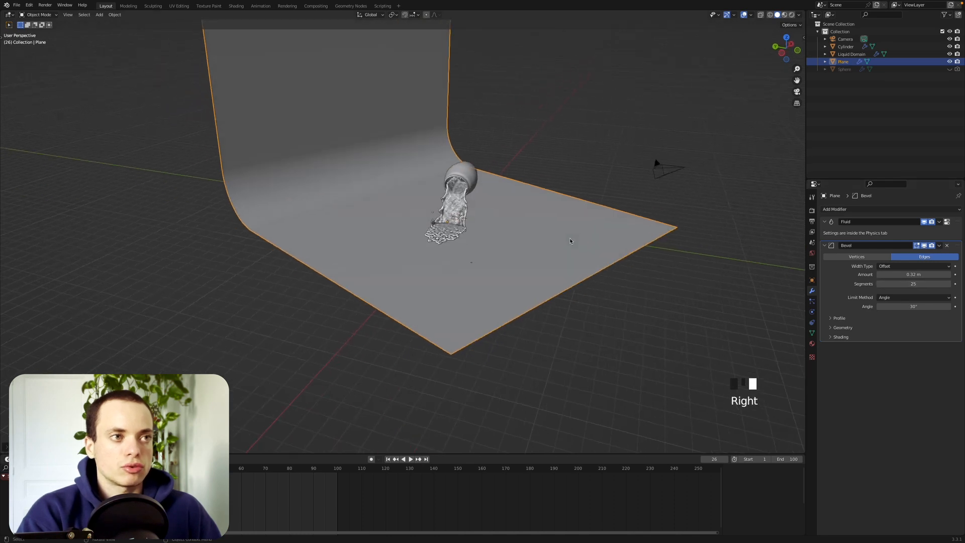
pyautogui.press('KP_0')
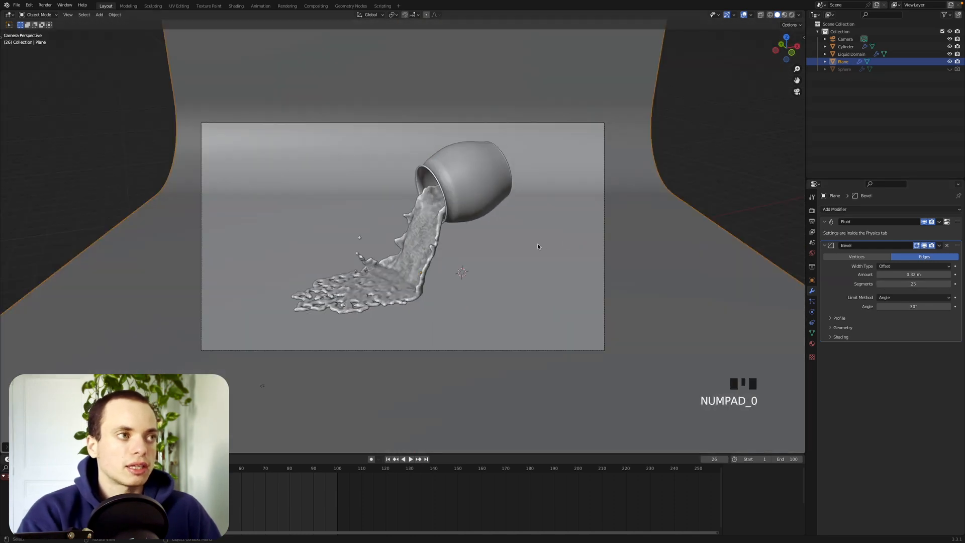
# Step: Set the world background colour to an Environment Texture using decor_shop_4k.exr from the HDRI folder
pyautogui.click(812, 254)
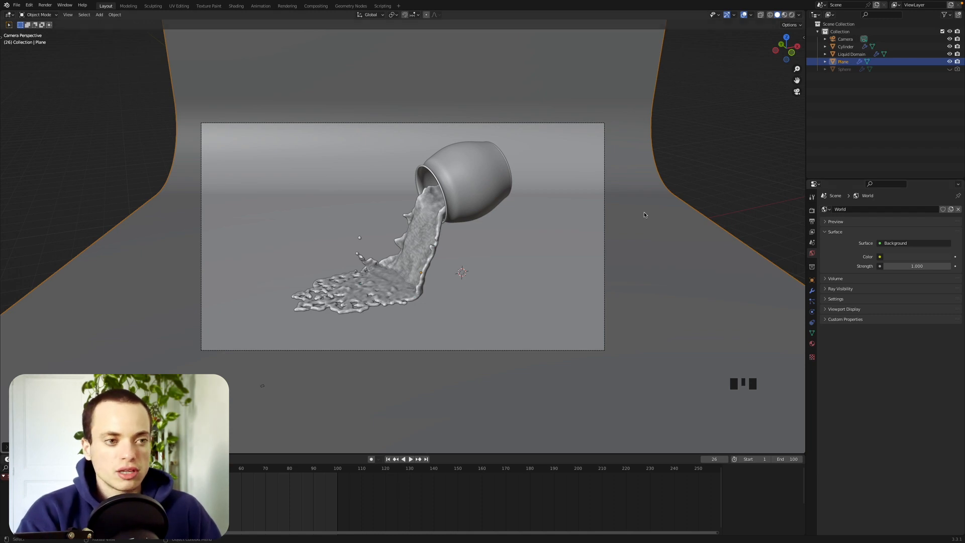
pyautogui.click(879, 257)
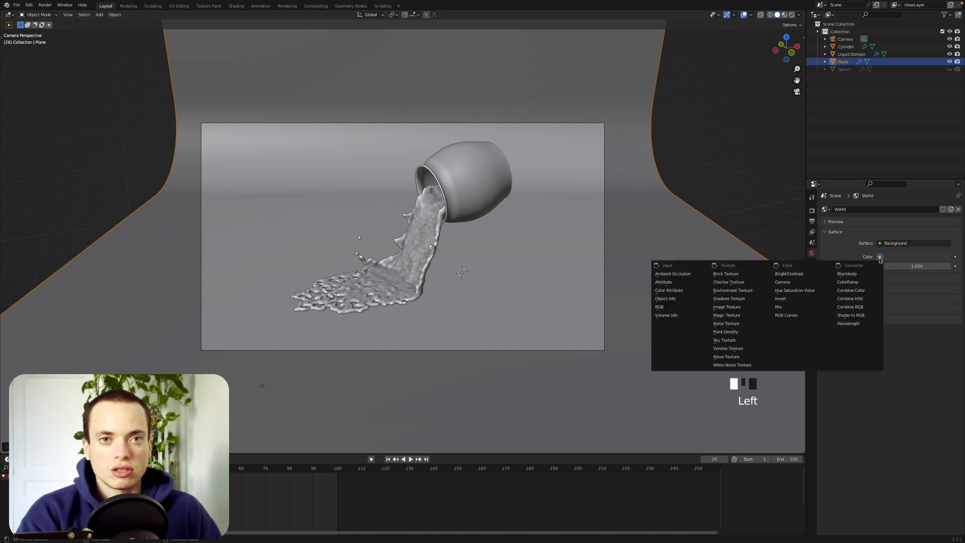
pyautogui.click(742, 291)
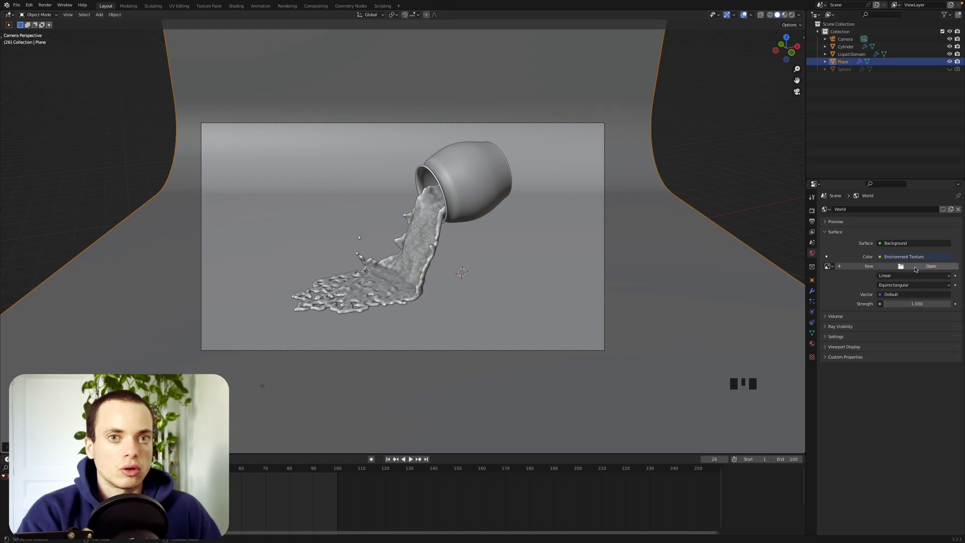
pyautogui.click(914, 267)
pyautogui.click(306, 312)
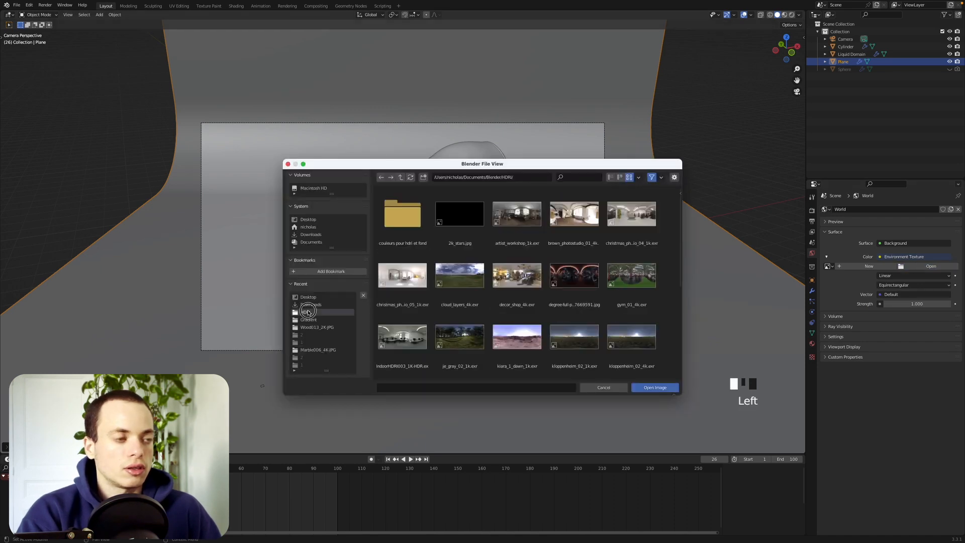
pyautogui.click(511, 295)
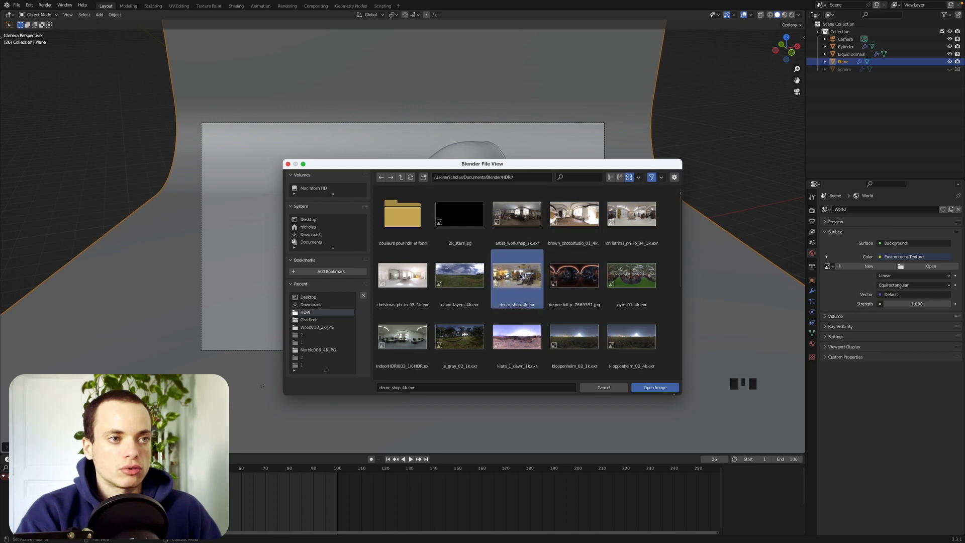
pyautogui.click(658, 387)
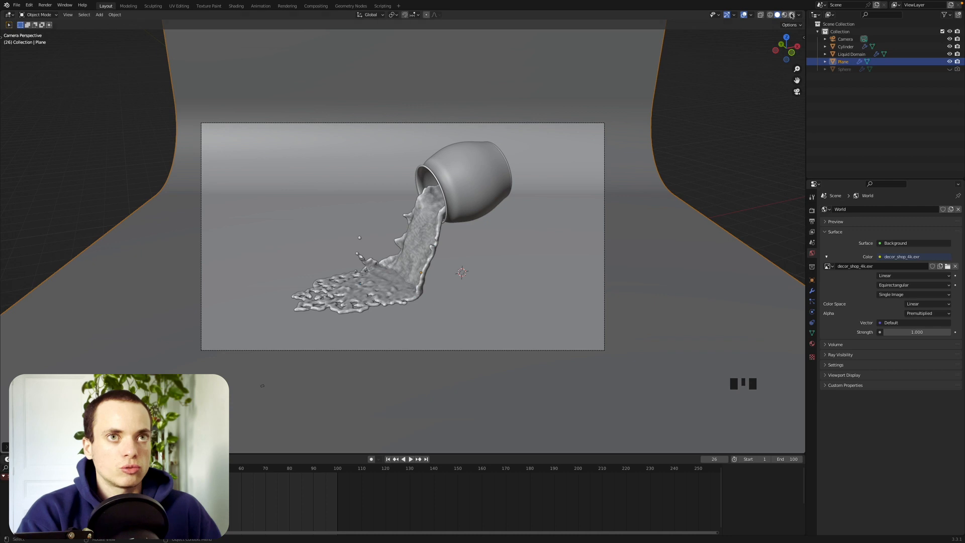
# Step: Preview the scene in rendered shading and replace the world's environment image with the brown_photostudio_01_4k HDRI
pyautogui.click(792, 15)
pyautogui.click(811, 212)
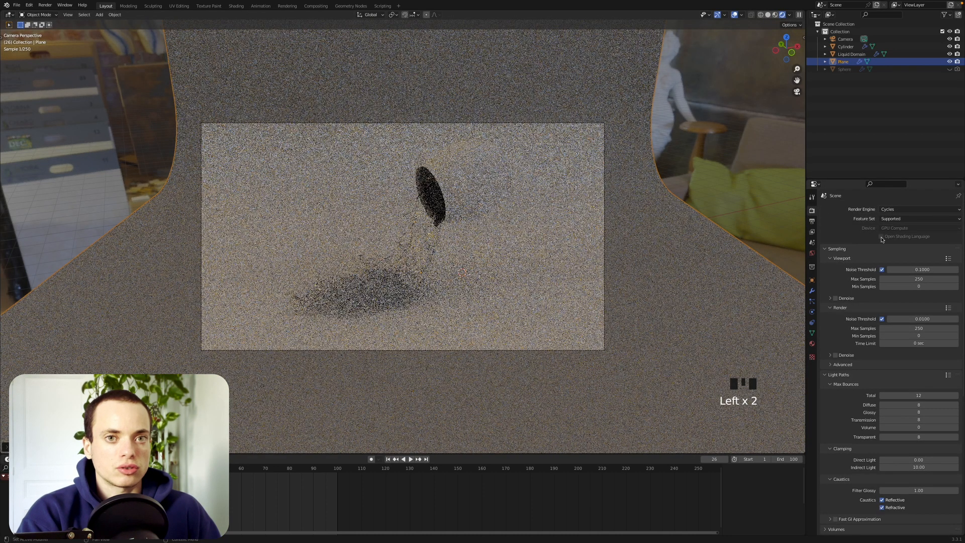
pyautogui.click(812, 252)
pyautogui.click(947, 266)
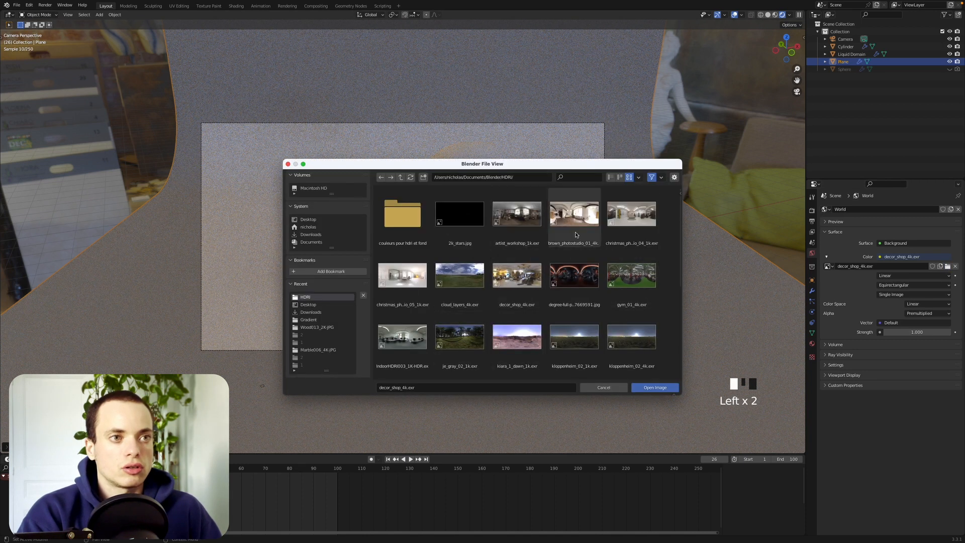
pyautogui.click(574, 216)
pyautogui.click(651, 388)
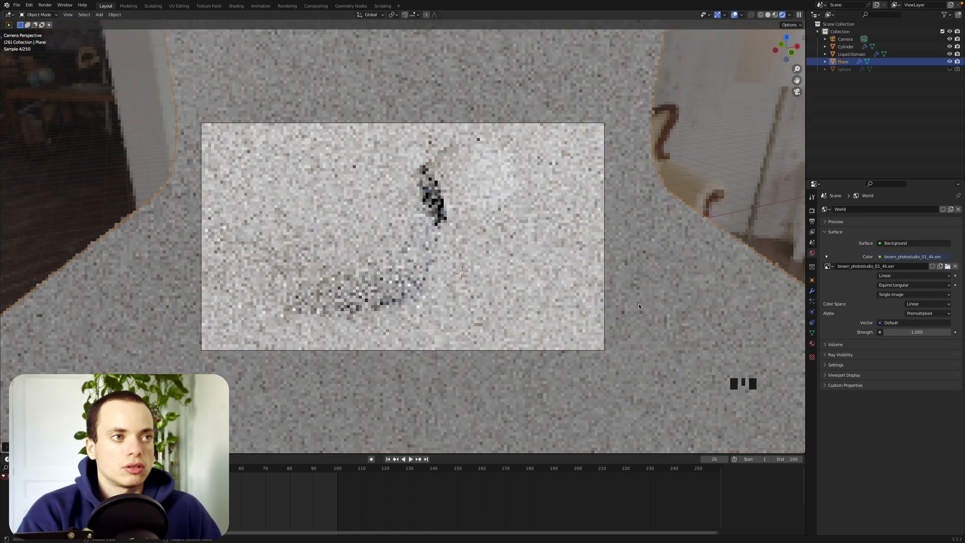
# Step: Give the tilted vessel a new material with a roughness of 0.2
pyautogui.click(475, 185)
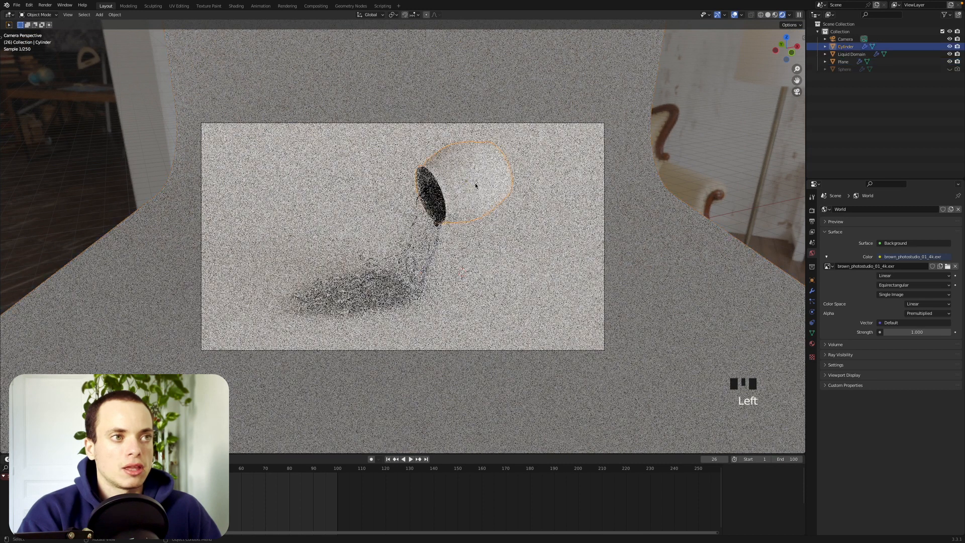
pyautogui.click(811, 344)
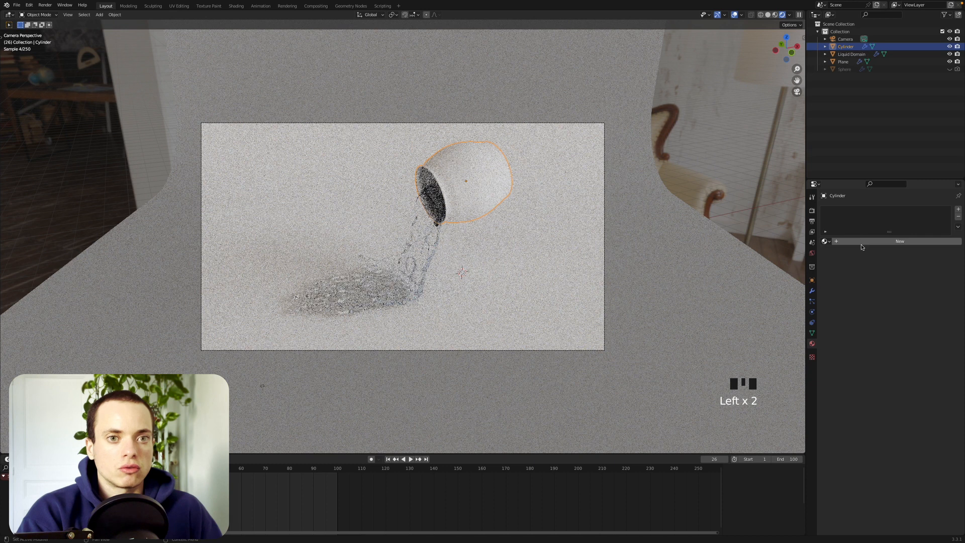
pyautogui.click(872, 242)
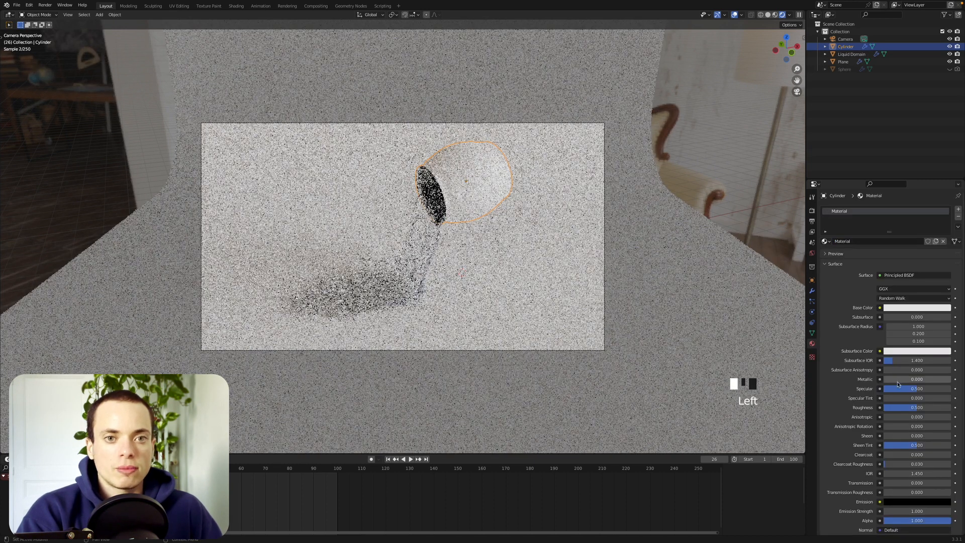
pyautogui.moveTo(908, 410); pyautogui.dragTo(887, 410)
# Step: Set the vessel material's transmission to 1 and its IOR to 1.5 for a glass look
pyautogui.scroll(-5, 908, 411)
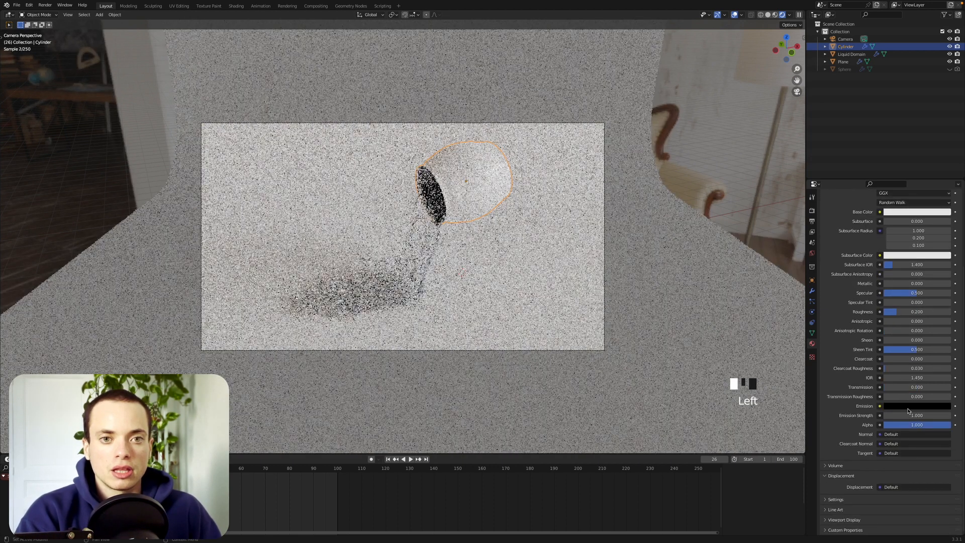
pyautogui.click(909, 387)
pyautogui.write('1')
pyautogui.press('Return')
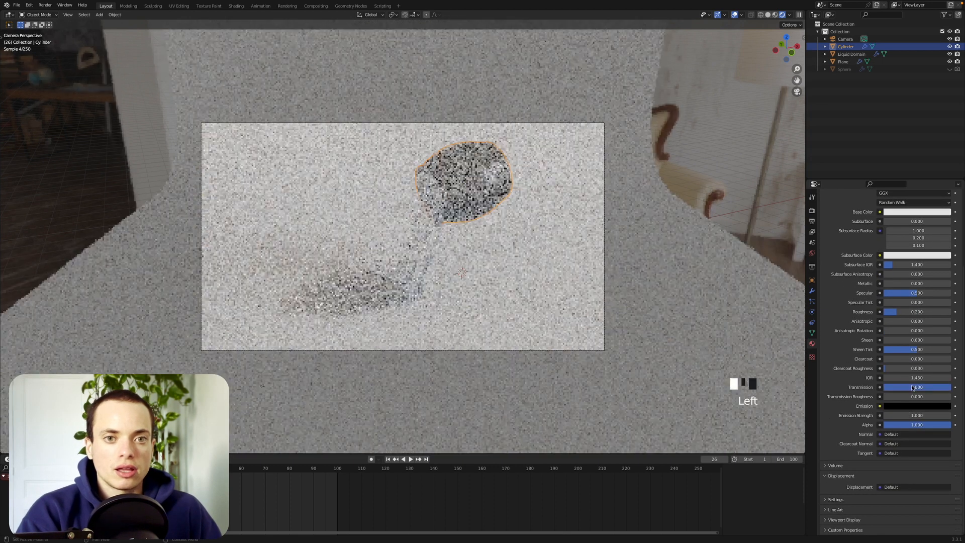
pyautogui.click(918, 378)
pyautogui.write('1.5')
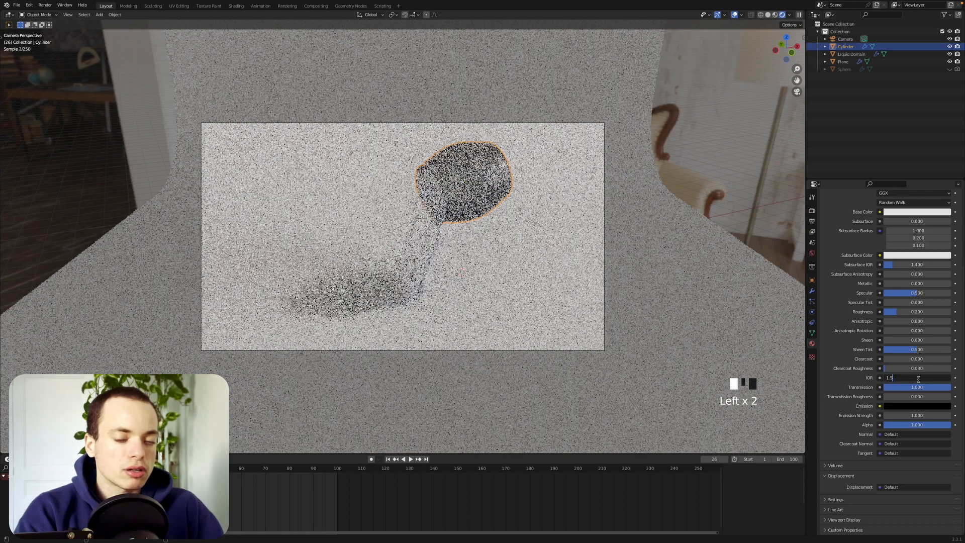
pyautogui.press('Return')
# Step: Change the vessel material's base colour to a light yellow-orange
pyautogui.scroll(3, 922, 327)
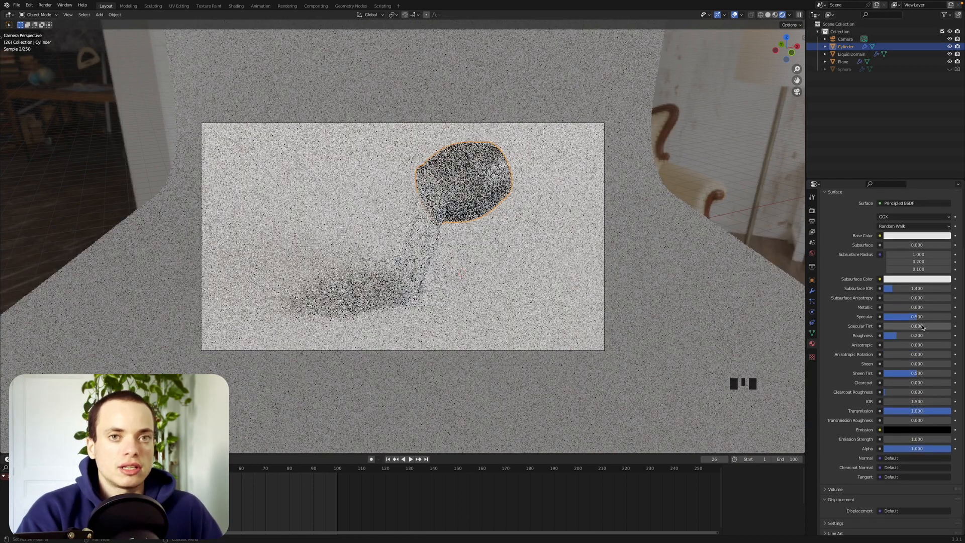
pyautogui.click(902, 260)
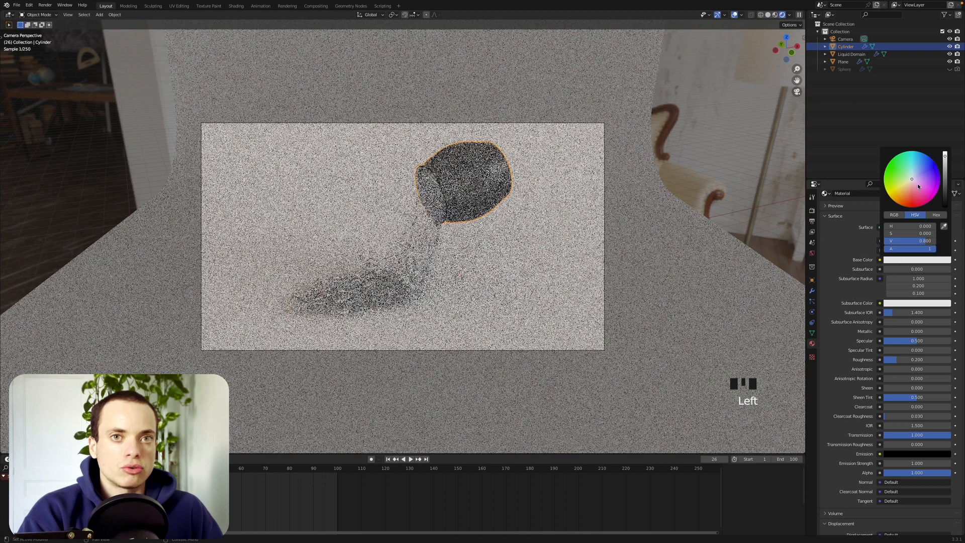
pyautogui.click(905, 186)
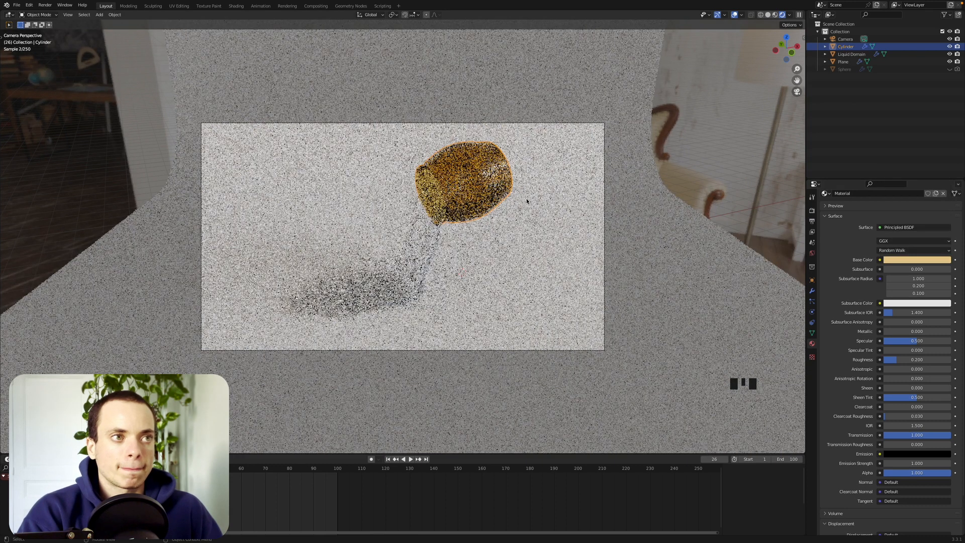
# Step: Switch the liquid domain material's surface shader from Glass BSDF to Principled BSDF
pyautogui.click(392, 281)
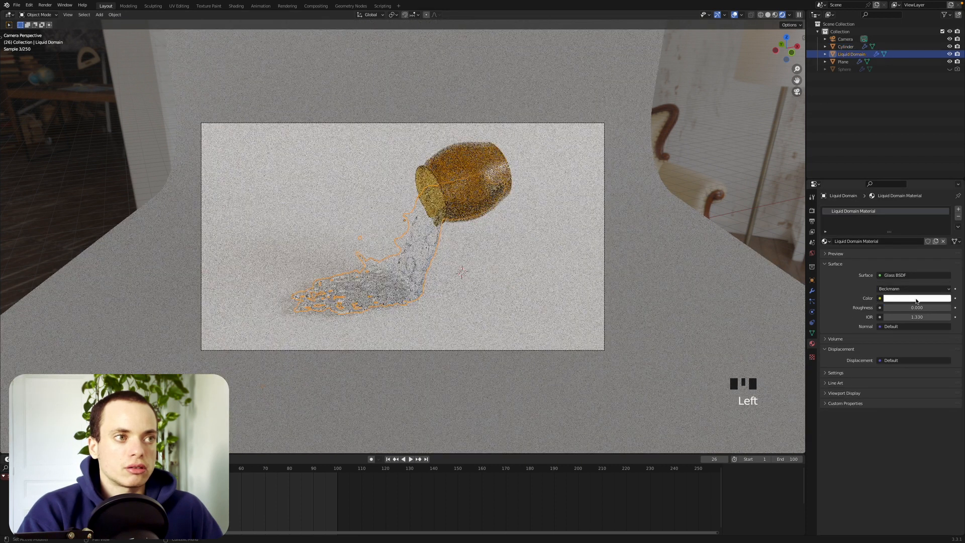
pyautogui.click(881, 276)
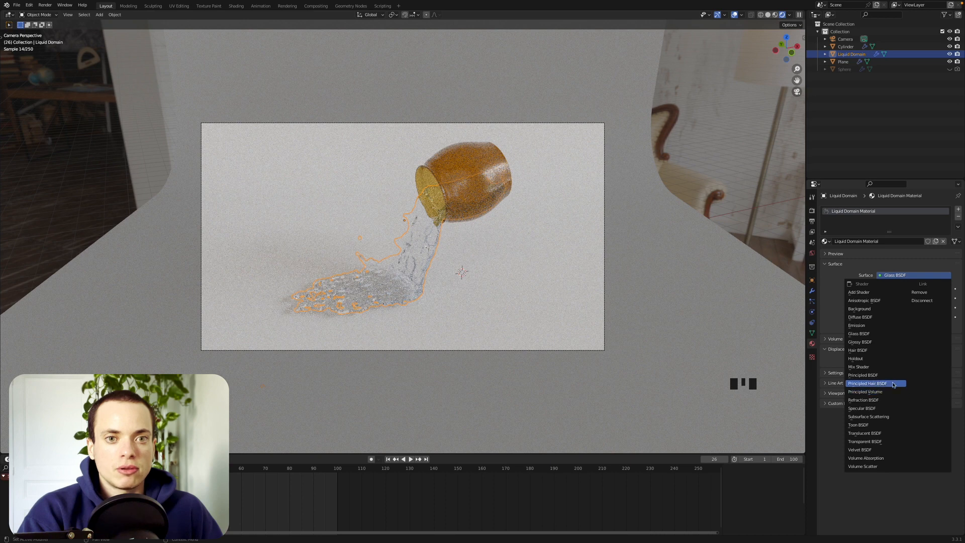
pyautogui.click(874, 374)
# Step: Set the liquid material's roughness to about 0.106 and its base colour to pink
pyautogui.moveTo(900, 408); pyautogui.dragTo(907, 407)
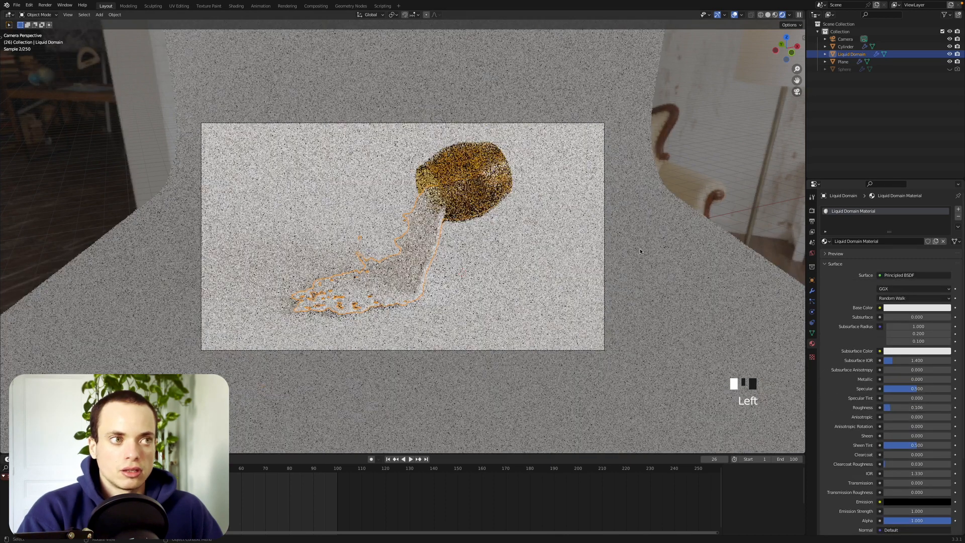
pyautogui.click(917, 307)
pyautogui.moveTo(911, 227); pyautogui.dragTo(916, 231)
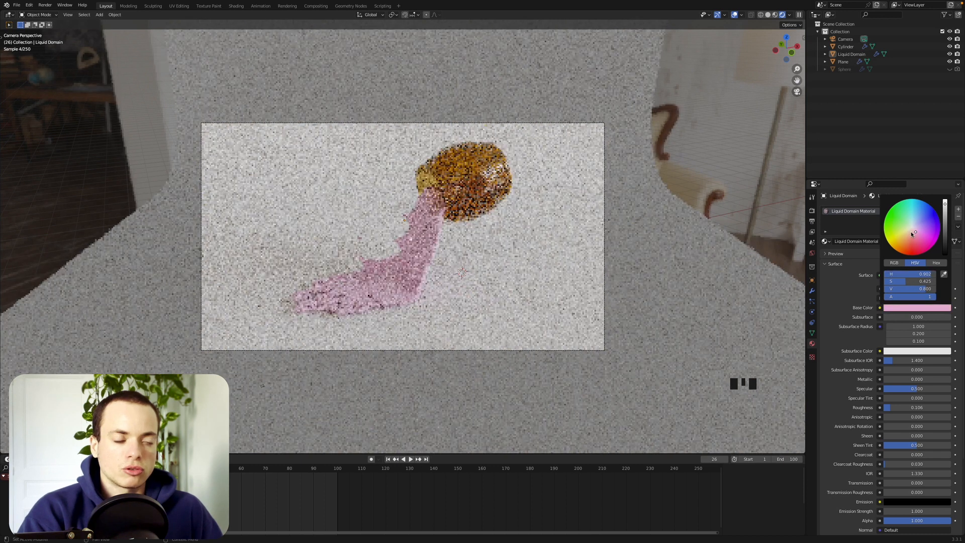
# Step: Give the backdrop plane a new material with a dark blue base colour, about H 0.573, S 0.640, V 0.173
pyautogui.click(723, 296)
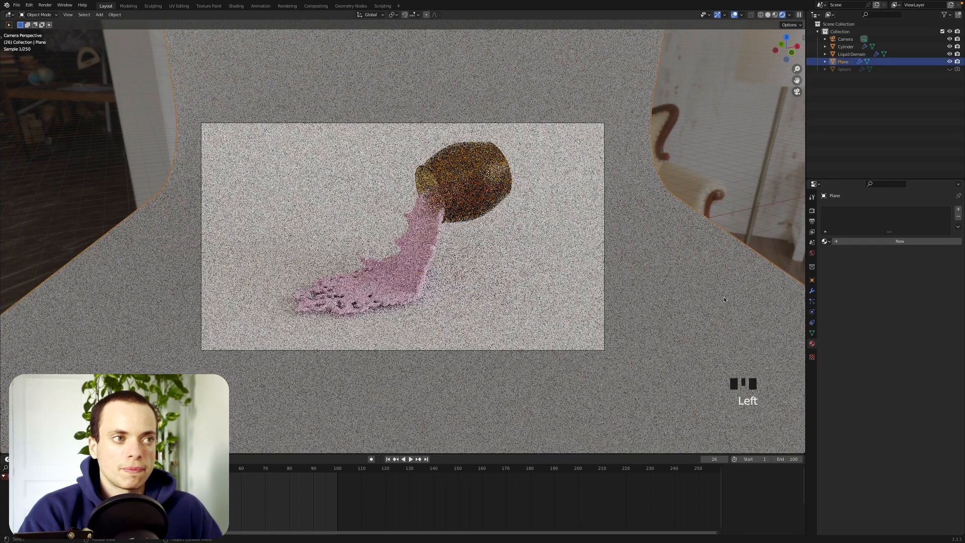
pyautogui.click(885, 242)
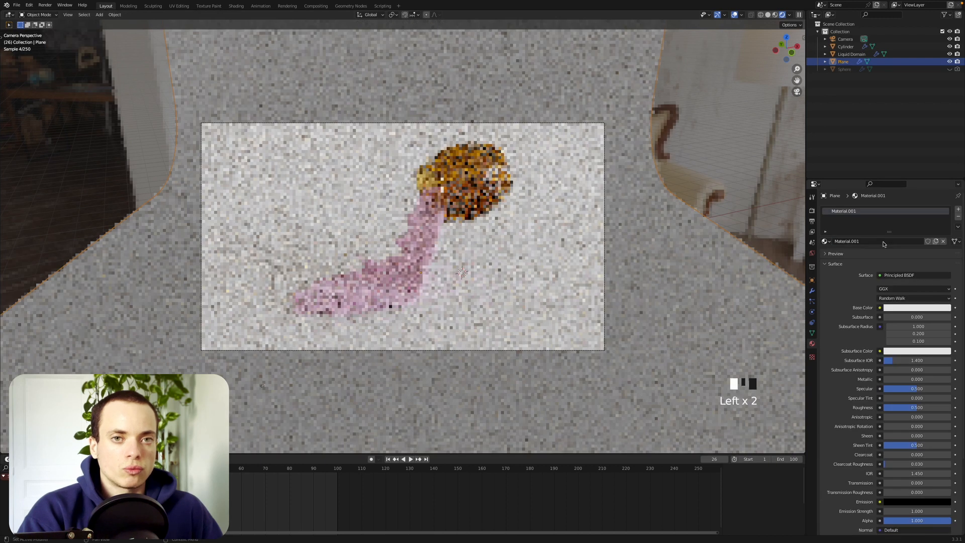
pyautogui.click(899, 308)
pyautogui.click(917, 216)
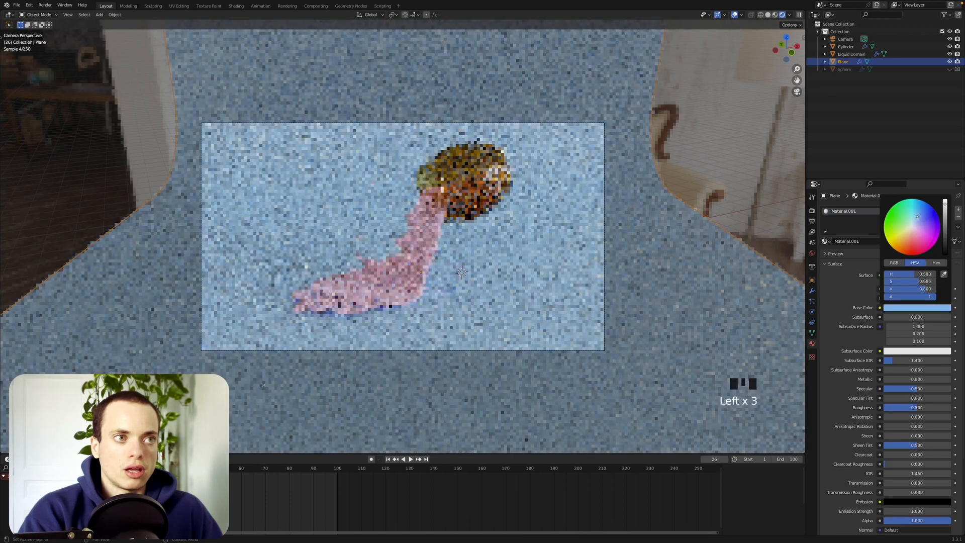
pyautogui.scroll(-9, 916, 219)
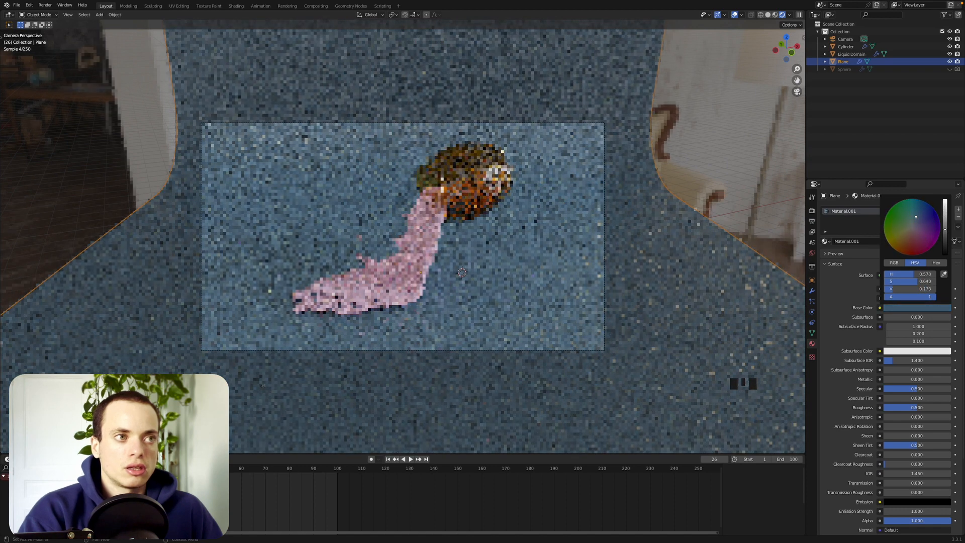
# Step: Darken the backdrop plane's base colour to a deeper navy blue
pyautogui.moveTo(945, 229); pyautogui.dragTo(947, 231)
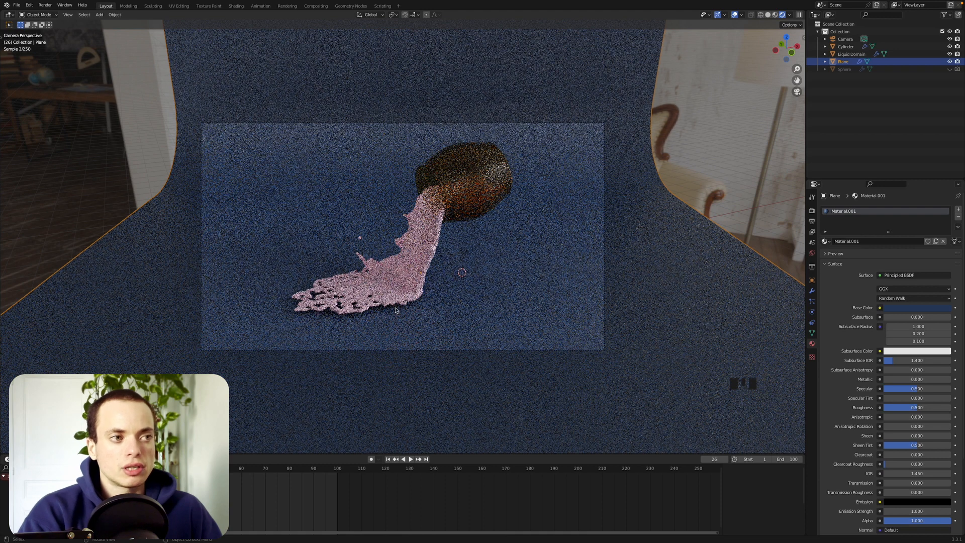
# Step: In front view with solid shading, raise the backdrop plane along Z to close the gap beneath the liquid puddle
pyautogui.press('KP_1')
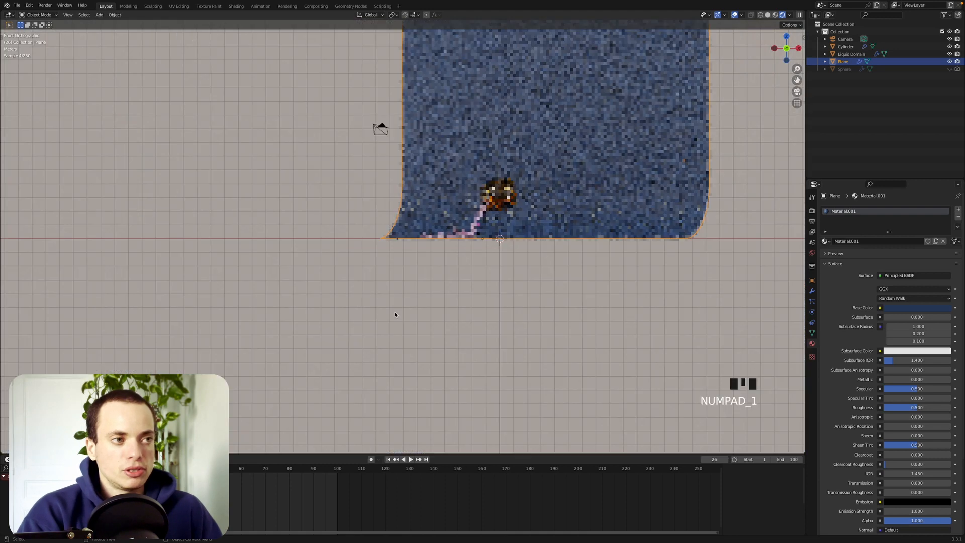
pyautogui.scroll(2, 491, 248)
pyautogui.scroll(7, 491, 248)
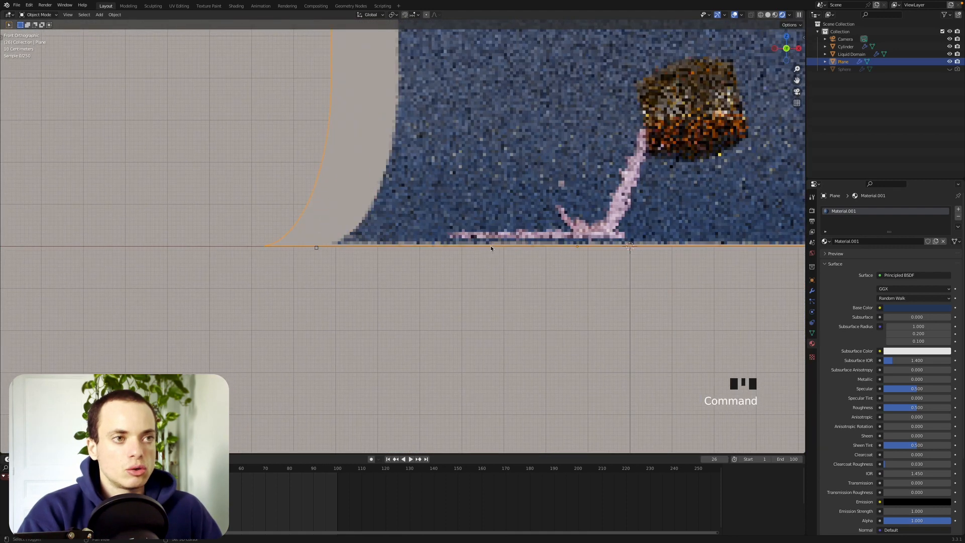
pyautogui.keyDown('super'); pyautogui.scroll(2, 491, 247); pyautogui.keyUp('super')
pyautogui.keyDown('shift'); pyautogui.hscroll(-3, 491, 248); pyautogui.keyUp('shift')
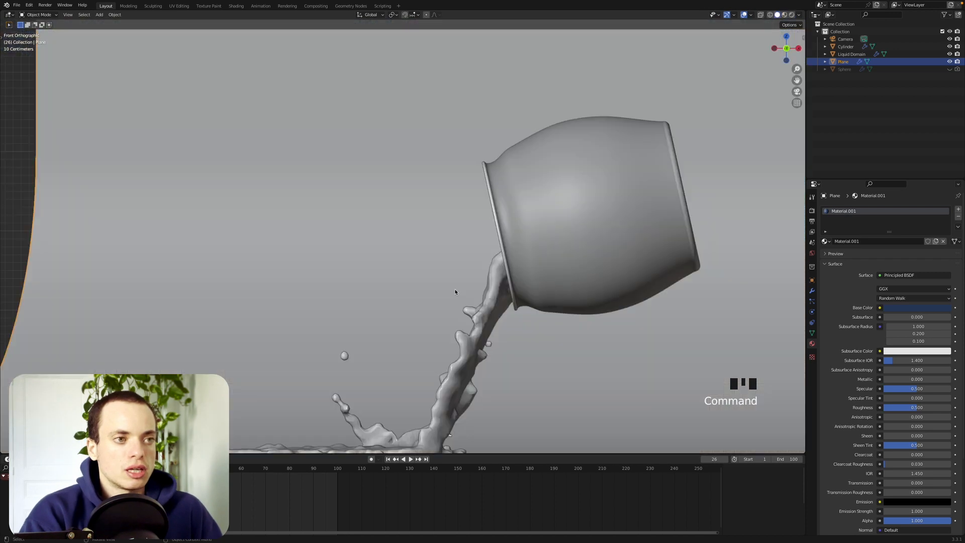
pyautogui.keyDown('shift'); pyautogui.scroll(-4, 455, 291); pyautogui.keyUp('shift')
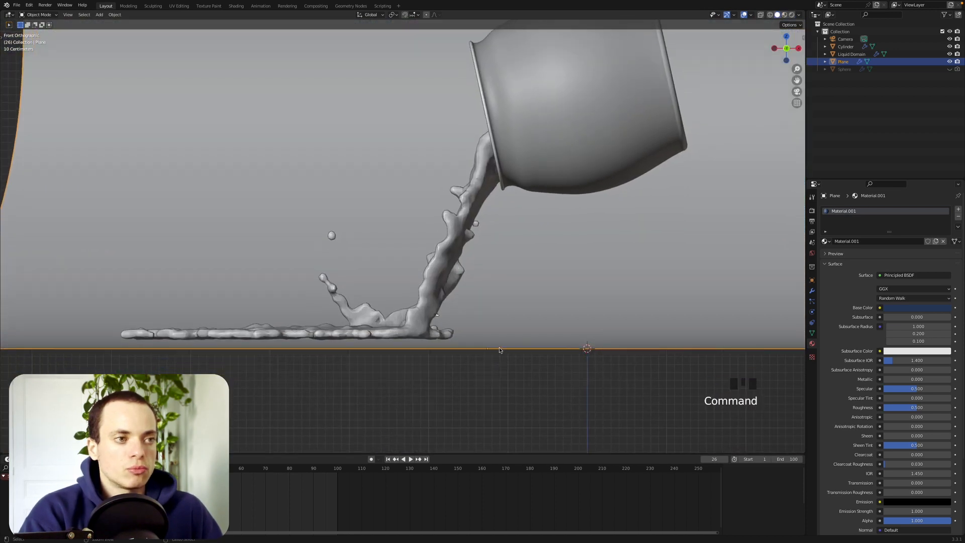
pyautogui.keyDown('super'); pyautogui.scroll(2, 499, 347); pyautogui.keyUp('super')
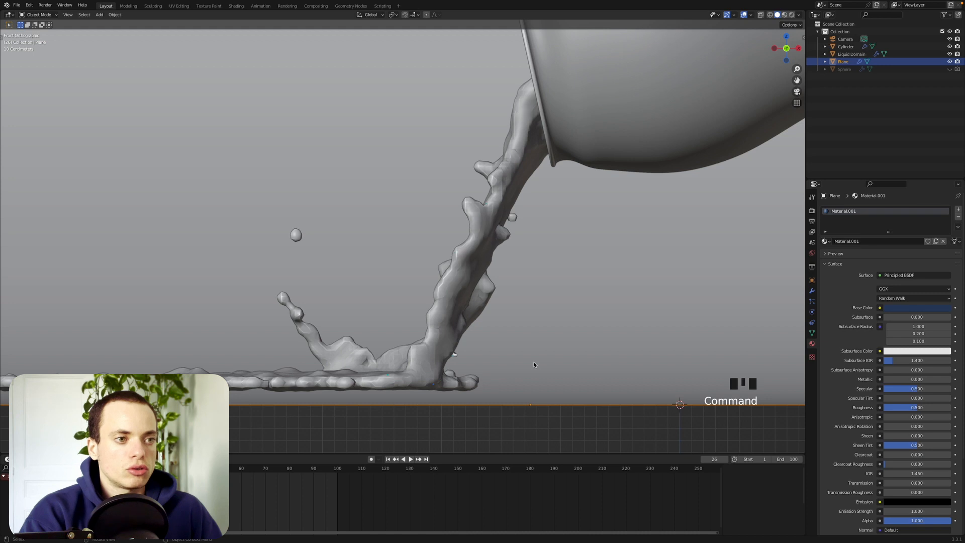
pyautogui.press('g')
pyautogui.press('z')
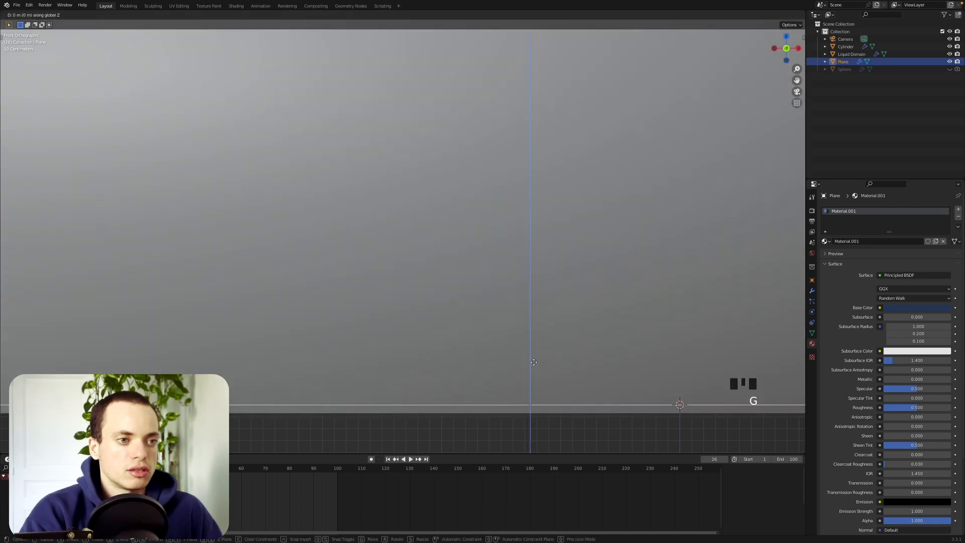
pyautogui.click(534, 352)
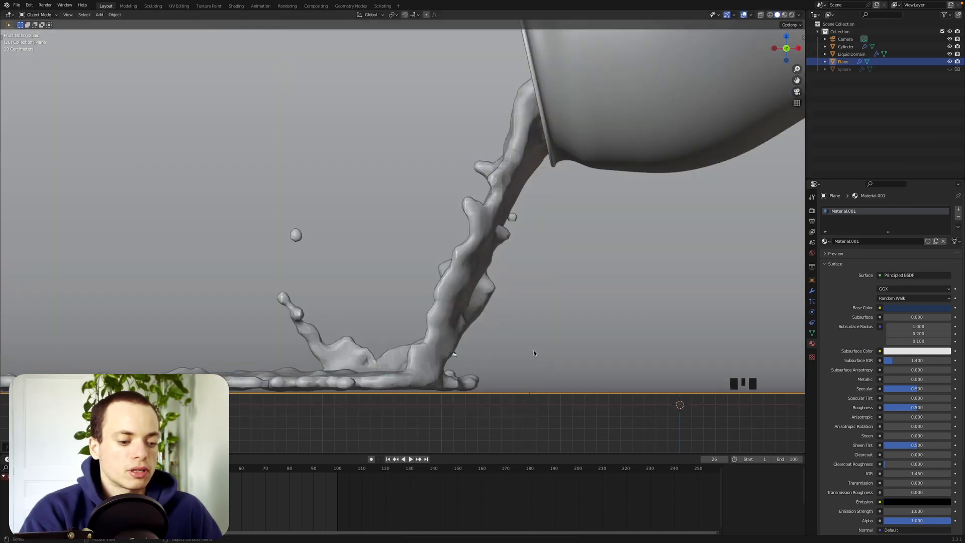
# Step: Fine-tune the backdrop plane's height along Z so its floor sits directly under the puddle, and return to the camera view
pyautogui.press('g')
pyautogui.press('z')
pyautogui.click(535, 350)
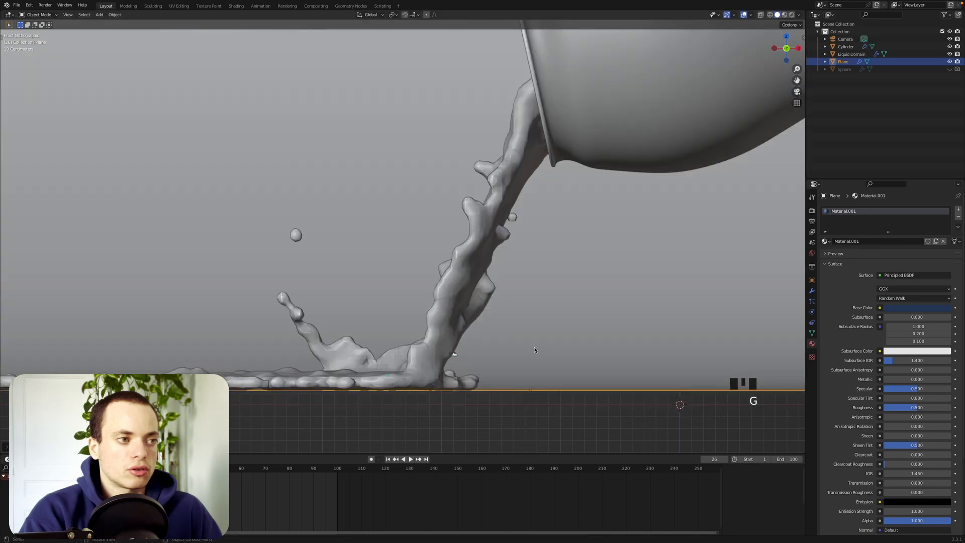
pyautogui.press('g')
pyautogui.press('z')
pyautogui.click(523, 349)
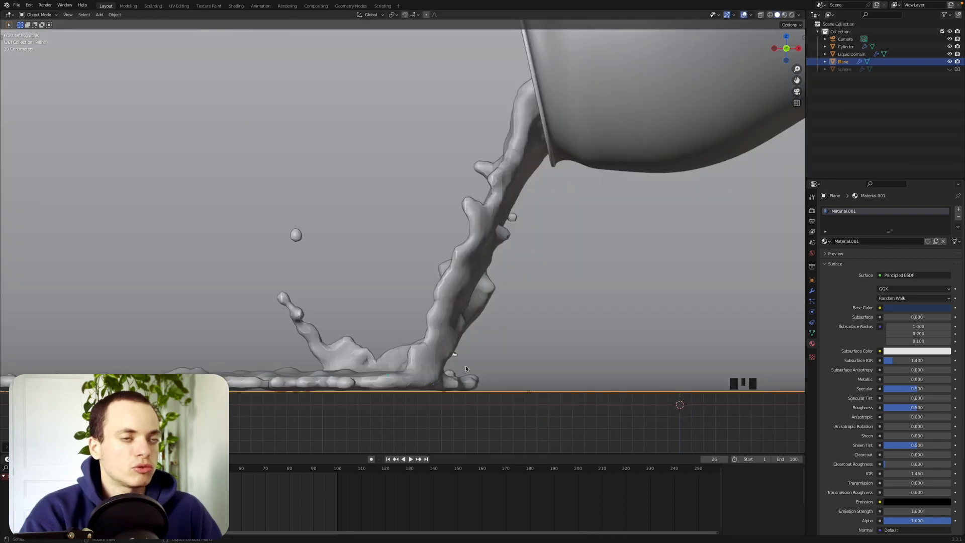
pyautogui.keyDown('shift'); pyautogui.scroll(3, 563, 293); pyautogui.keyUp('shift')
pyautogui.hscroll(-5, 562, 293)
pyautogui.press('KP_0')
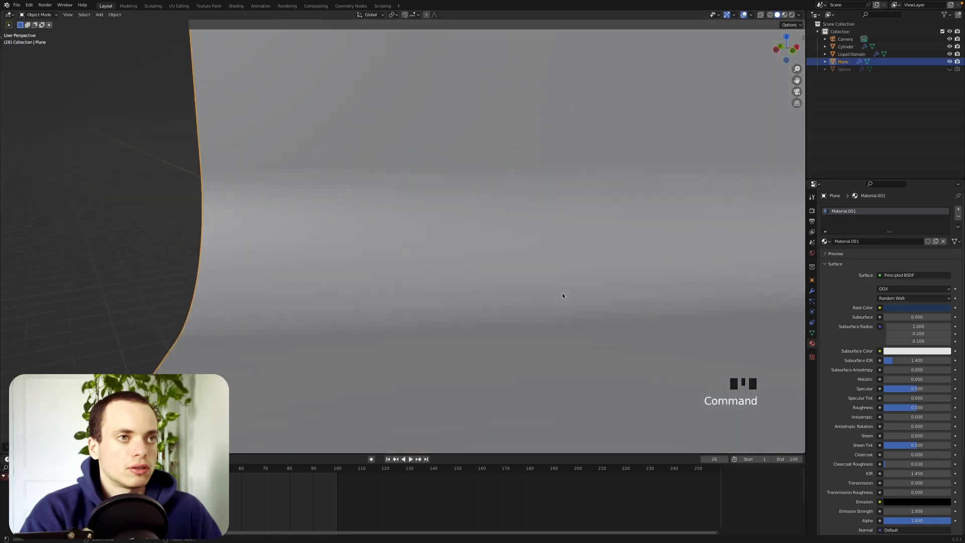